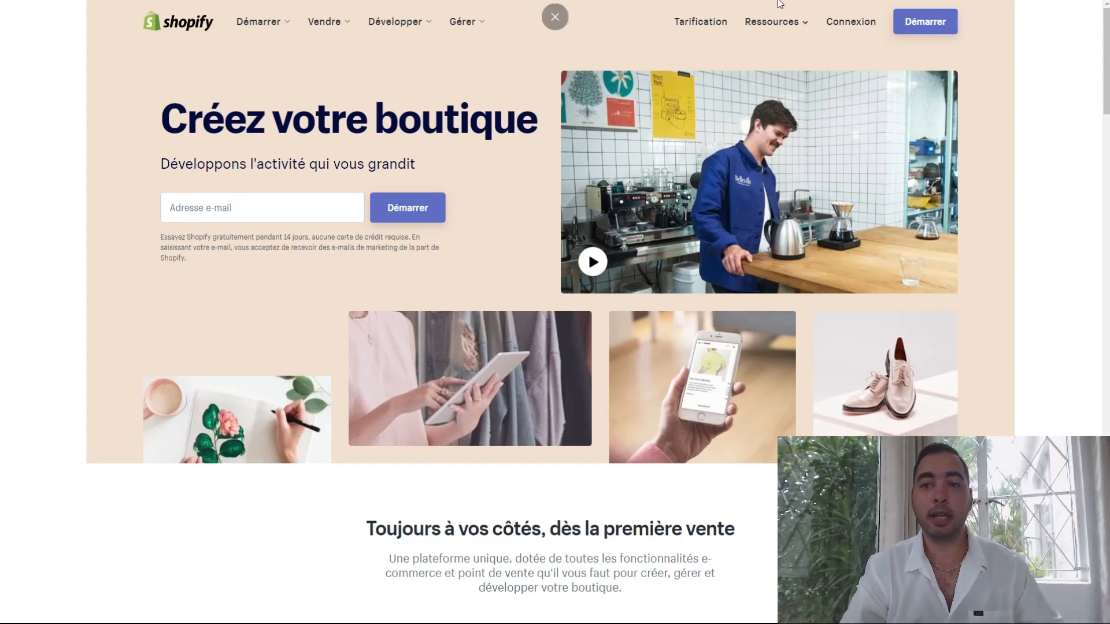
Start the free trial sign-up from the Shopify homepage.
{"action": "left_click", "coordinate": [929, 26]}
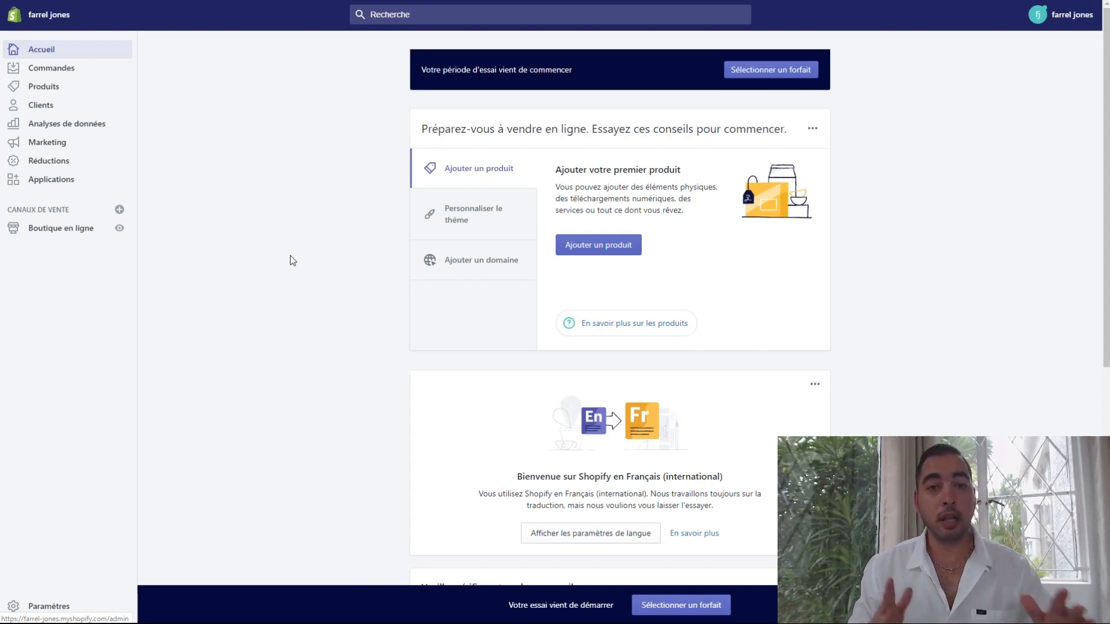
Start a new page in the online store and title it "Conditions Générales de Vente".
{"action": "left_click", "coordinate": [51, 232]}
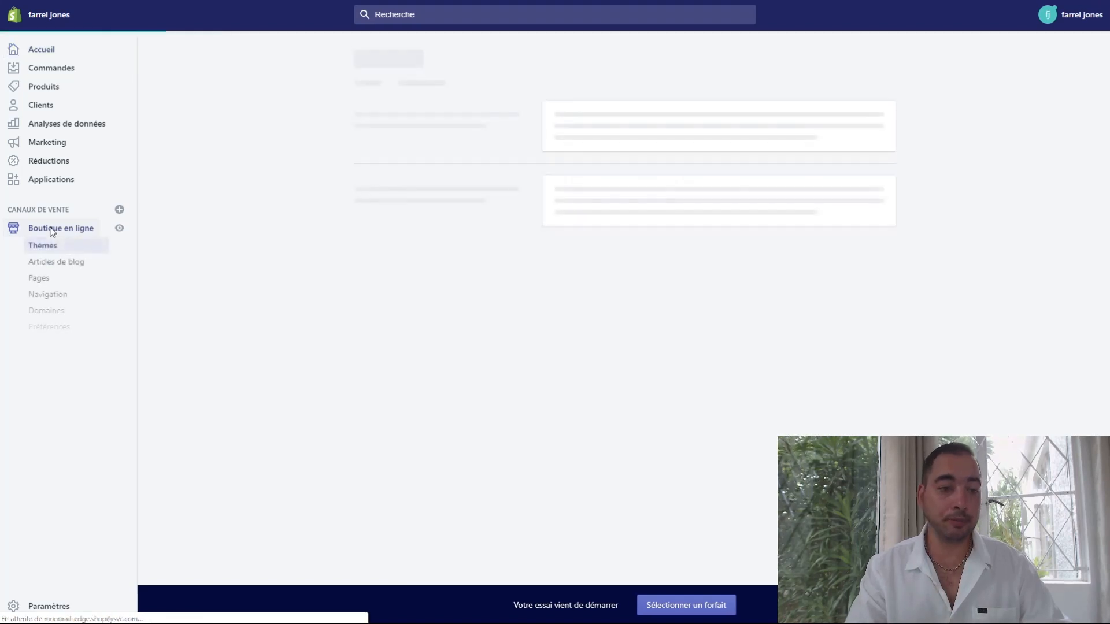
{"action": "left_click", "coordinate": [40, 279]}
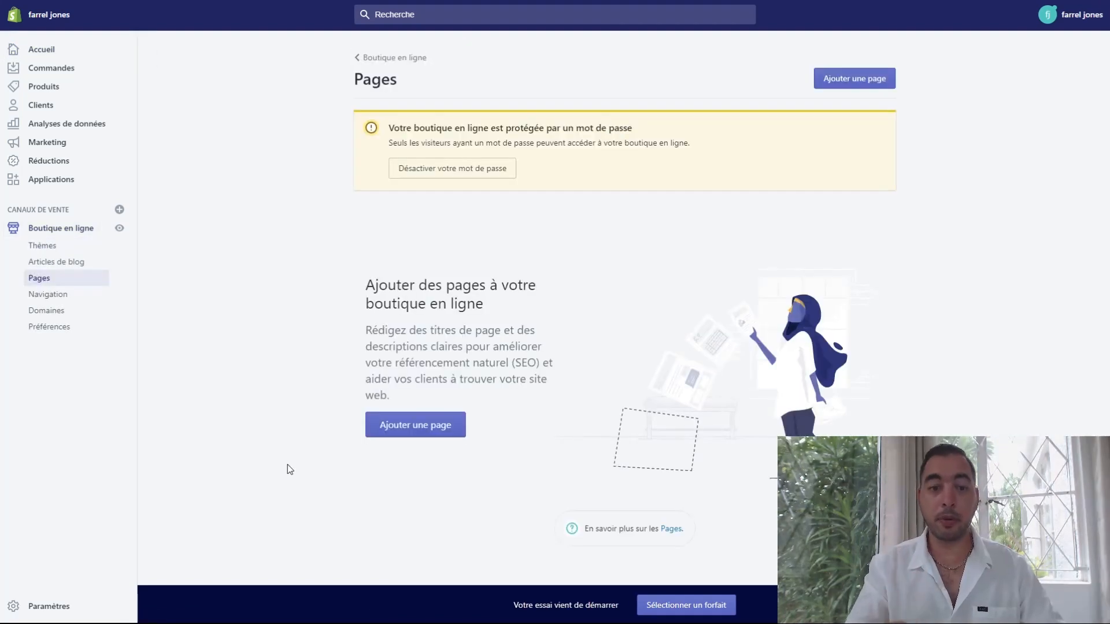
{"action": "left_click", "coordinate": [394, 425]}
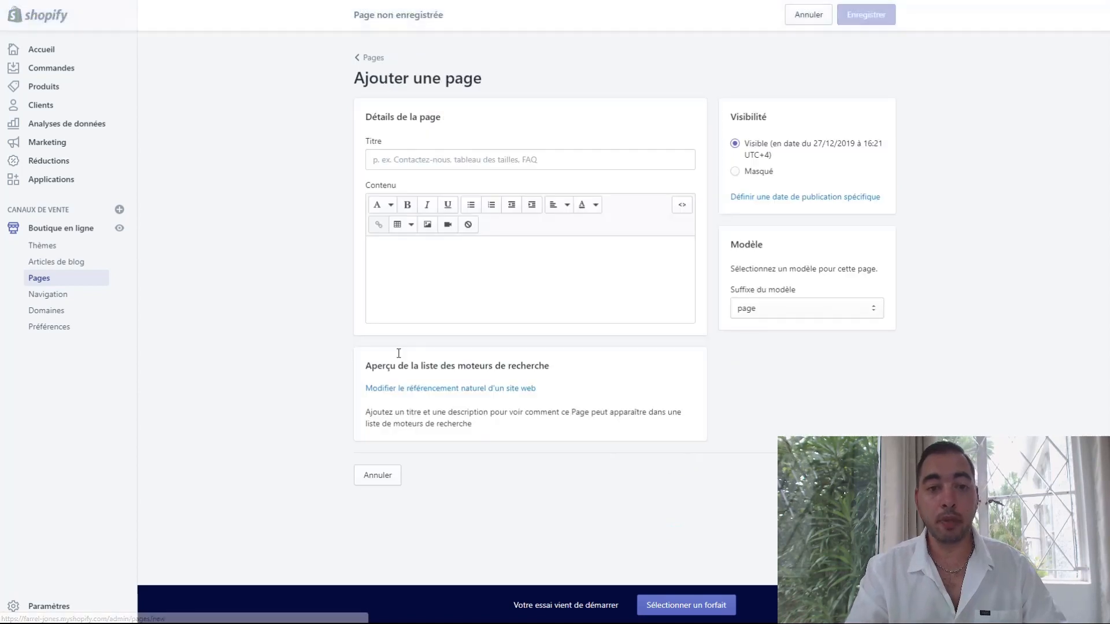
{"action": "left_click", "coordinate": [395, 159]}
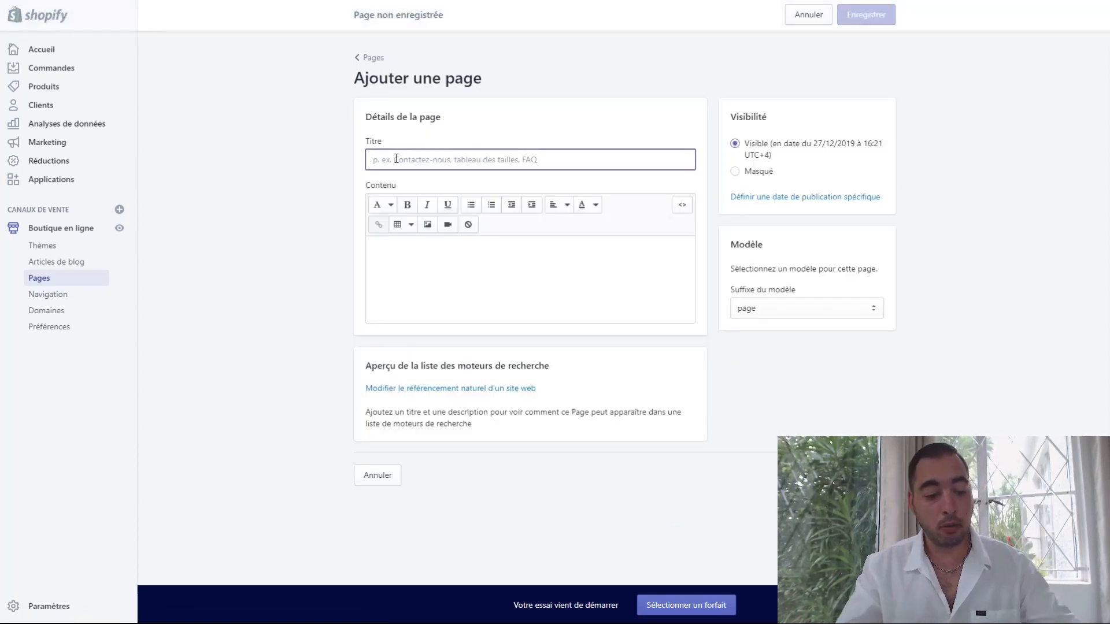
{"action": "type", "text": "Condition"}
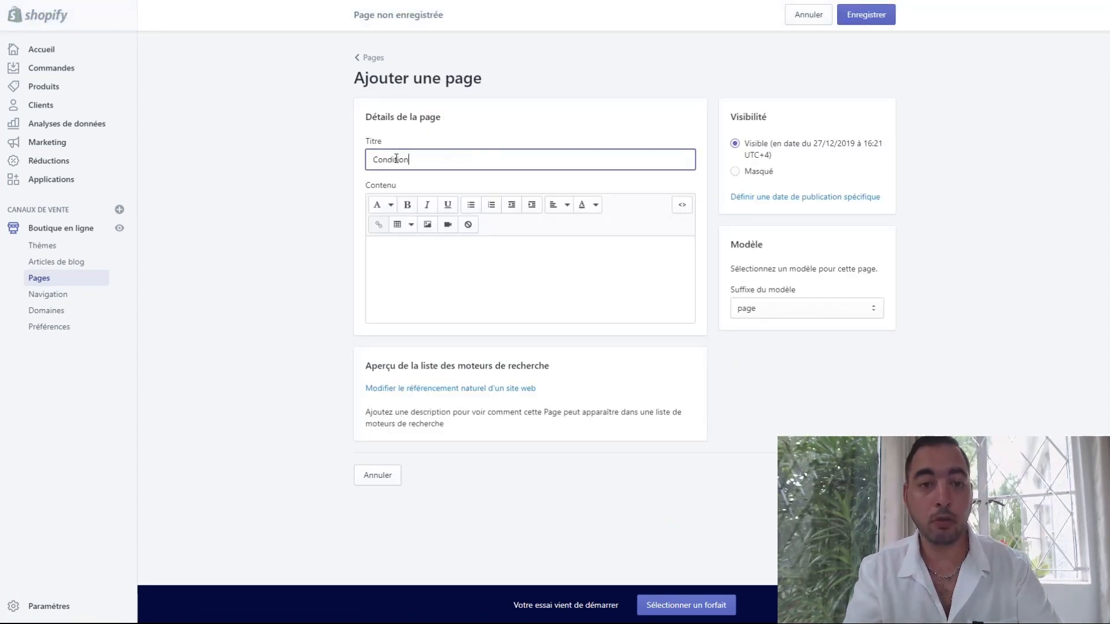
{"action": "type", "text": "s Générales de Vente"}
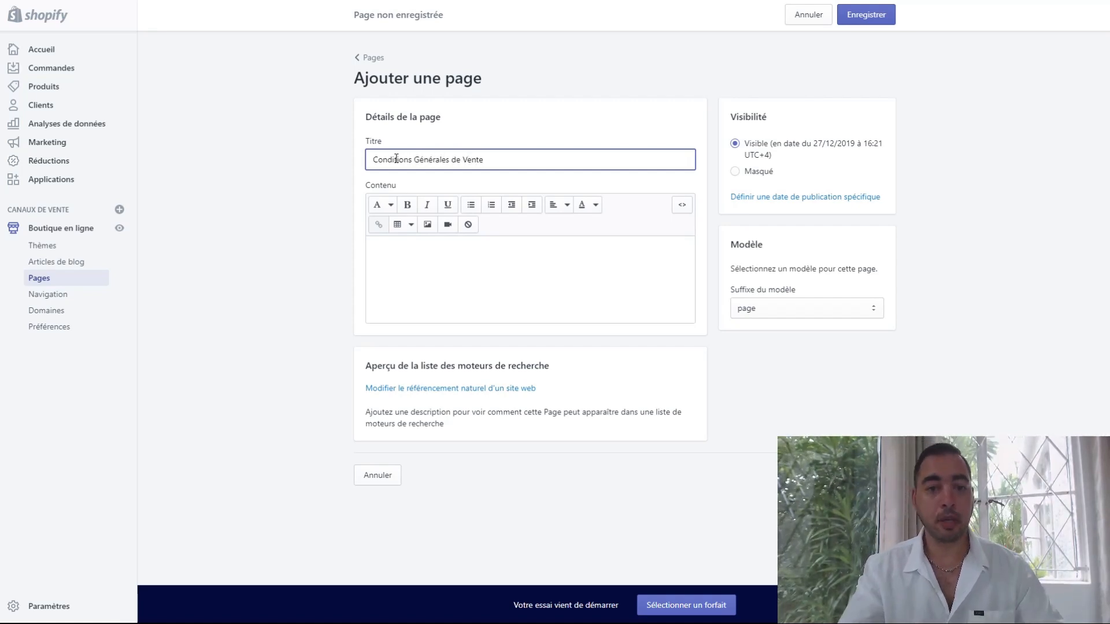
Paste the copied lorem ipsum text as the content of the terms-of-sale page and save the page.
{"action": "left_click", "coordinate": [467, 275]}
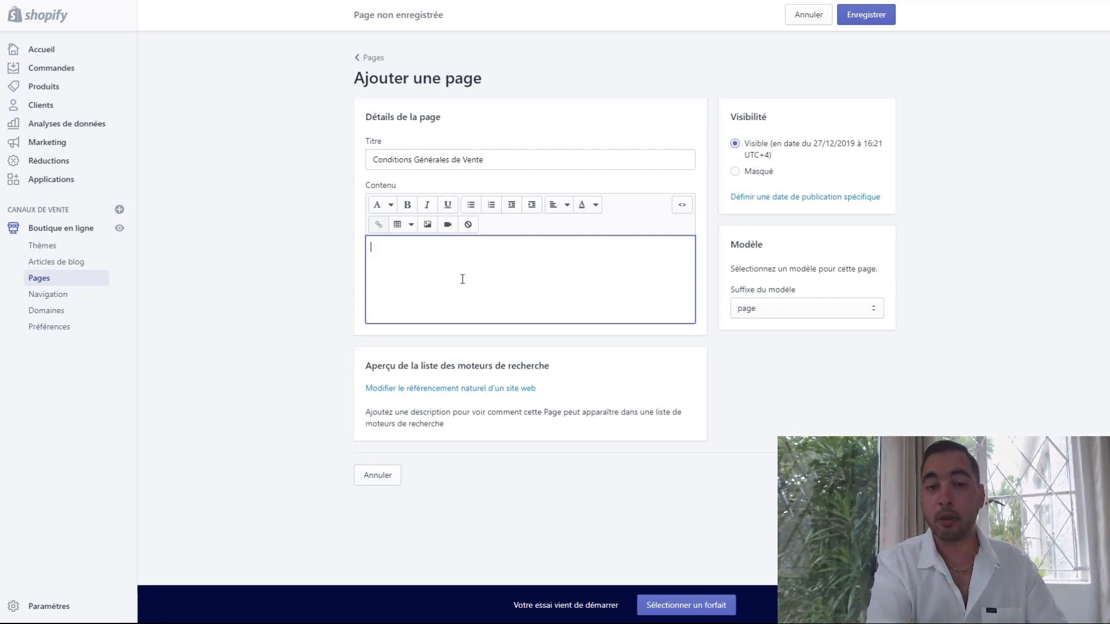
{"action": "key", "text": "ctrl+v"}
{"action": "scroll", "coordinate": [504, 324], "scroll_direction": "down", "scroll_amount": 2}
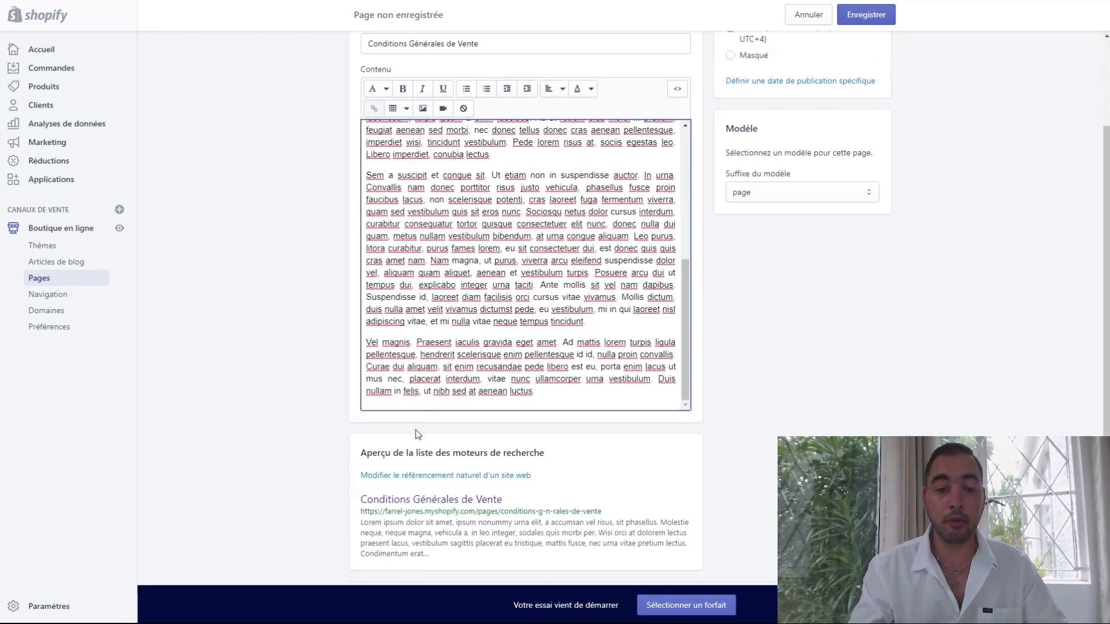
{"action": "scroll", "coordinate": [496, 386], "scroll_direction": "up", "scroll_amount": 4}
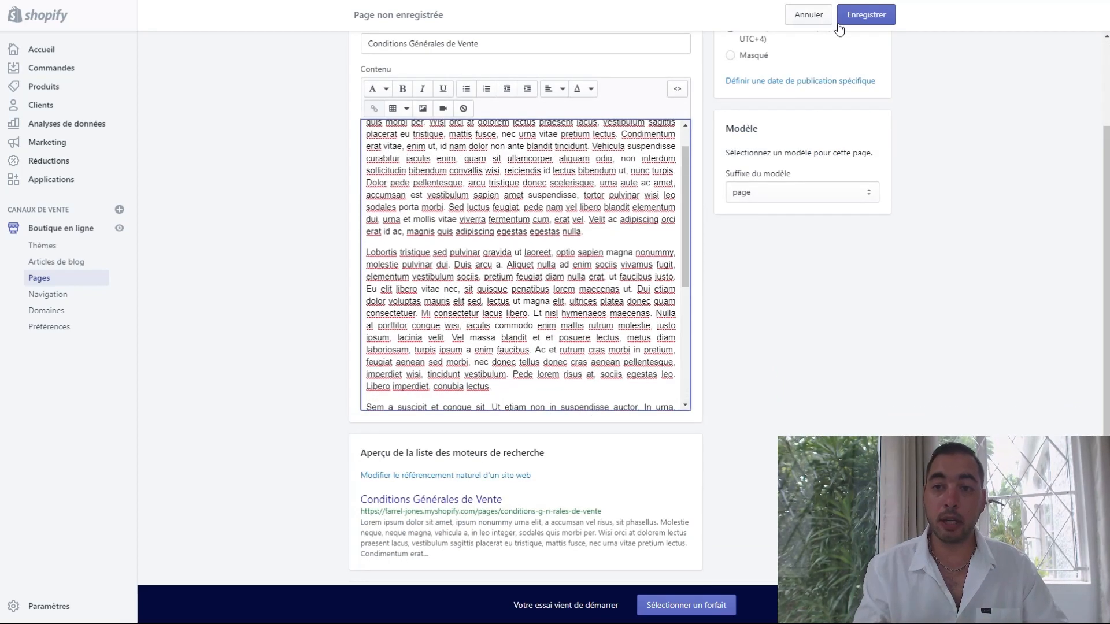
{"action": "left_click", "coordinate": [861, 16]}
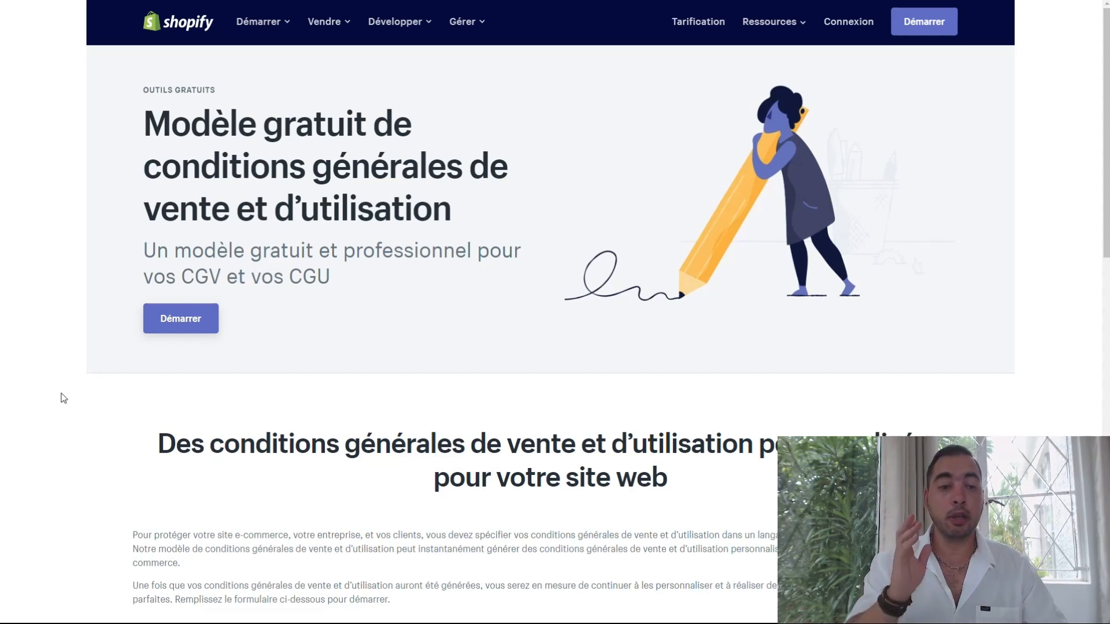
Examine Shopify's free terms-of-sale template generator, choosing to skip the trial to see which company and website details its form requests.
{"action": "scroll", "coordinate": [92, 412], "scroll_direction": "down", "scroll_amount": 3}
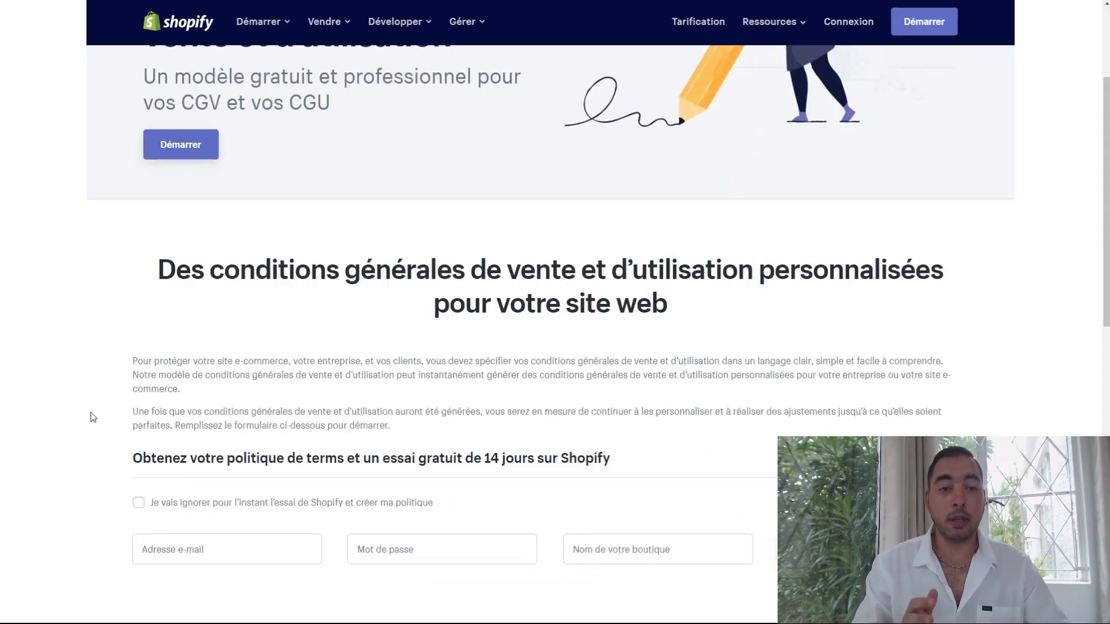
{"action": "scroll", "coordinate": [93, 407], "scroll_direction": "up", "scroll_amount": 3}
{"action": "scroll", "coordinate": [92, 407], "scroll_direction": "down", "scroll_amount": 5}
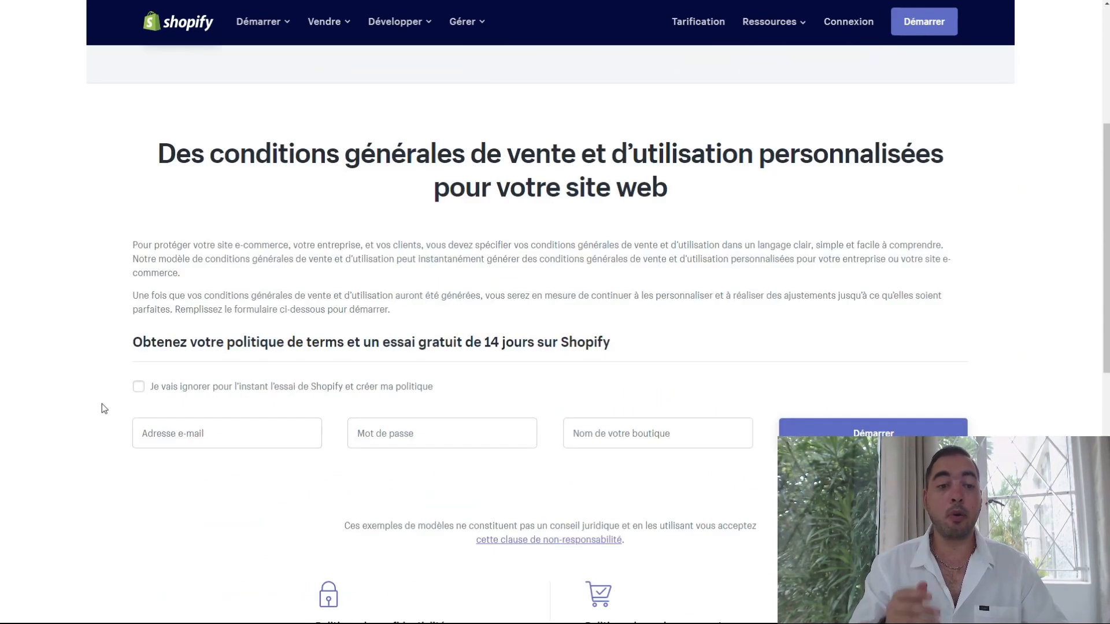
{"action": "left_click", "coordinate": [139, 387]}
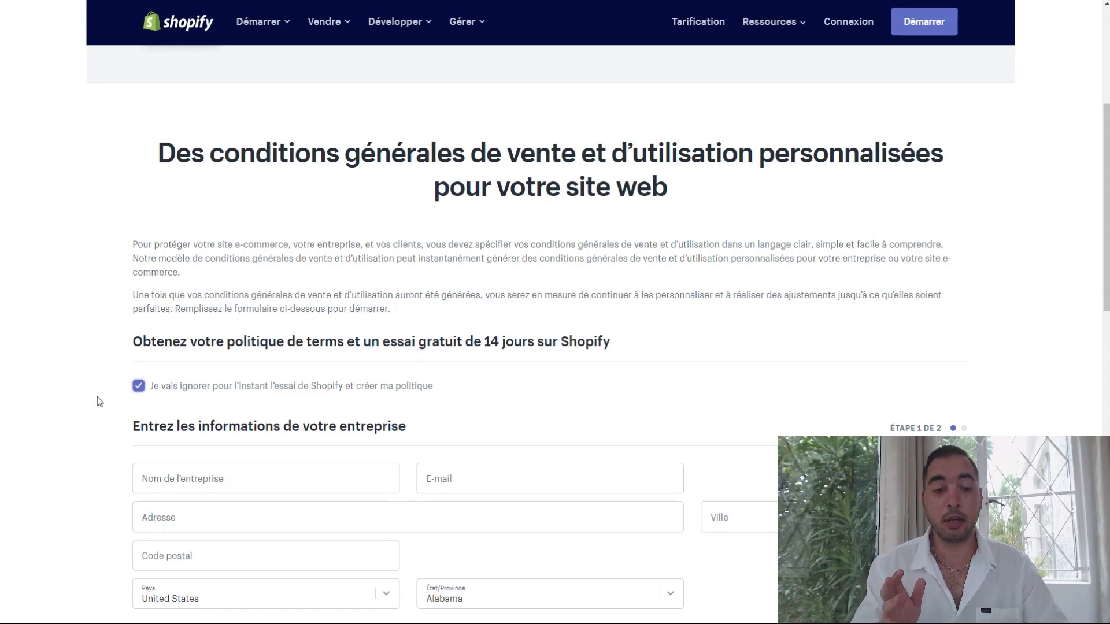
{"action": "scroll", "coordinate": [96, 396], "scroll_direction": "down", "scroll_amount": 5}
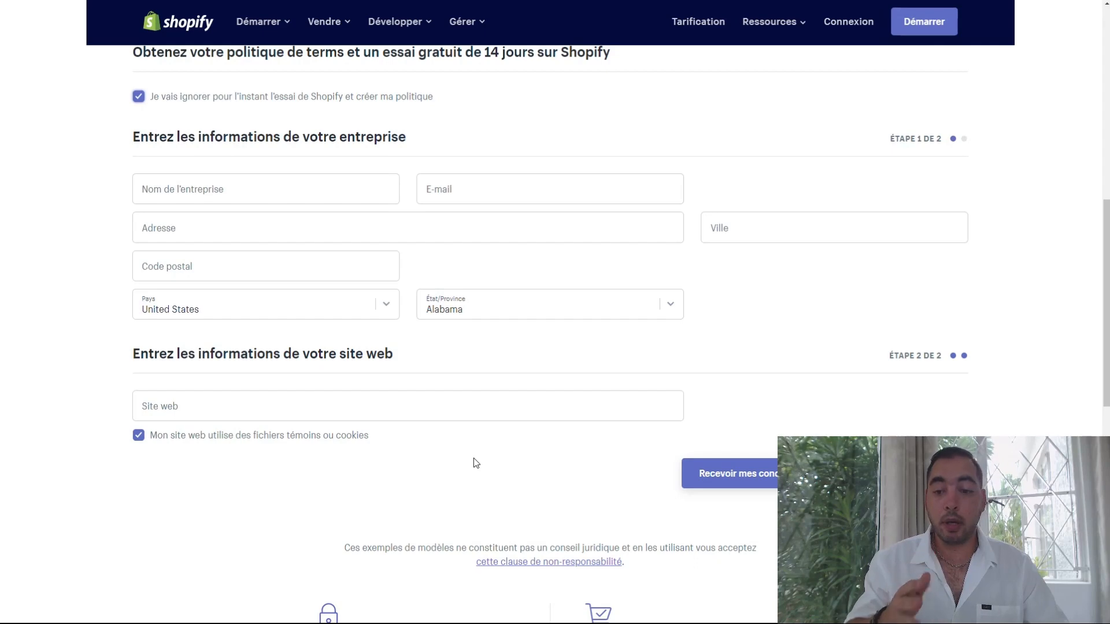
{"action": "scroll", "coordinate": [475, 462], "scroll_direction": "down", "scroll_amount": 5}
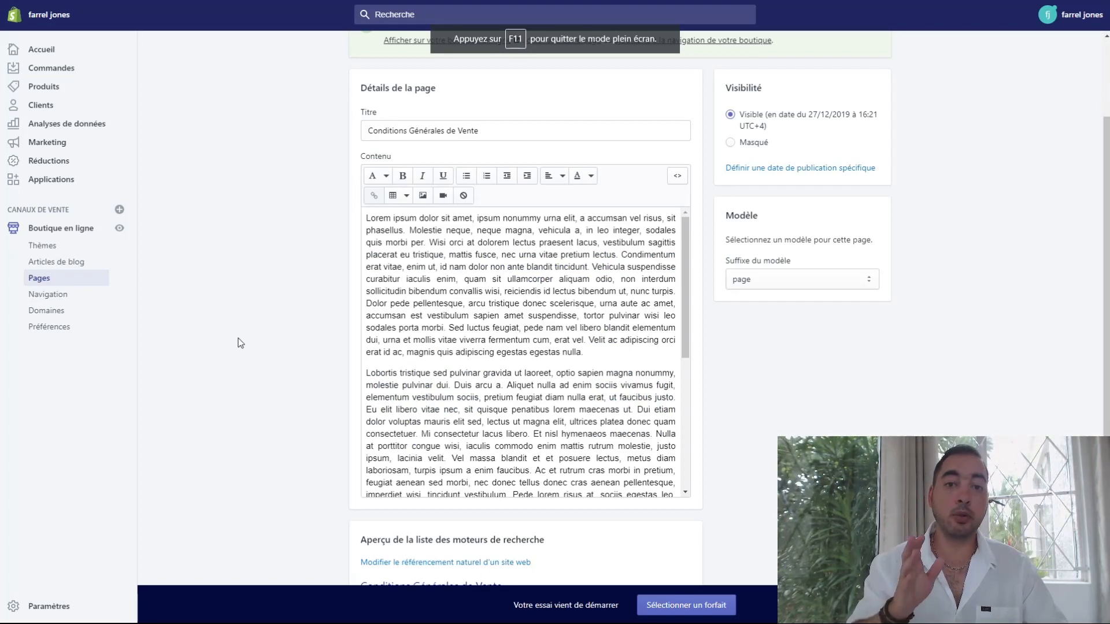
Create and save a second store page titled "Mentions Légales", pasting the copied lorem ipsum text as its content.
{"action": "left_click", "coordinate": [35, 279]}
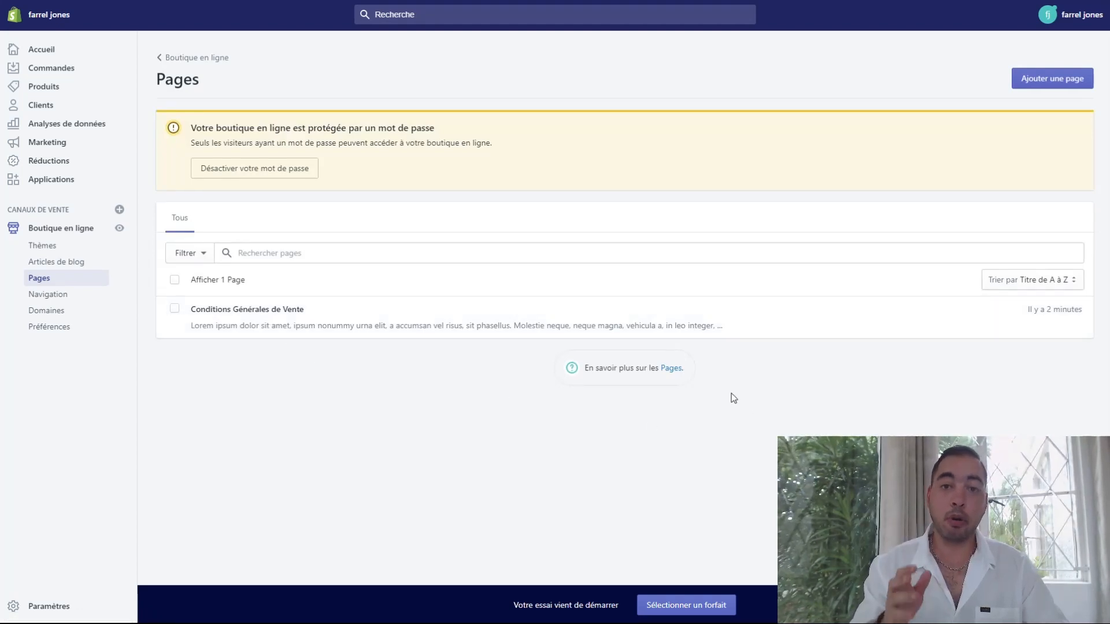
{"action": "left_click", "coordinate": [1049, 77]}
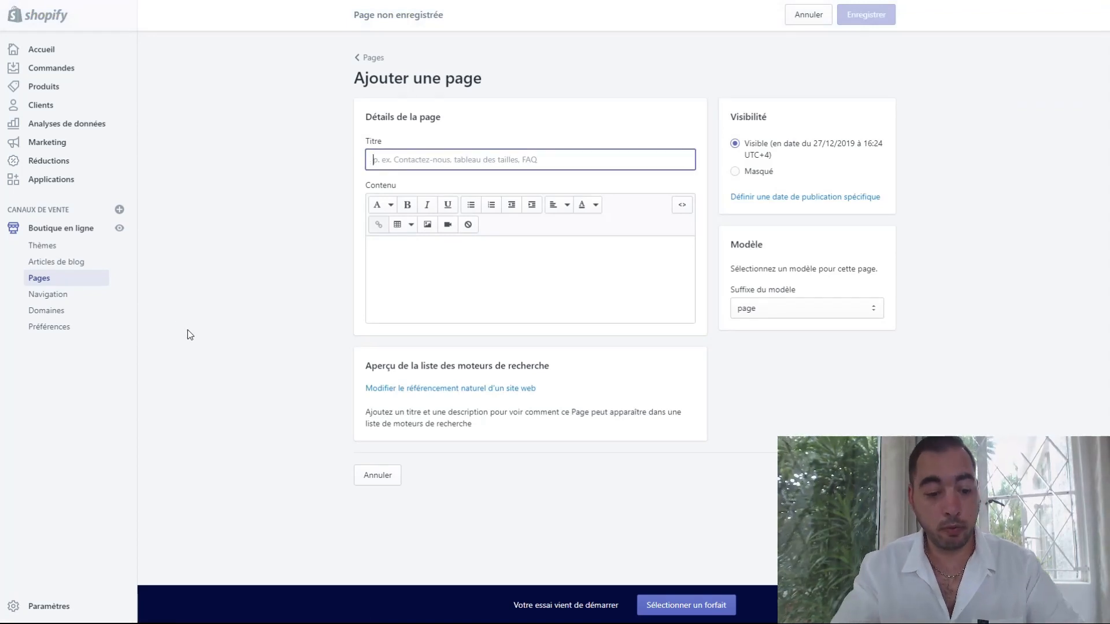
{"action": "type", "text": "Mentions "}
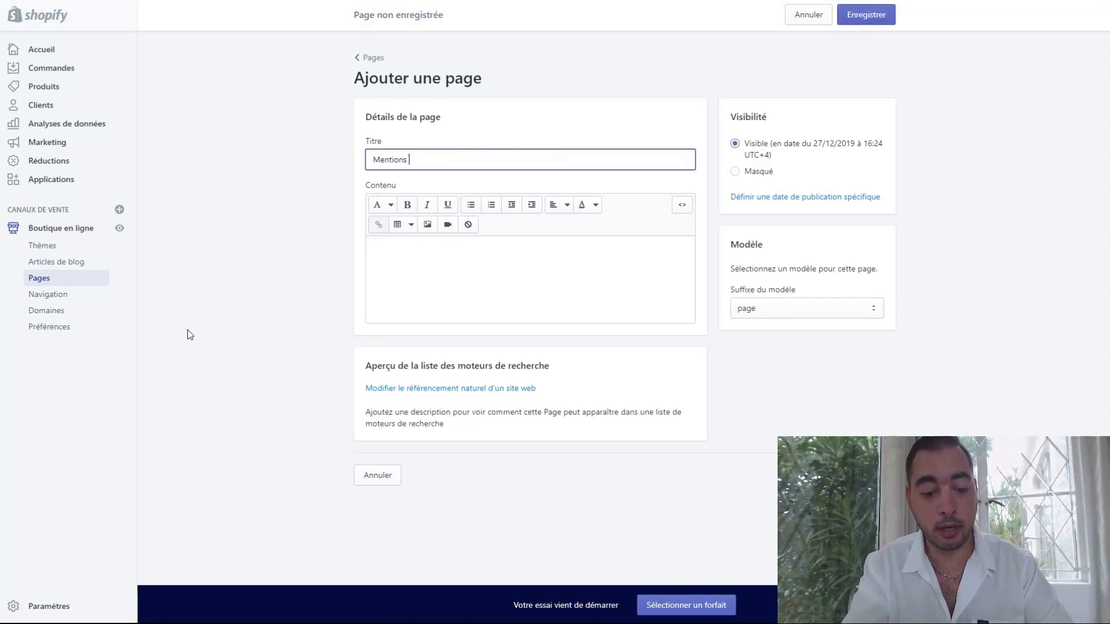
{"action": "type", "text": "Legales"}
{"action": "left_click", "coordinate": [459, 269]}
{"action": "key", "text": "ctrl+v"}
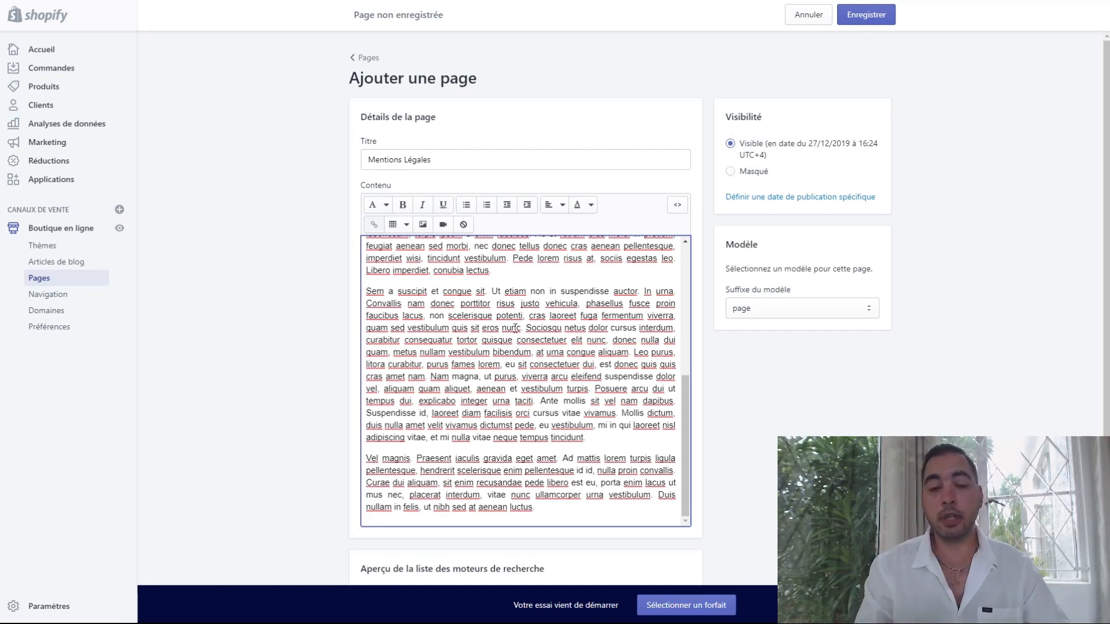
{"action": "key", "text": "ctrl+s"}
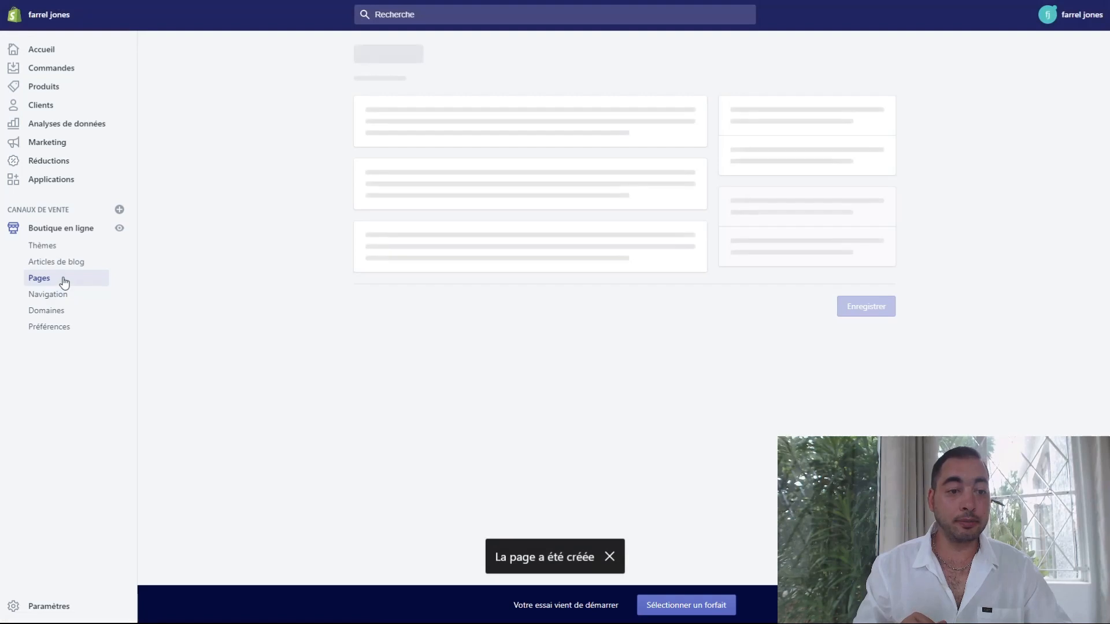
Create and save a page titled "Politique de Confidentialité" with the copied text as content, and return to the list of pages.
{"action": "left_click", "coordinate": [1045, 81]}
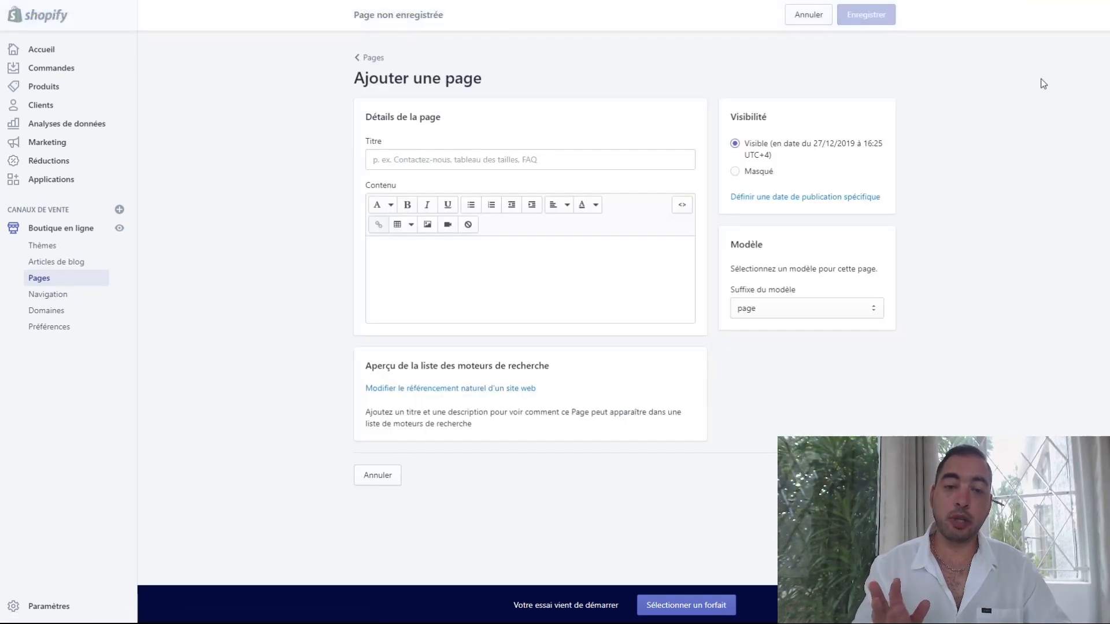
{"action": "left_click", "coordinate": [406, 168]}
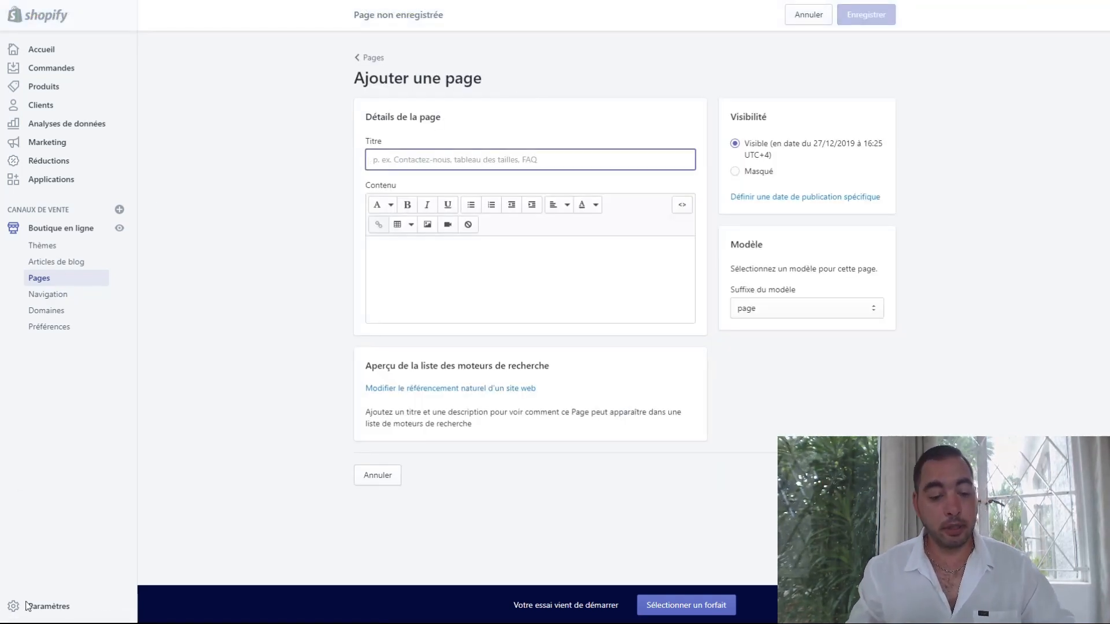
{"action": "type", "text": "Politique de Confid"}
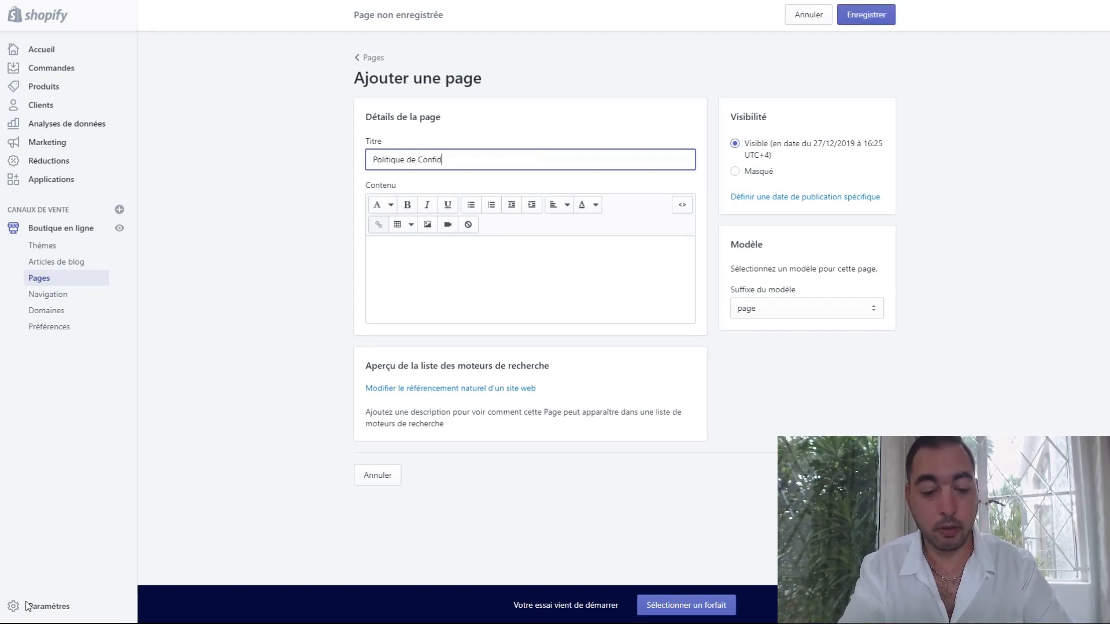
{"action": "type", "text": "entialité"}
{"action": "left_click", "coordinate": [412, 283]}
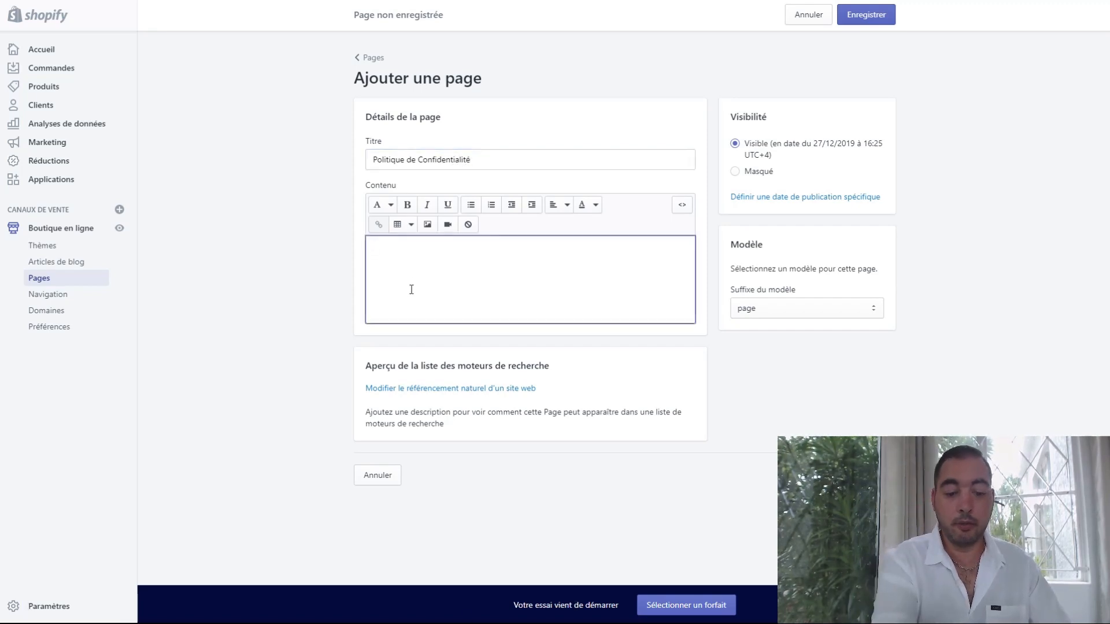
{"action": "key", "text": "ctrl+v"}
{"action": "left_click", "coordinate": [865, 14]}
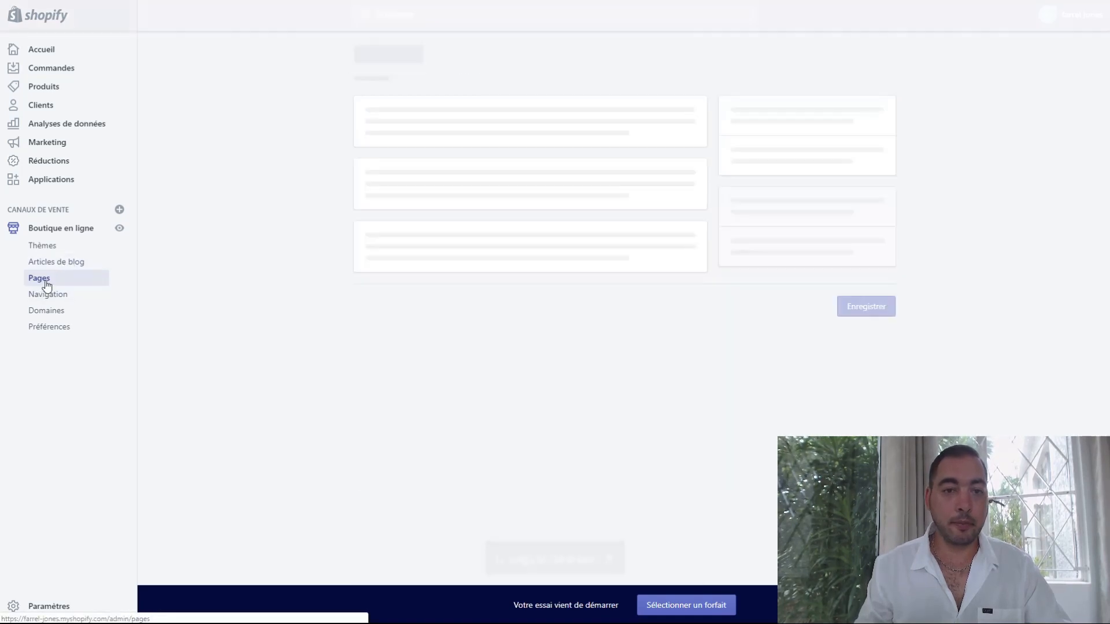
{"action": "left_click", "coordinate": [46, 283]}
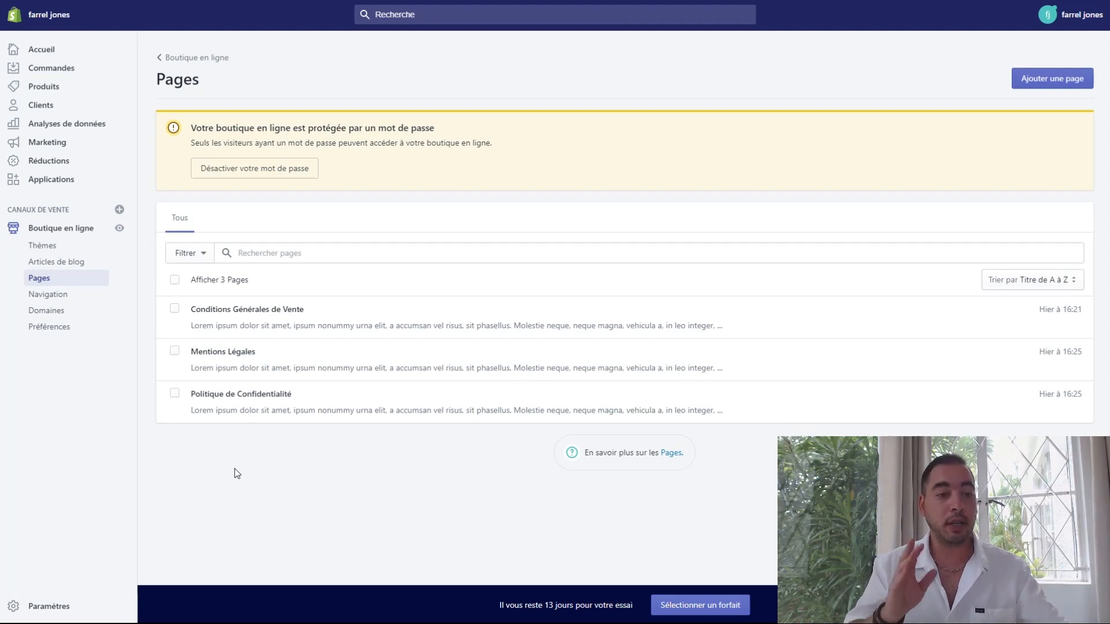
Remove the "Recherche" item from the store's footer menu, "Menu pied de page".
{"action": "left_click", "coordinate": [44, 295]}
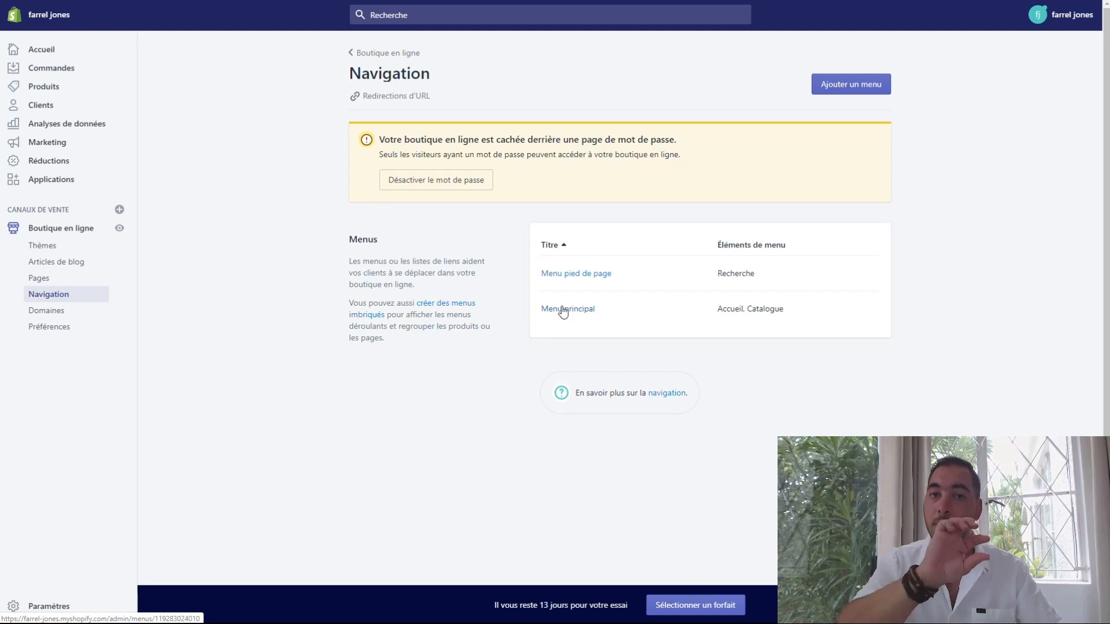
{"action": "left_click", "coordinate": [572, 279]}
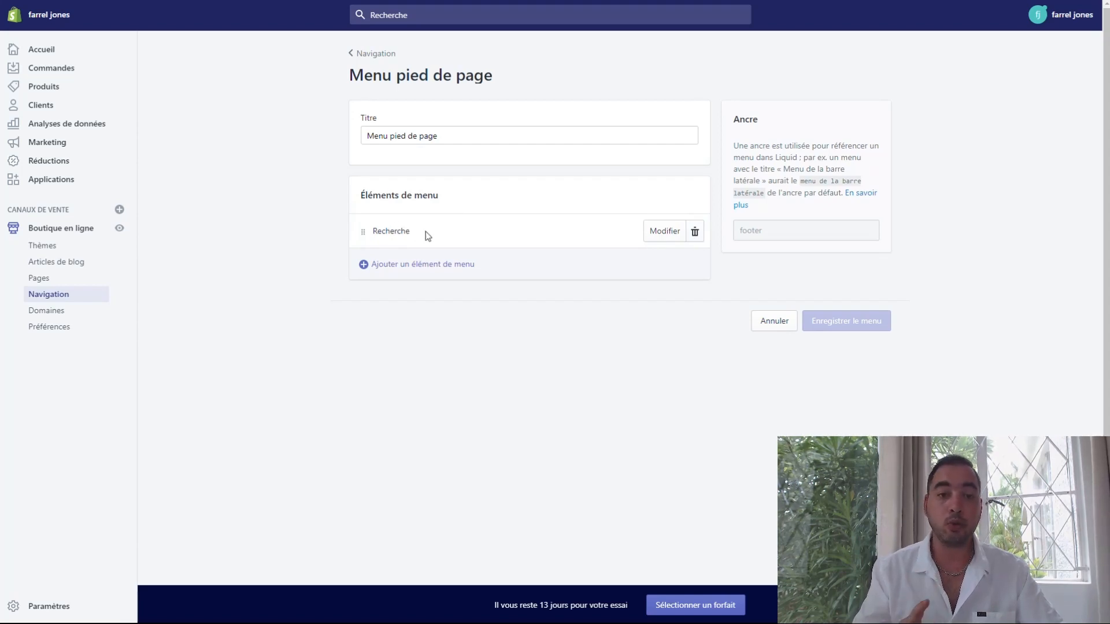
{"action": "left_click", "coordinate": [695, 234]}
{"action": "left_click", "coordinate": [696, 148]}
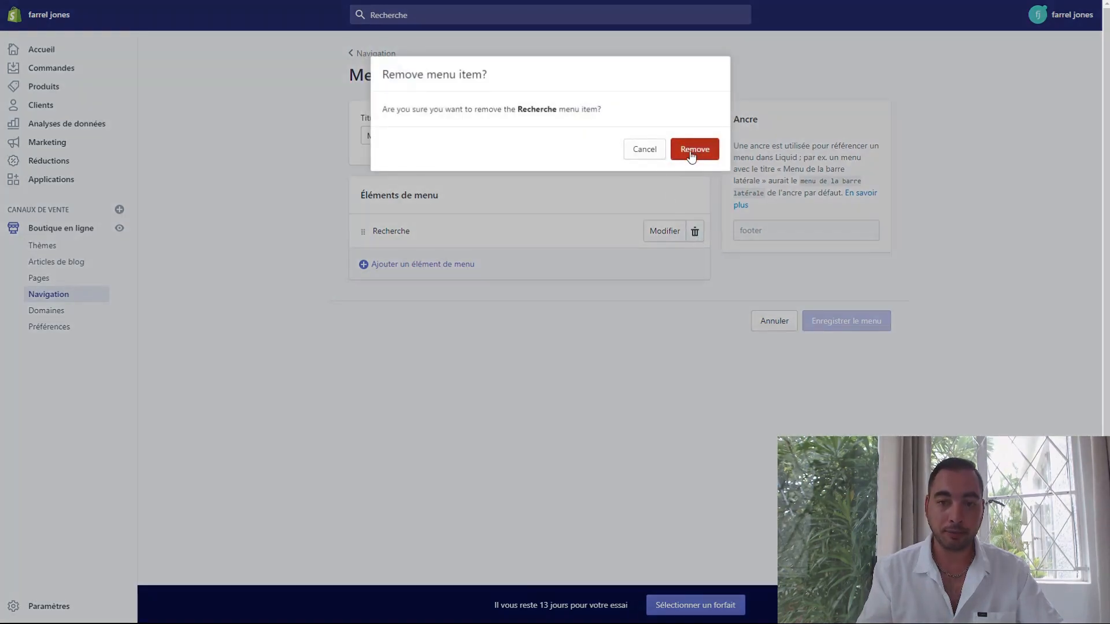
Add a footer menu item linking to the "Conditions Générales de Vente" page, keeping the page title as its name.
{"action": "left_click", "coordinate": [403, 289]}
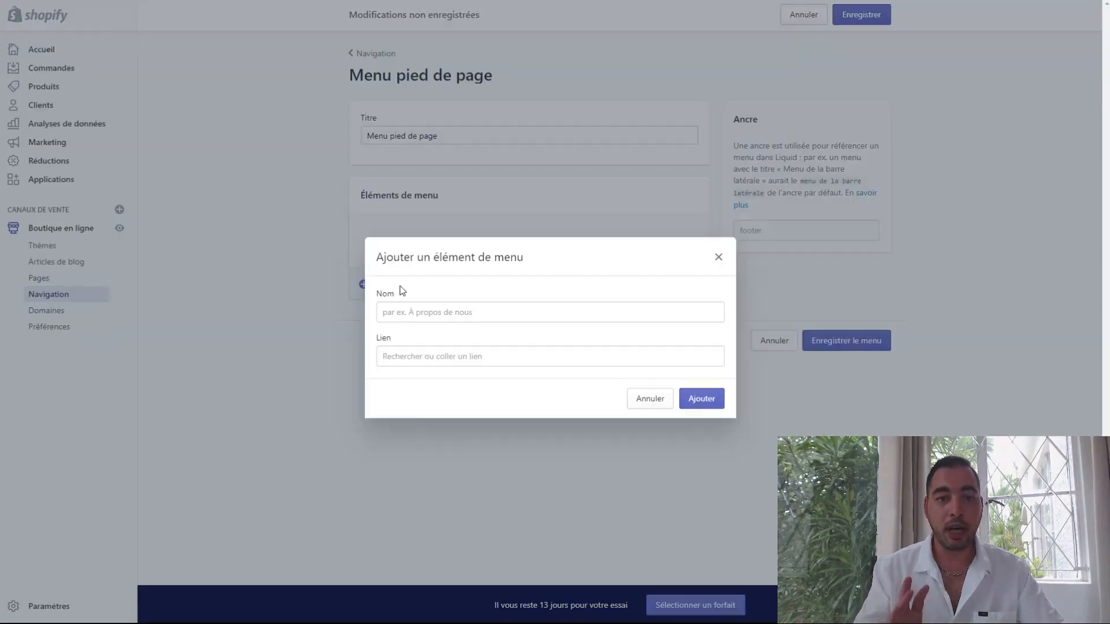
{"action": "left_click", "coordinate": [431, 355]}
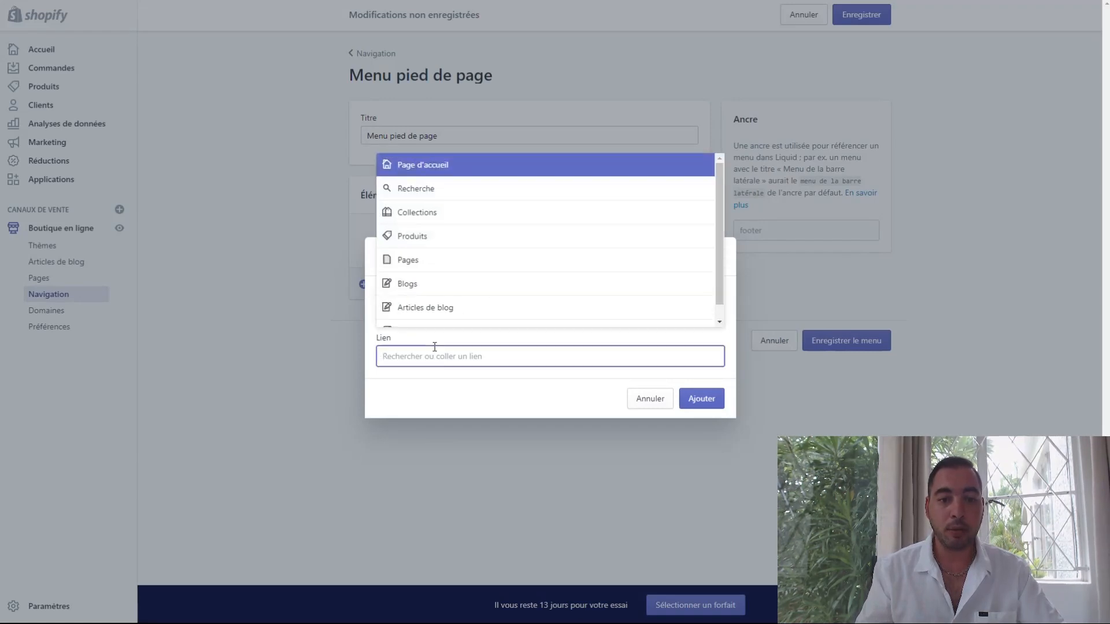
{"action": "left_click", "coordinate": [443, 265]}
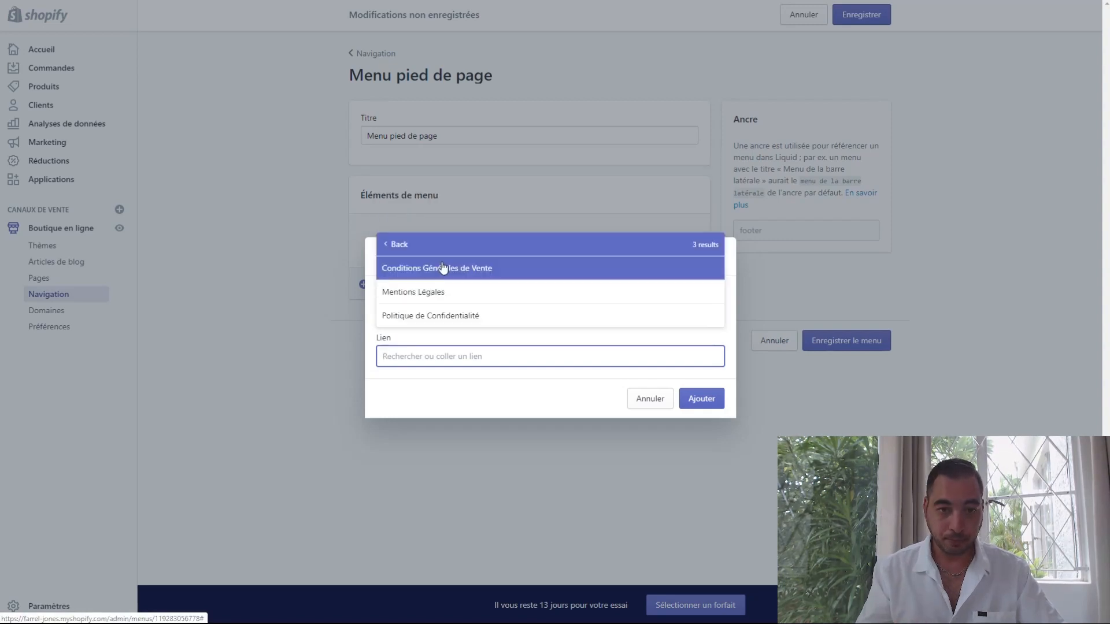
{"action": "left_click", "coordinate": [437, 272]}
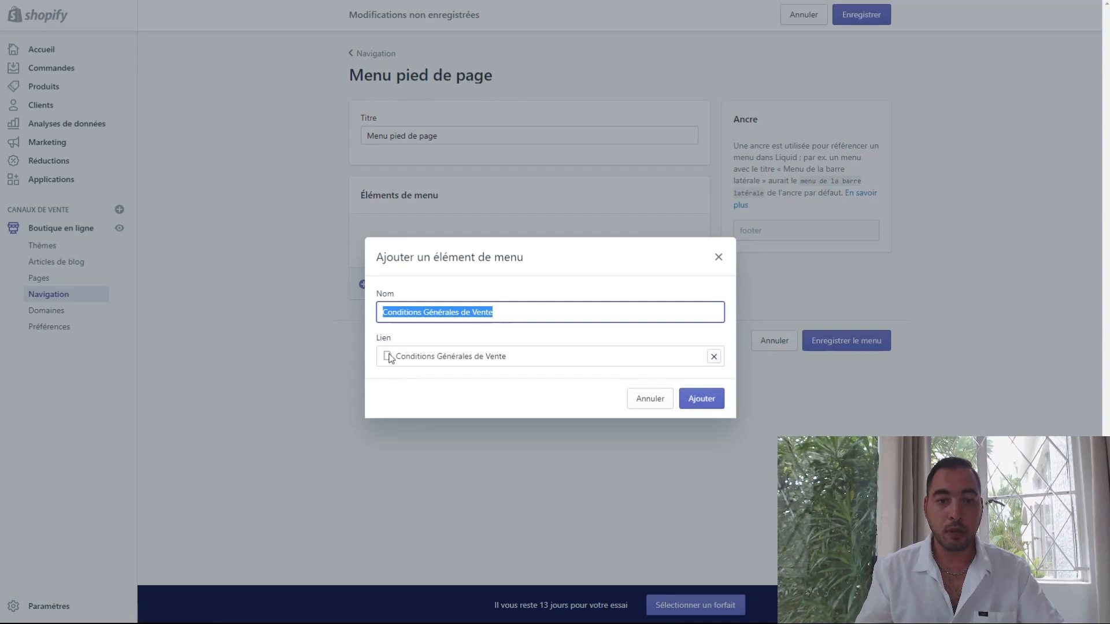
{"action": "left_click", "coordinate": [695, 401]}
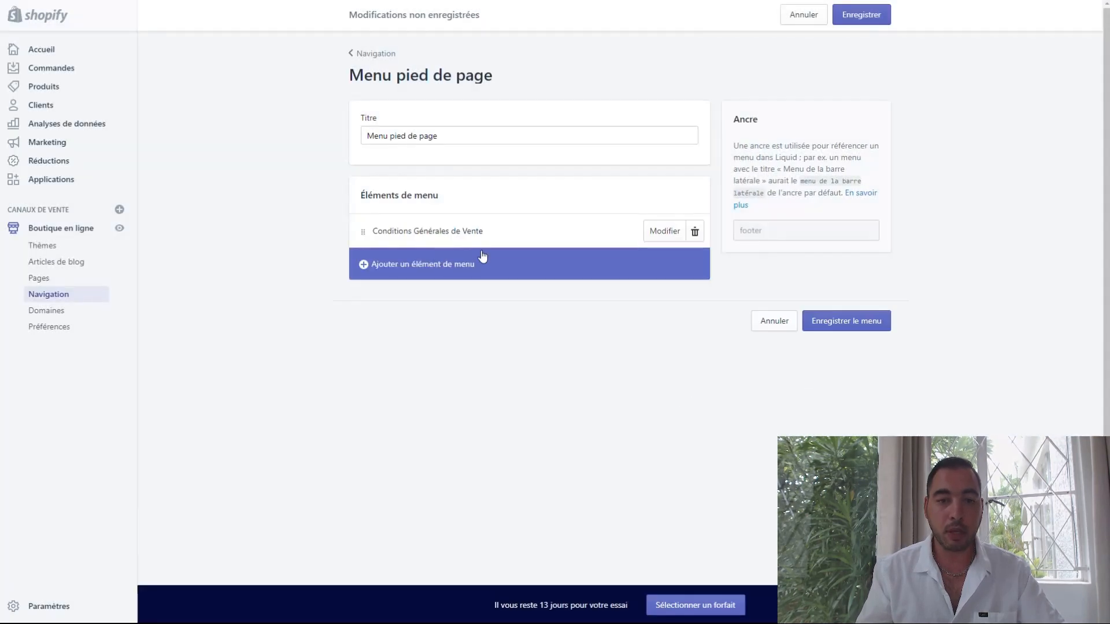
Add a footer menu item linking to the "Mentions Légales" page, keeping the page title as its name.
{"action": "left_click", "coordinate": [431, 269]}
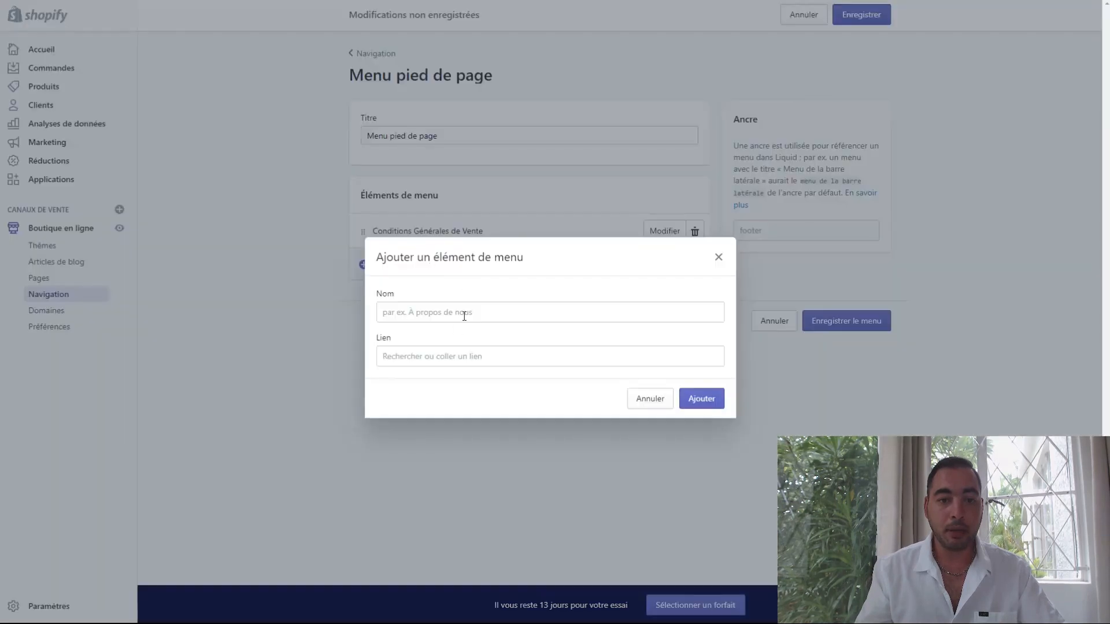
{"action": "left_click", "coordinate": [431, 355]}
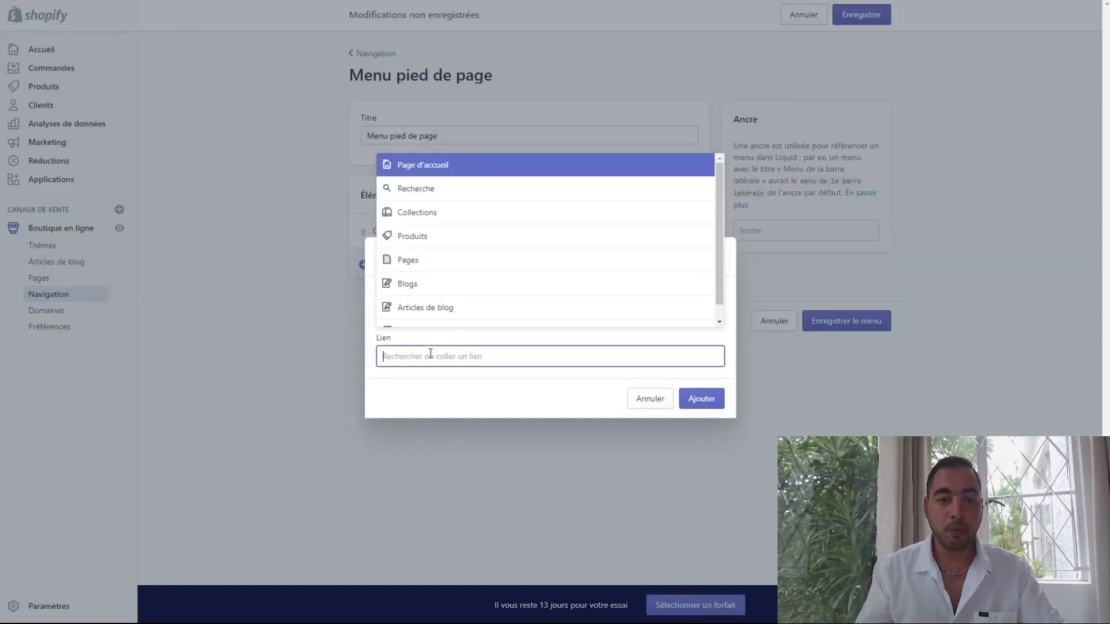
{"action": "left_click", "coordinate": [422, 256]}
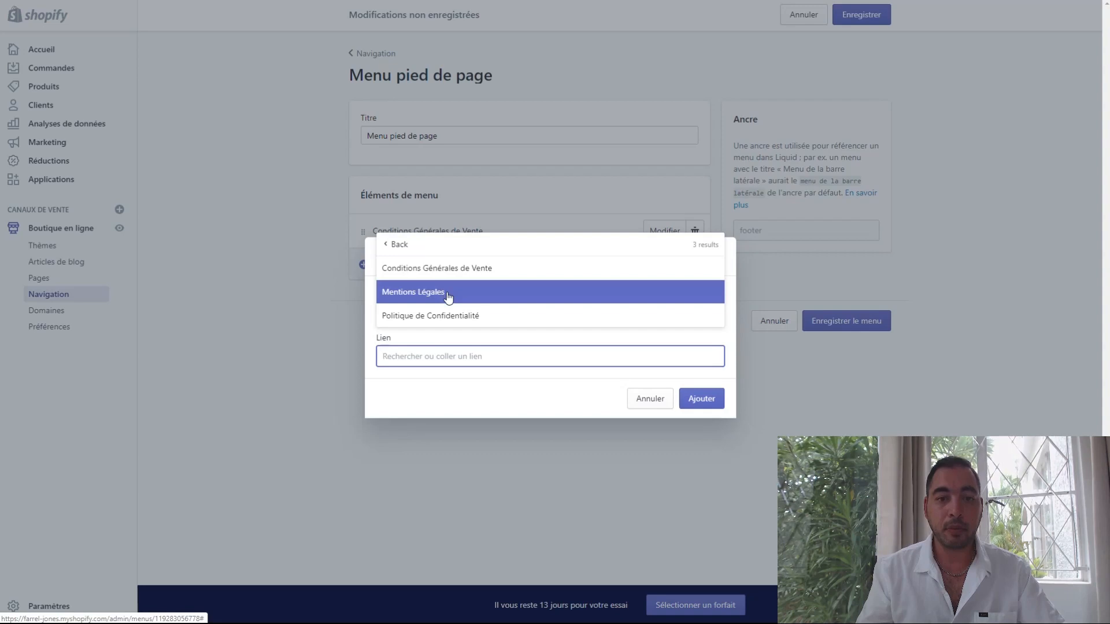
{"action": "left_click", "coordinate": [448, 295]}
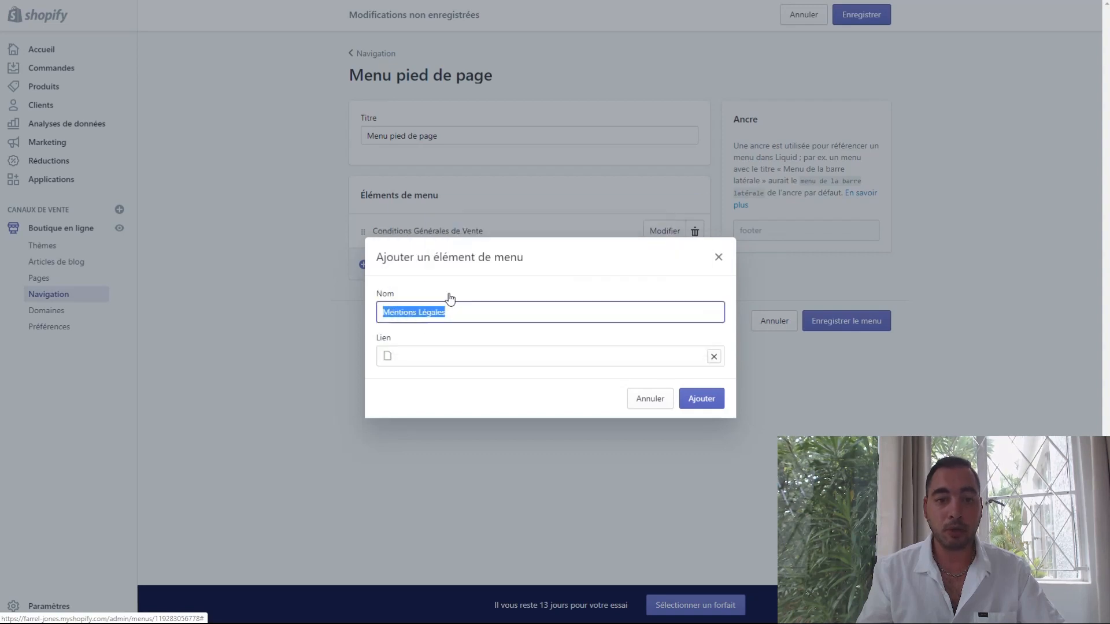
{"action": "left_click", "coordinate": [703, 405]}
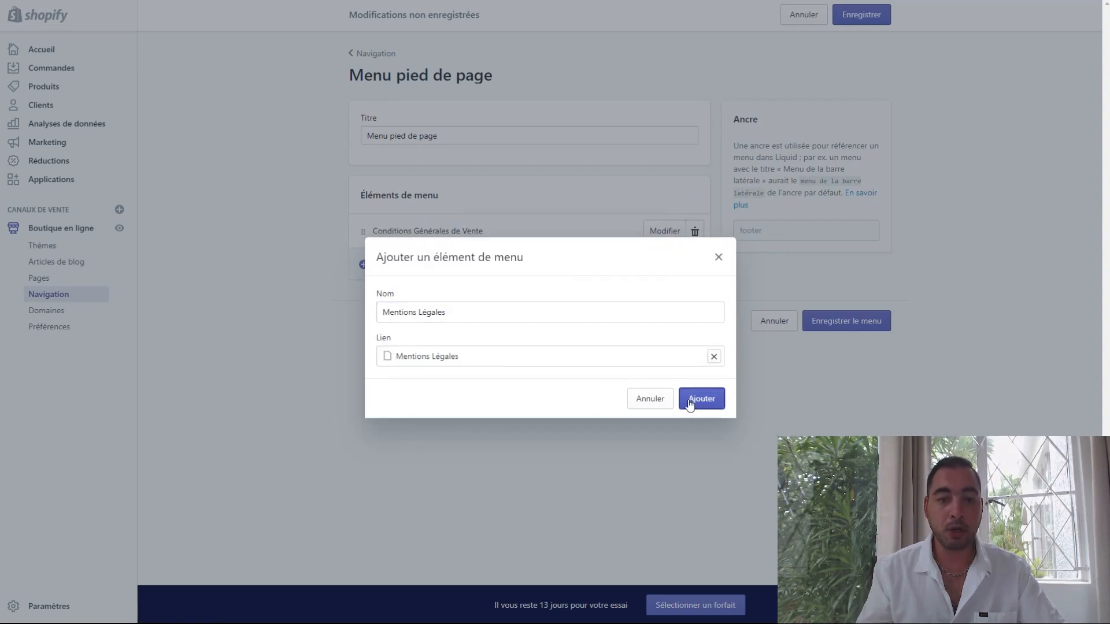
Add a footer menu item linking to the "Politique de Confidentialité" page under its own title, and save the menu.
{"action": "left_click", "coordinate": [433, 305]}
{"action": "left_click", "coordinate": [433, 315]}
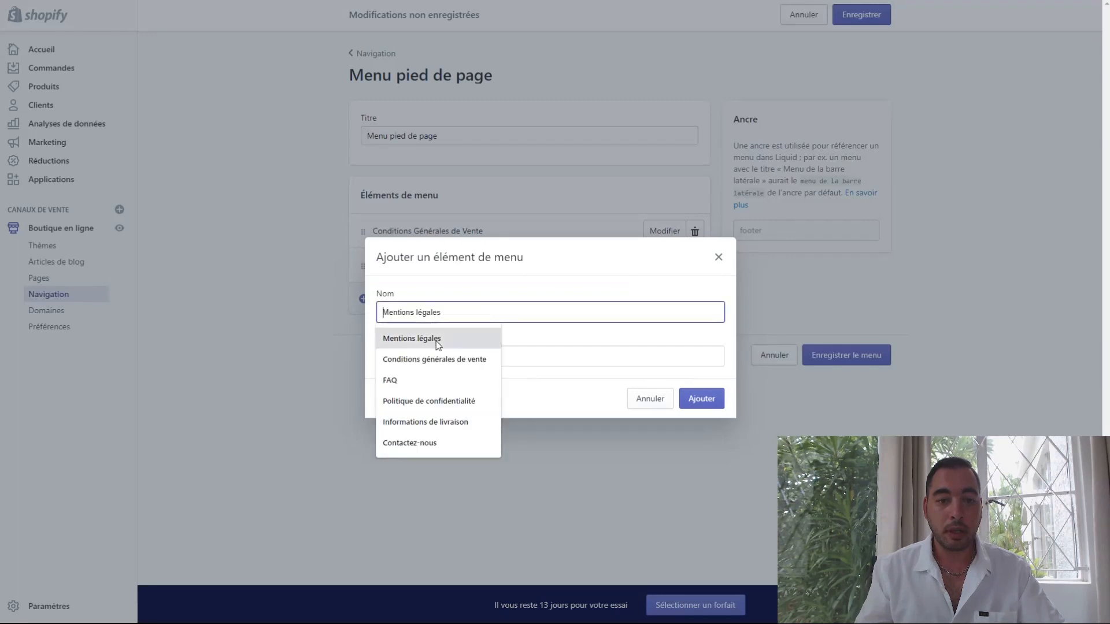
{"action": "left_click", "coordinate": [550, 355]}
{"action": "left_click", "coordinate": [415, 261]}
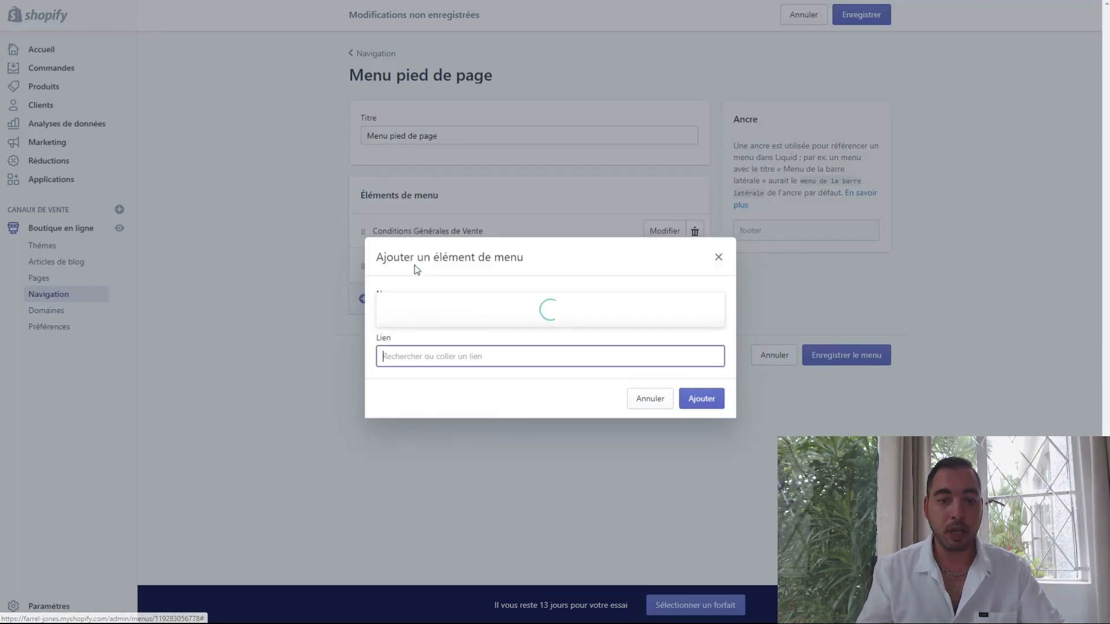
{"action": "left_click", "coordinate": [531, 319]}
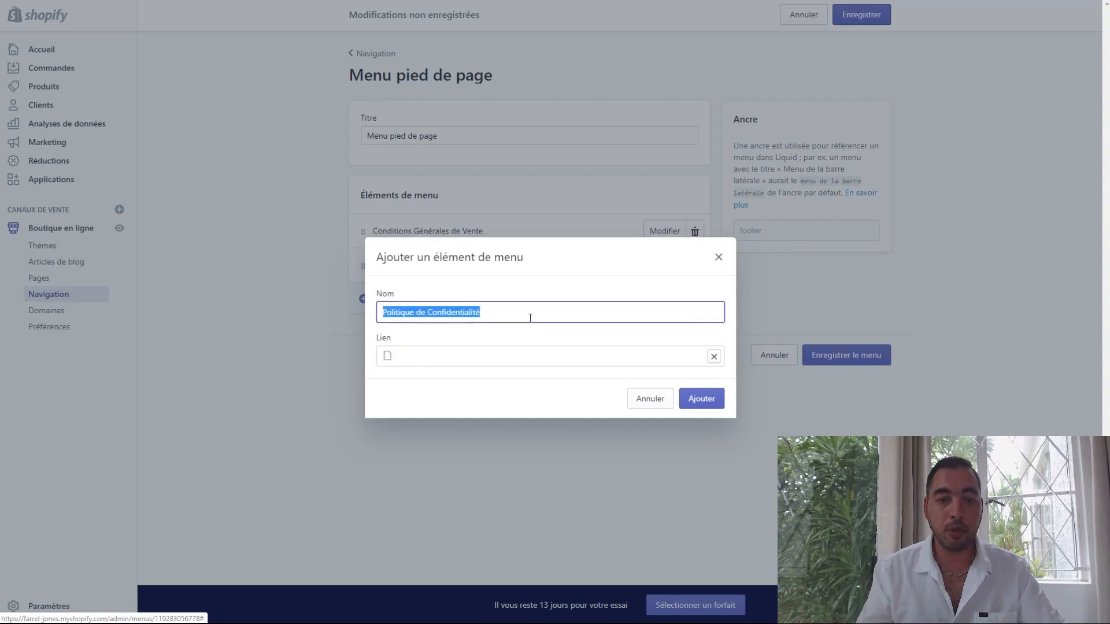
{"action": "left_click", "coordinate": [699, 403]}
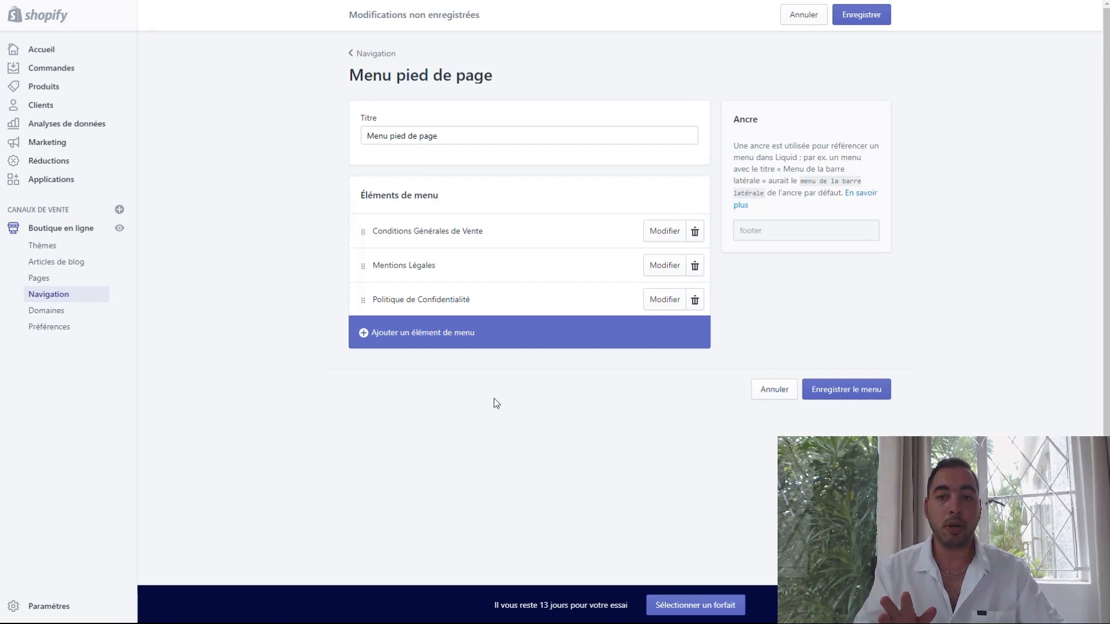
{"action": "left_click", "coordinate": [853, 22]}
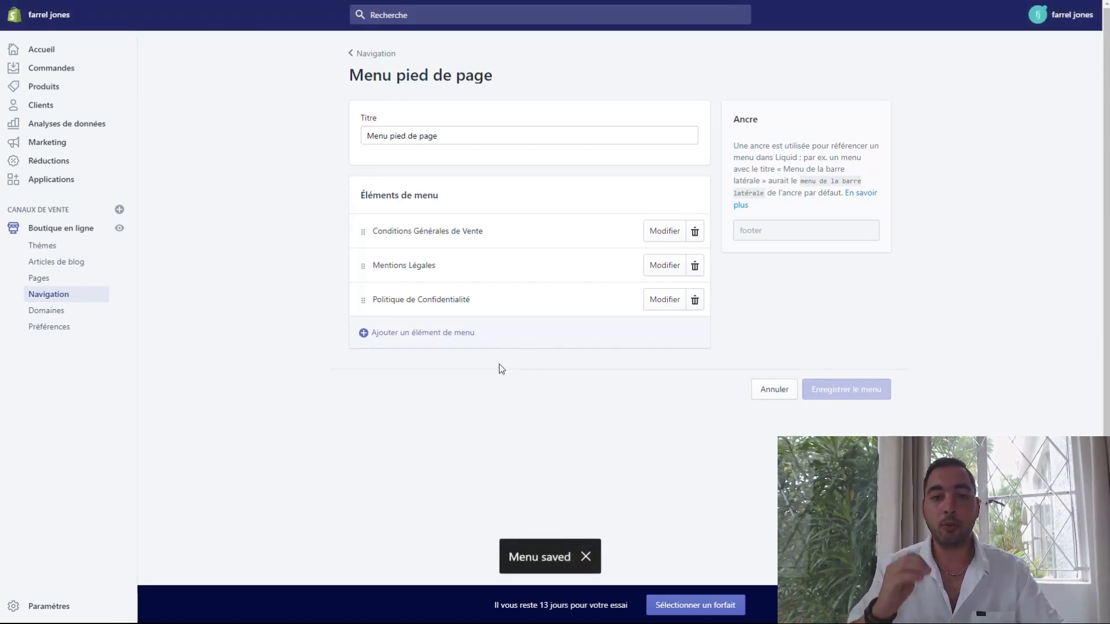
Create and save a new store page titled "Contactez-nous" using the page.contact template, leaving its content empty.
{"action": "left_click", "coordinate": [40, 279]}
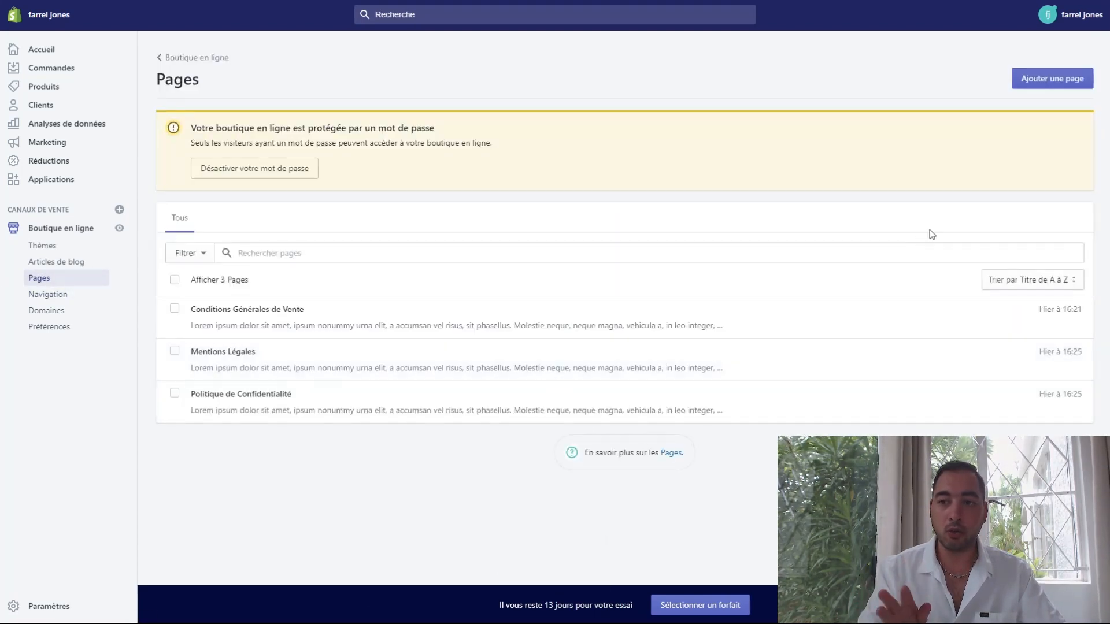
{"action": "left_click", "coordinate": [1050, 79]}
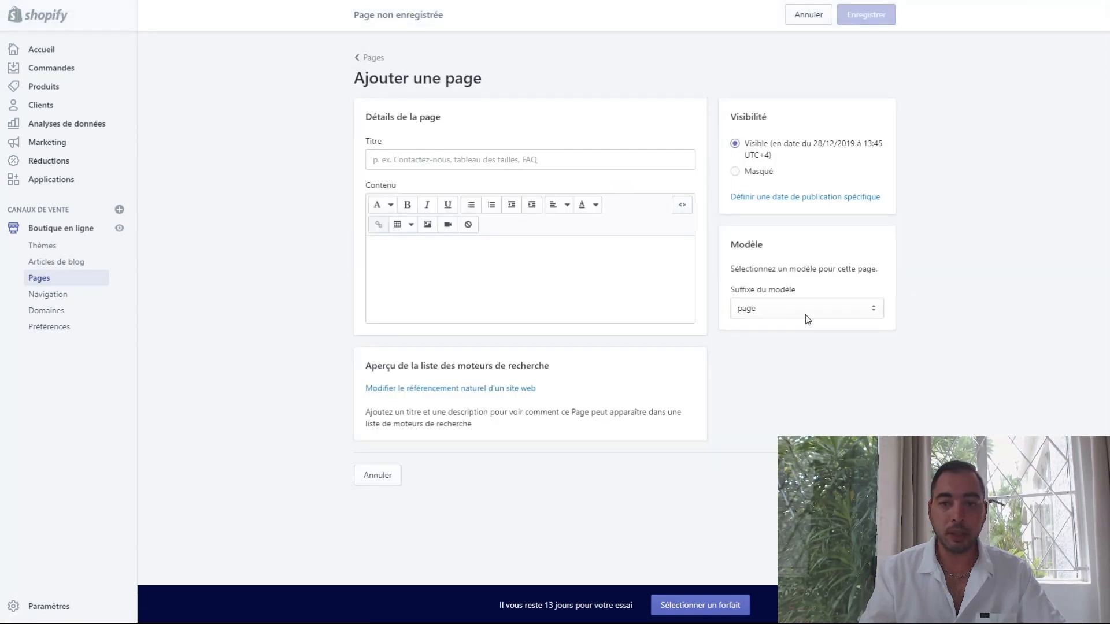
{"action": "left_click", "coordinate": [775, 315]}
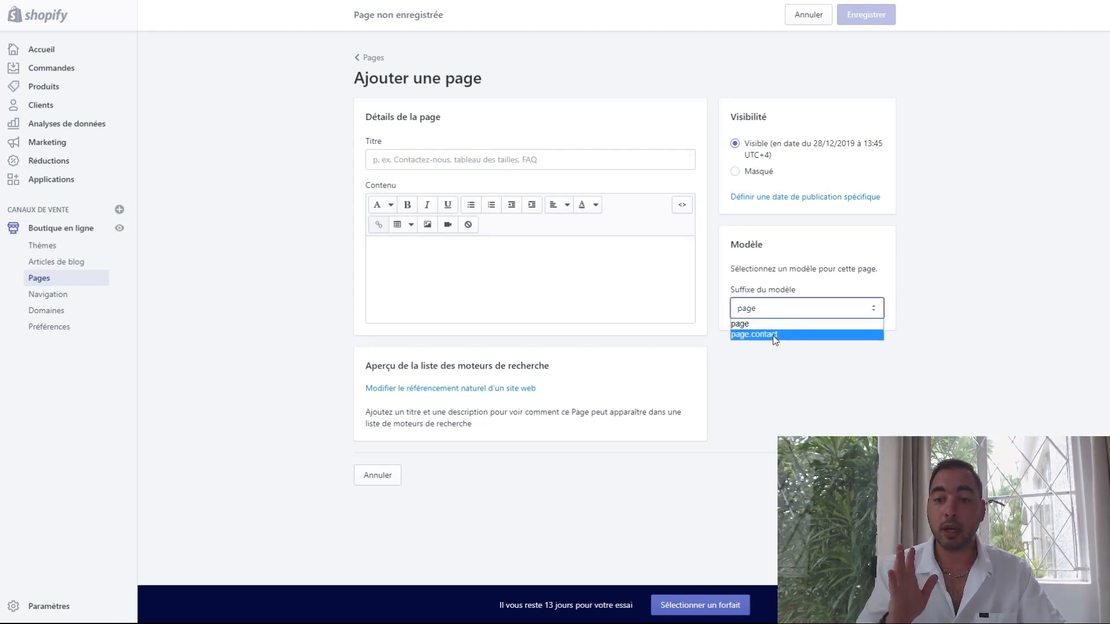
{"action": "left_click", "coordinate": [775, 335]}
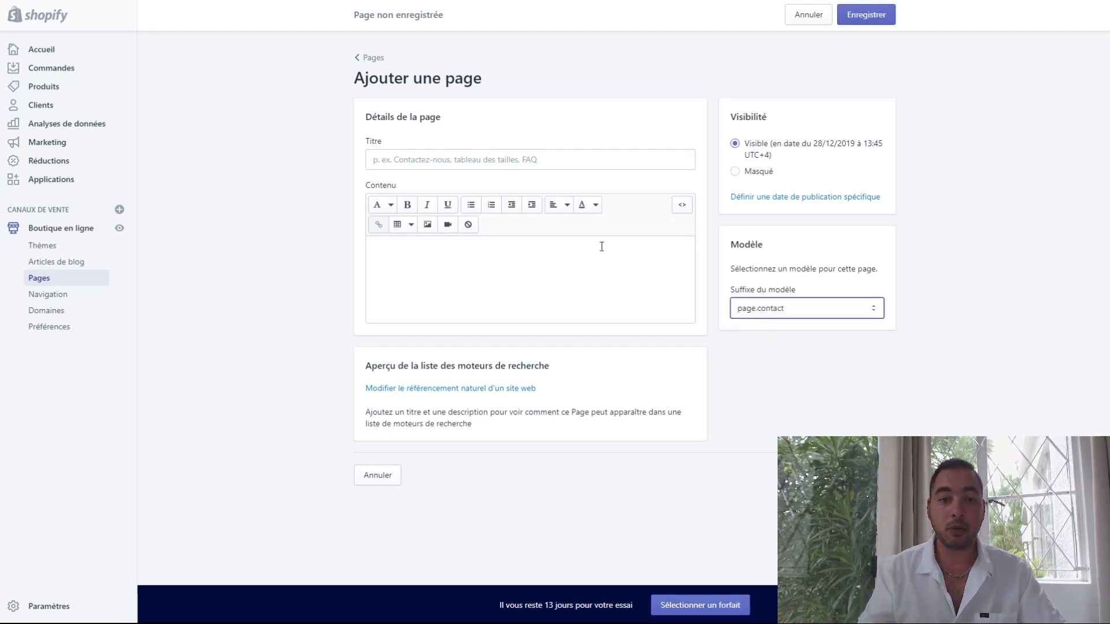
{"action": "left_click", "coordinate": [396, 162]}
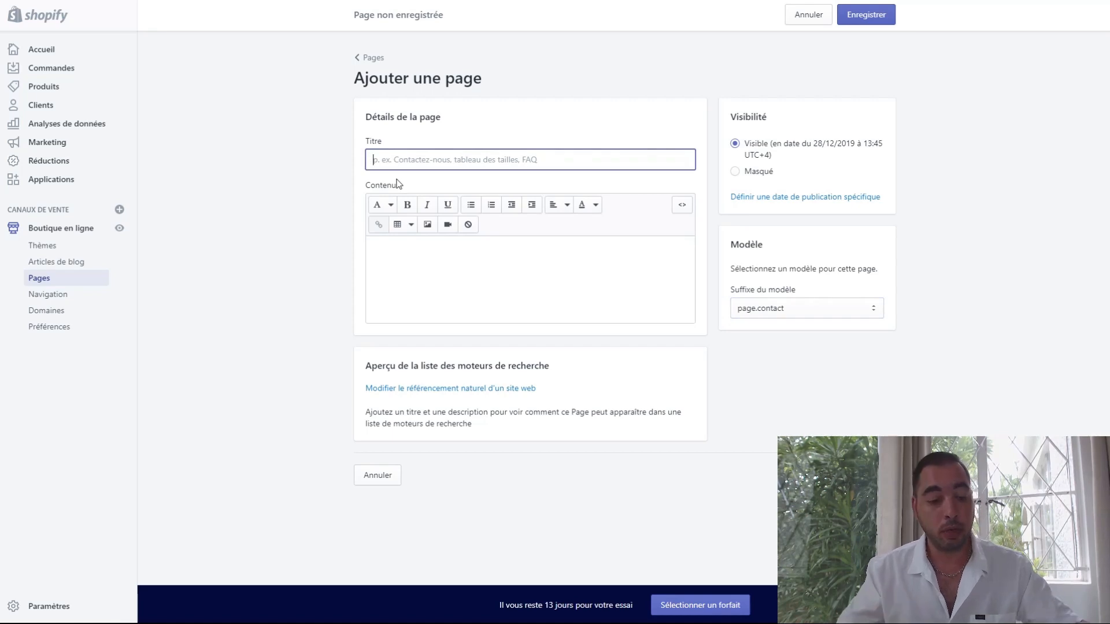
{"action": "type", "text": "Conta"}
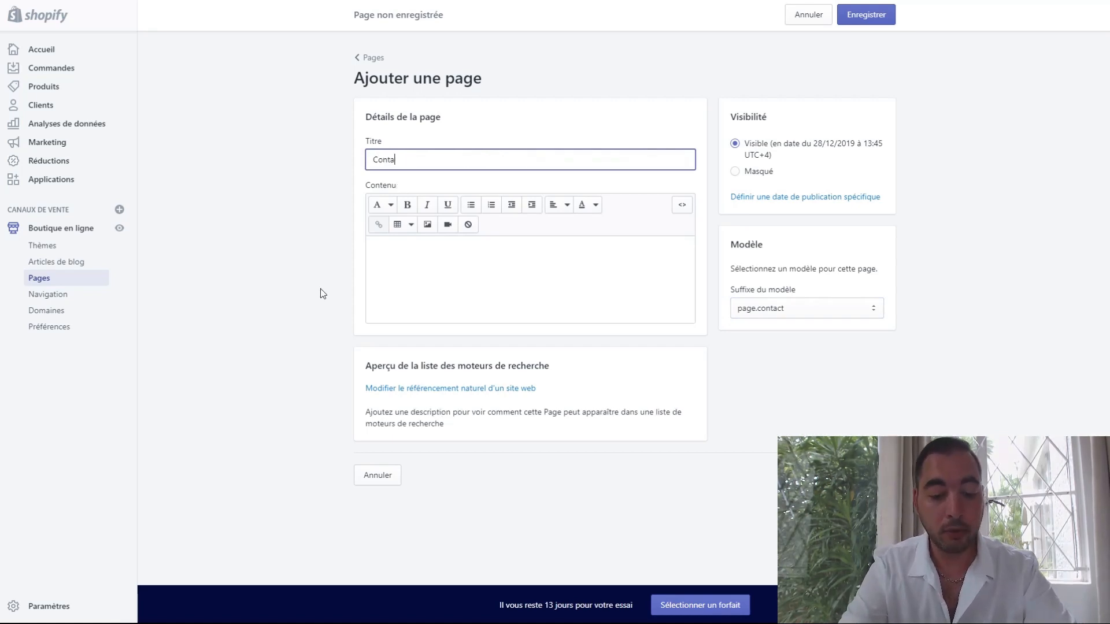
{"action": "type", "text": "ctez-nous"}
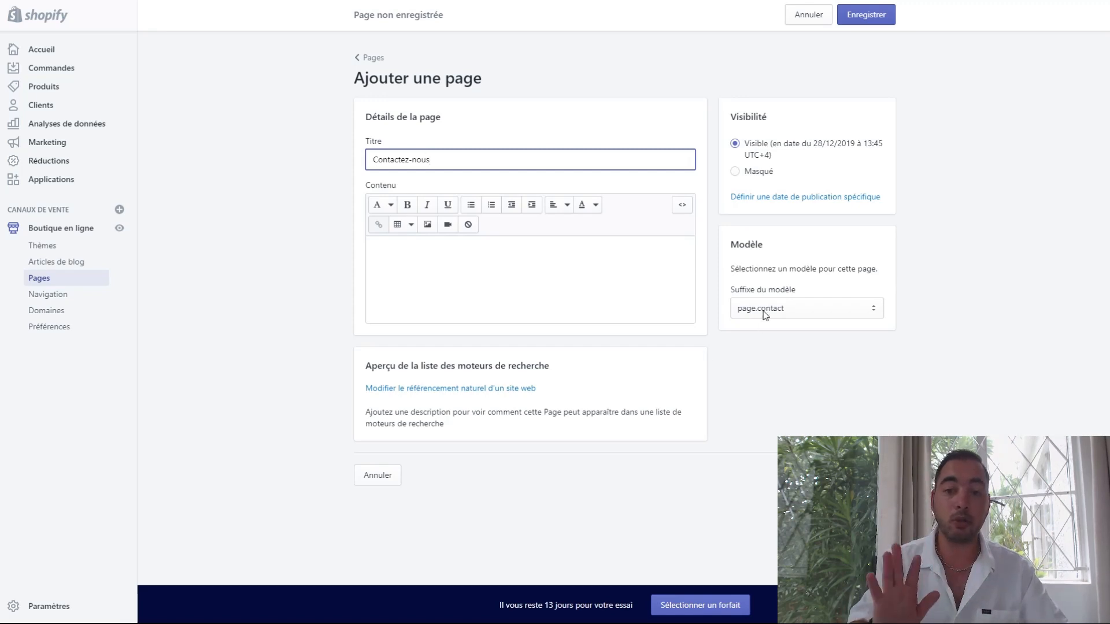
{"action": "key", "text": "Return"}
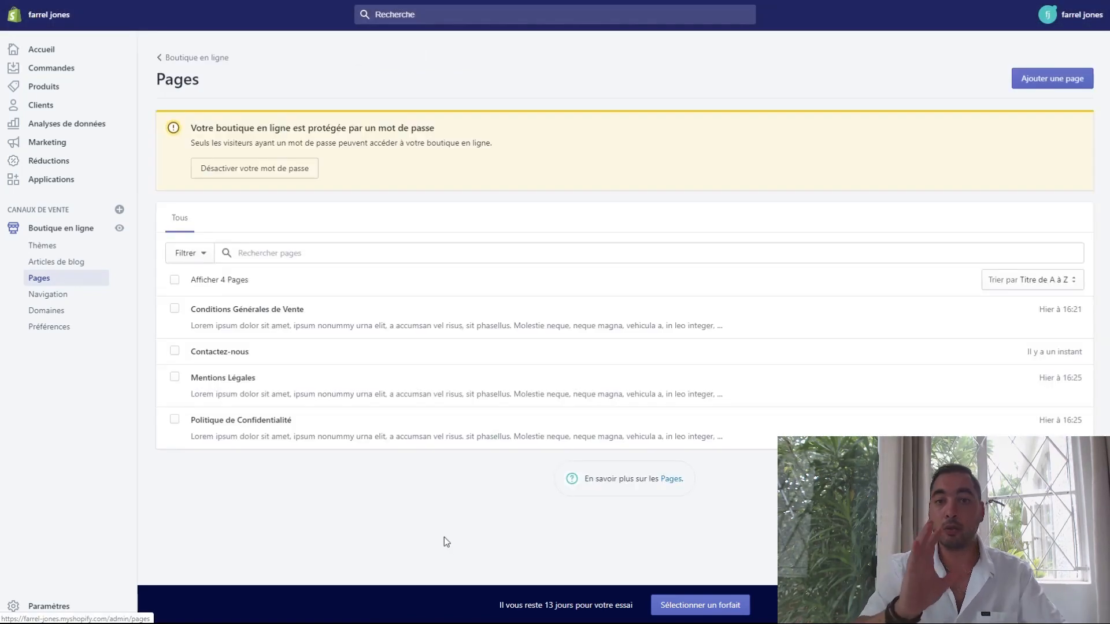
Add an item linking to the "Contactez-nous" page to the footer menu "Menu pied de page", and save the menu.
{"action": "left_click", "coordinate": [59, 300]}
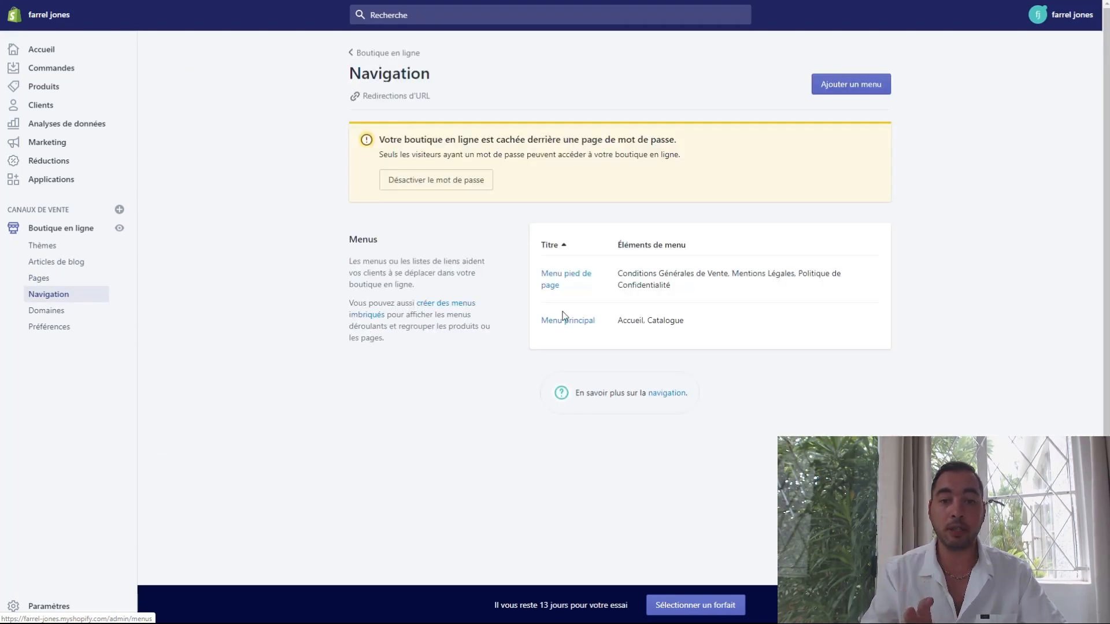
{"action": "left_click", "coordinate": [573, 283]}
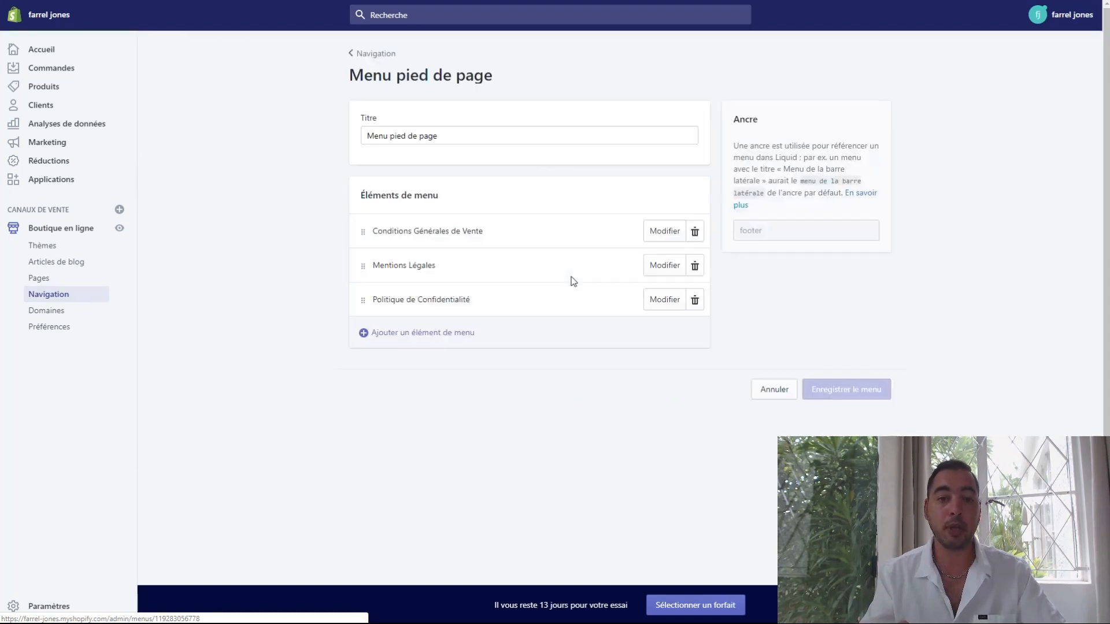
{"action": "left_click", "coordinate": [418, 335]}
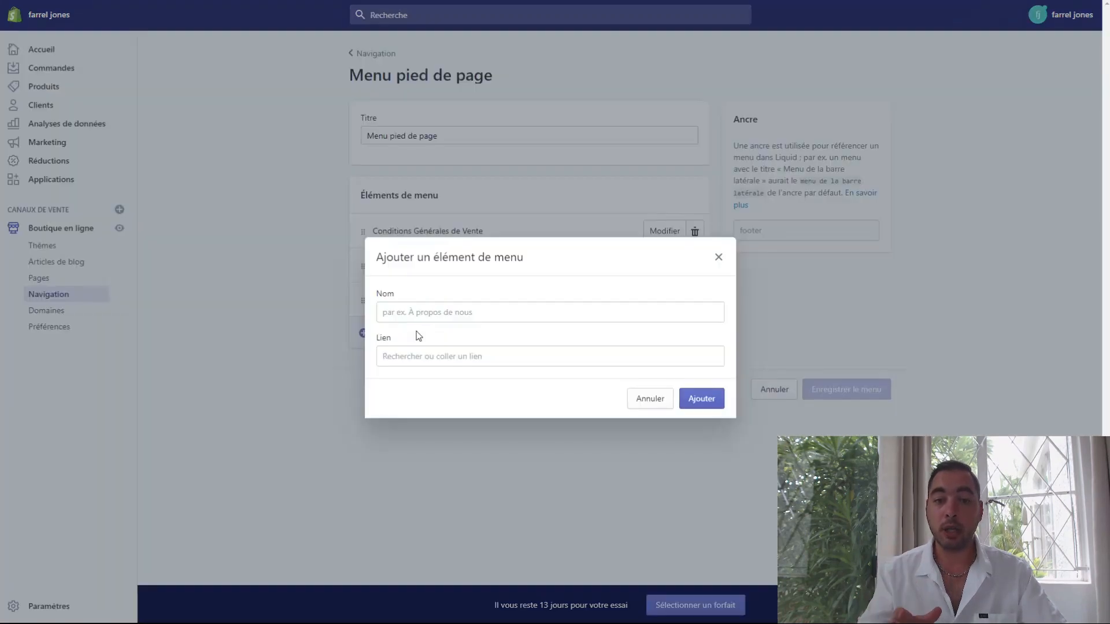
{"action": "left_click", "coordinate": [420, 356]}
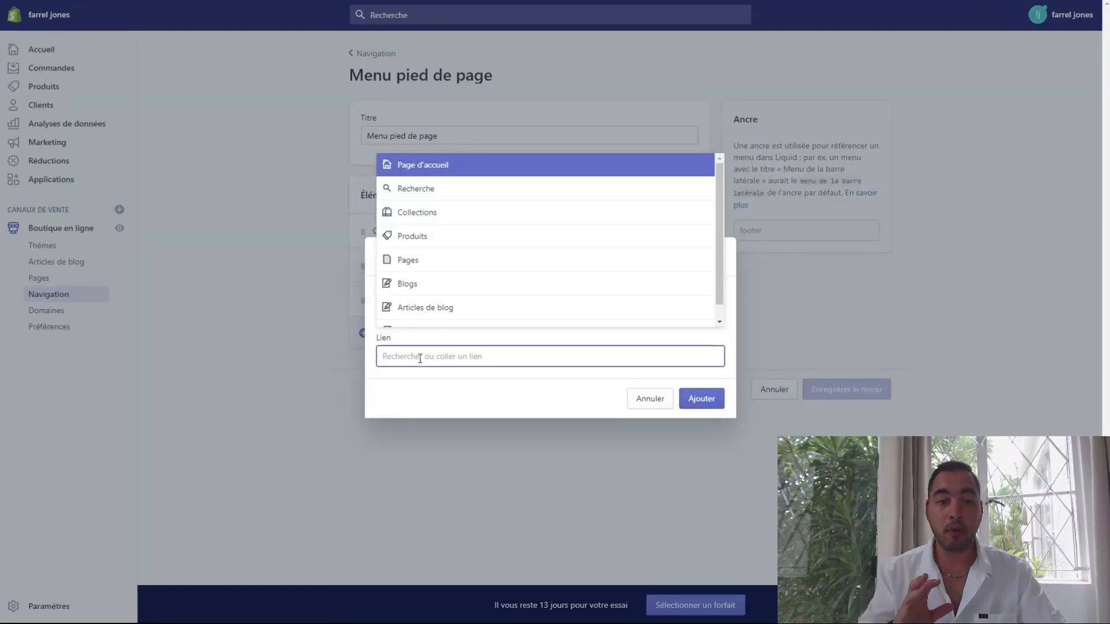
{"action": "left_click", "coordinate": [412, 263]}
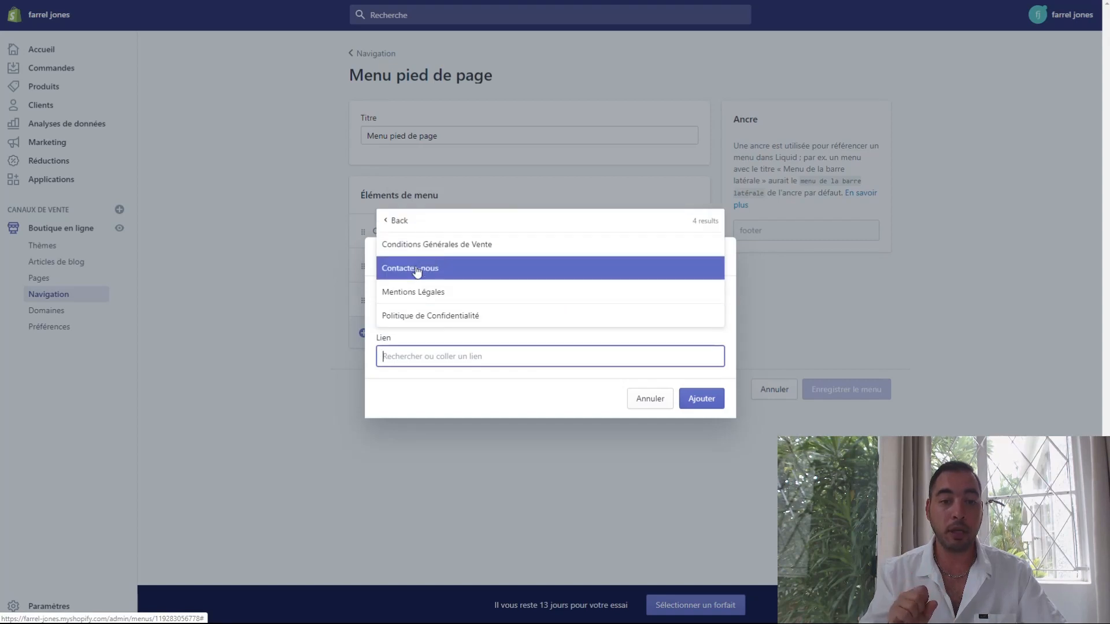
{"action": "left_click", "coordinate": [412, 270]}
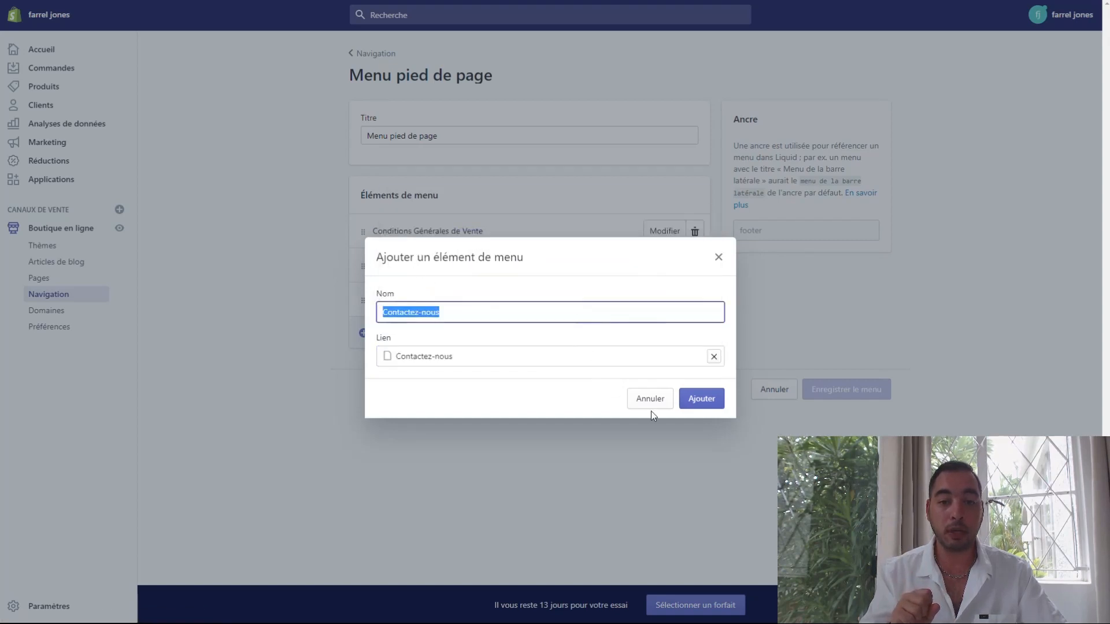
{"action": "left_click", "coordinate": [689, 404]}
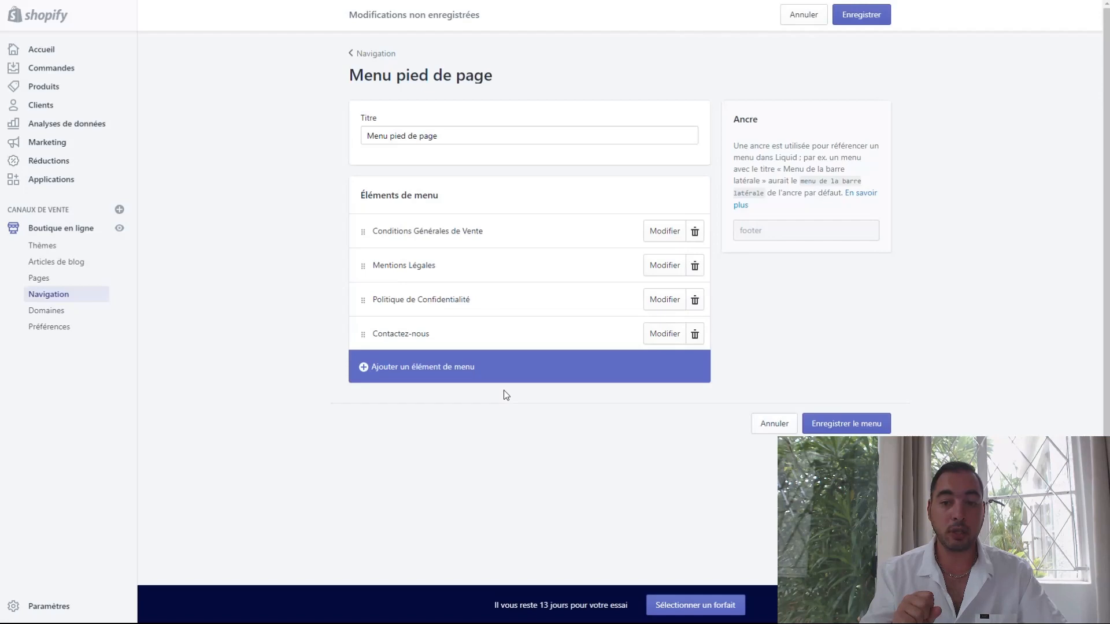
{"action": "left_click", "coordinate": [835, 424]}
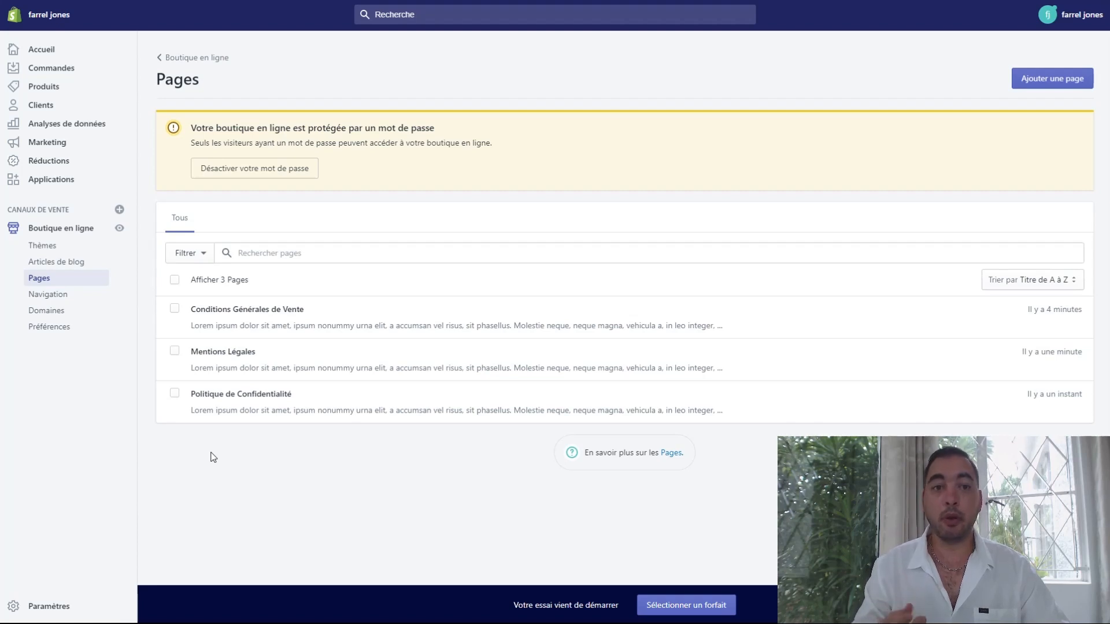
Go to the Shopify App Store from the store's applications and search for "dsers".
{"action": "left_click", "coordinate": [54, 185]}
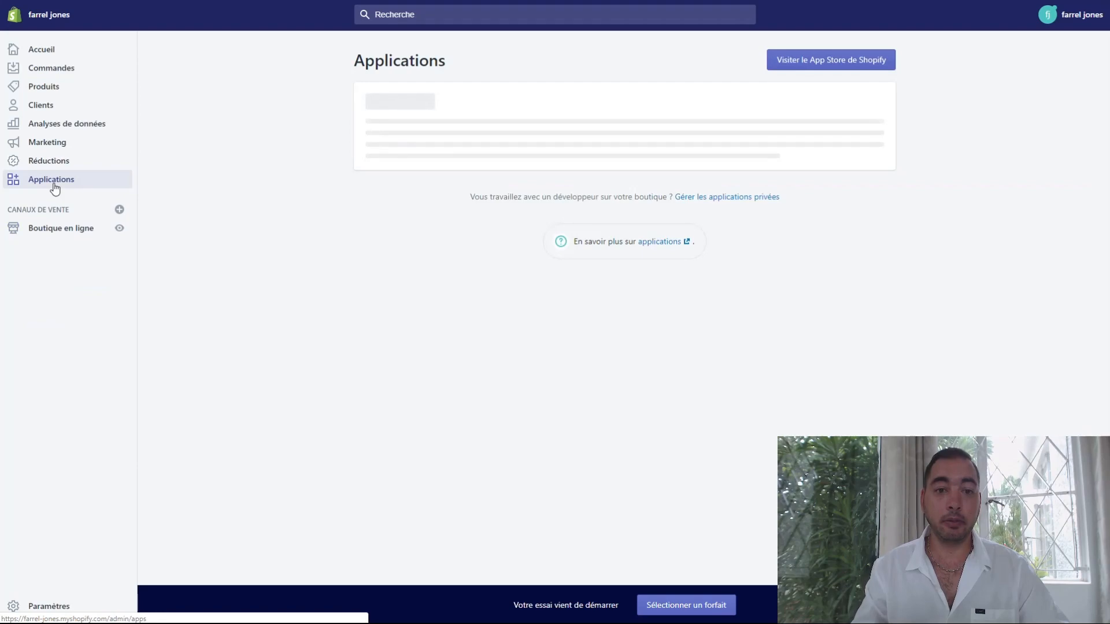
{"action": "left_click", "coordinate": [816, 64]}
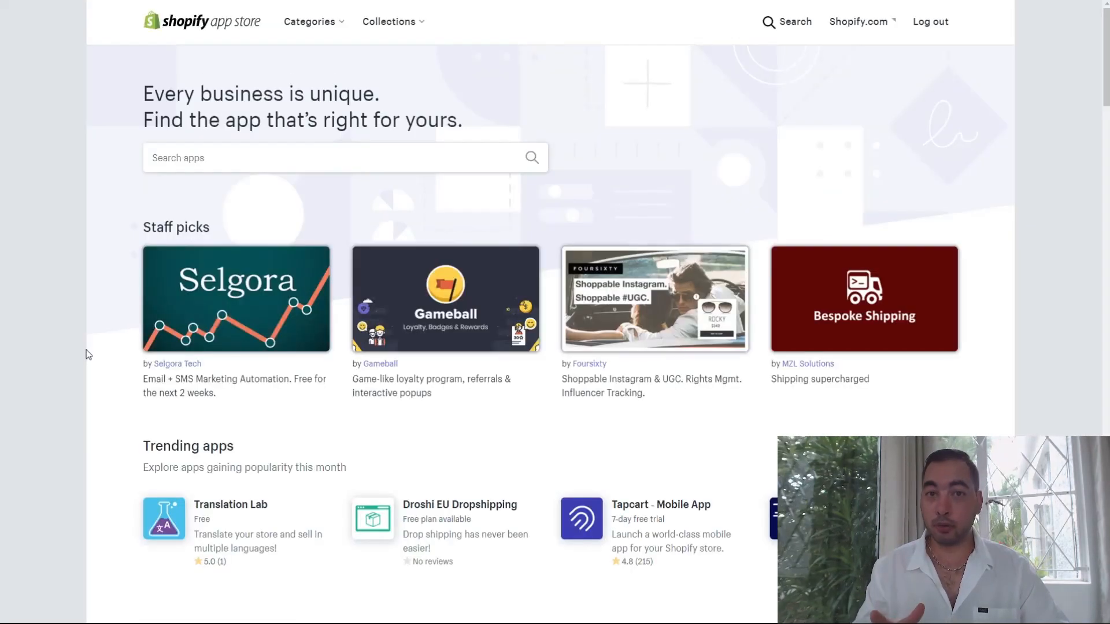
{"action": "left_click", "coordinate": [199, 165]}
{"action": "type", "text": "d"}
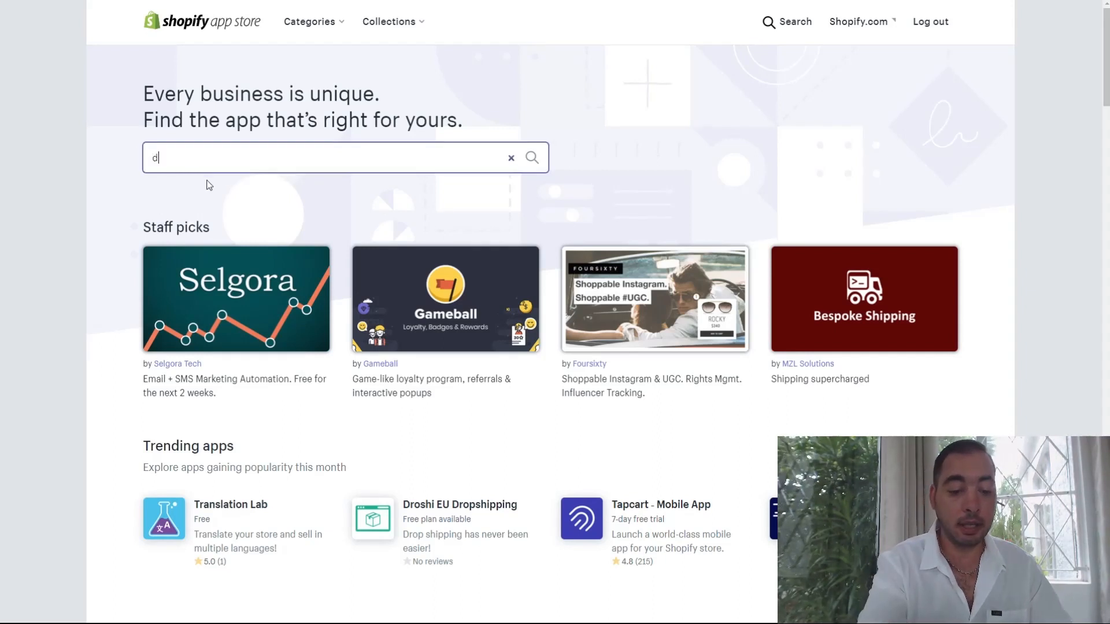
{"action": "type", "text": "sers"}
{"action": "key", "text": "Return"}
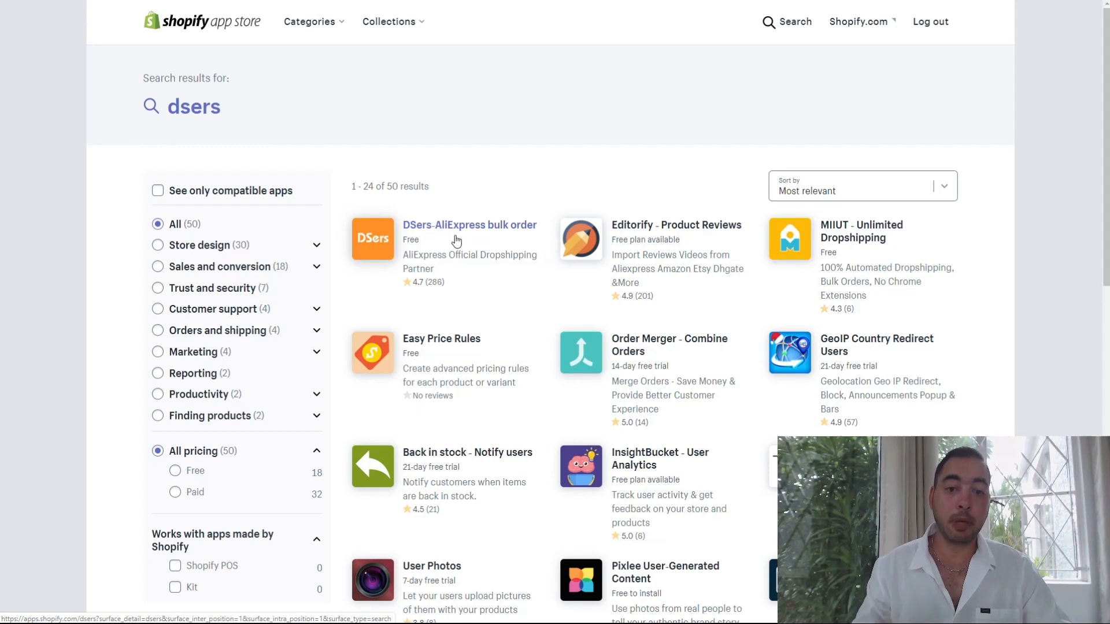
Add the "DSers-AliExpress bulk order" app to the store and approve its installation.
{"action": "left_click", "coordinate": [430, 230]}
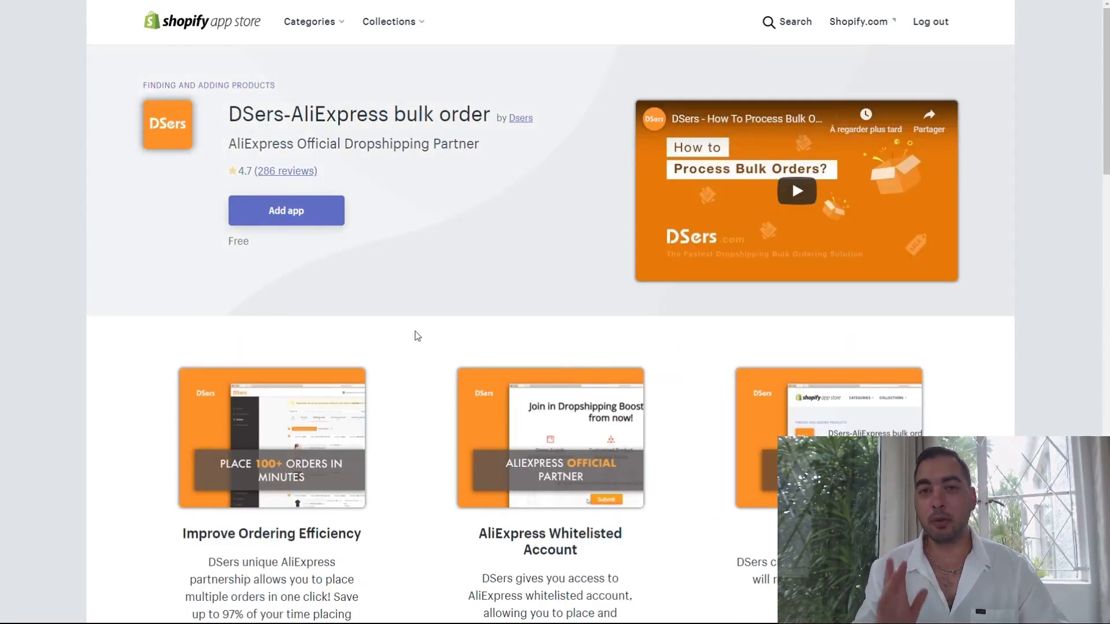
{"action": "left_click", "coordinate": [308, 217]}
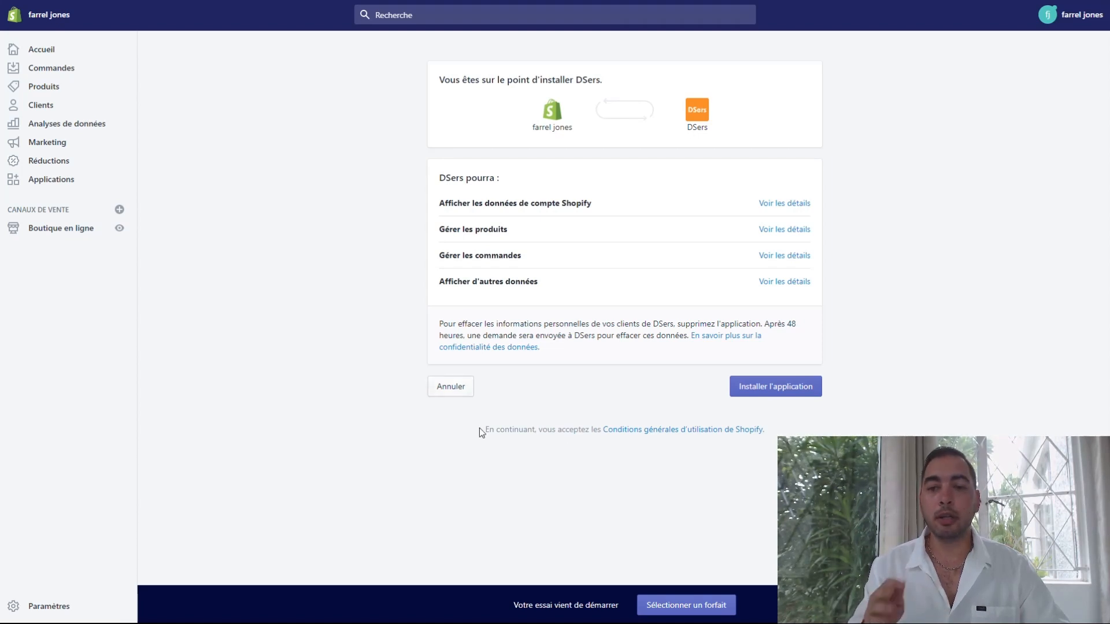
{"action": "left_click", "coordinate": [788, 395]}
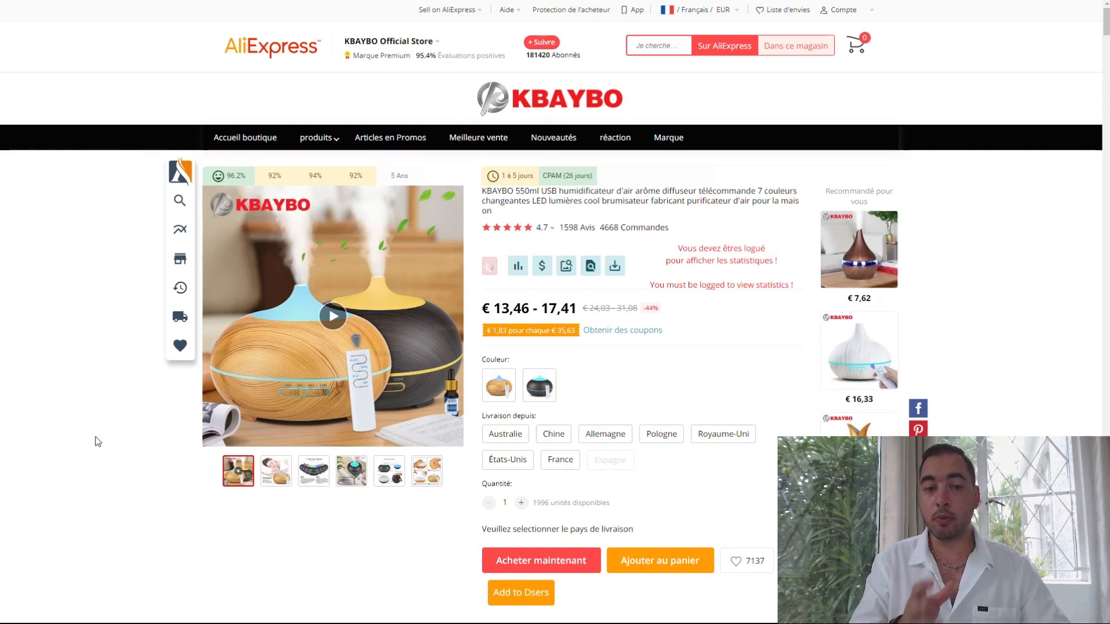
Import the KBAYBO 550ml USB humidifier and aroma diffuser from its AliExpress product page into DSers.
{"action": "scroll", "coordinate": [94, 436], "scroll_direction": "down", "scroll_amount": 1}
{"action": "left_click", "coordinate": [524, 534]}
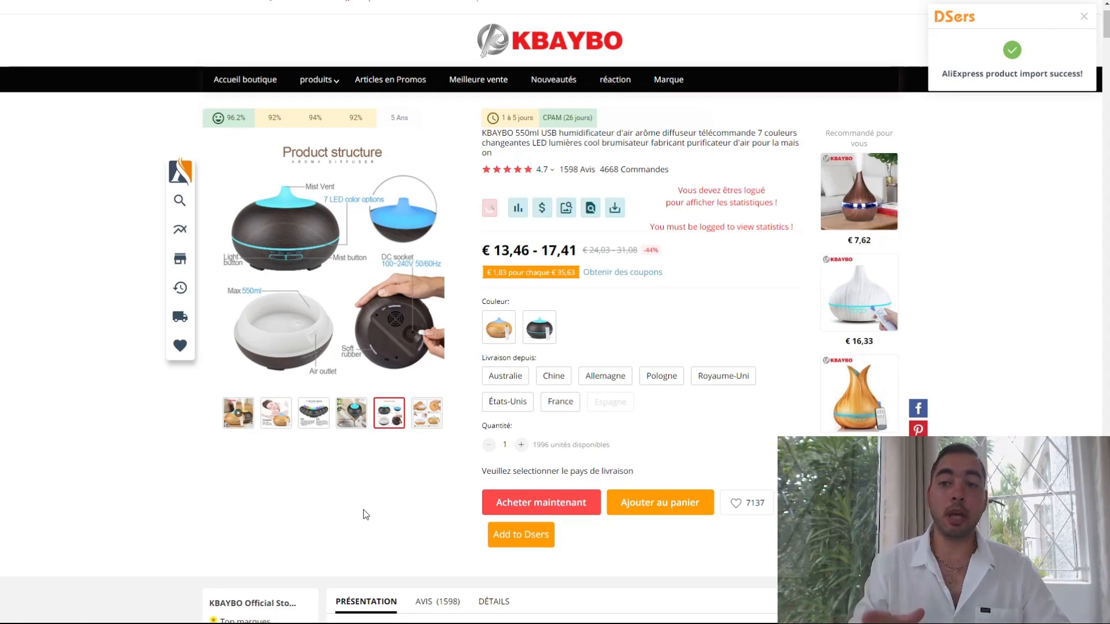
{"action": "scroll", "coordinate": [365, 516], "scroll_direction": "up", "scroll_amount": 1}
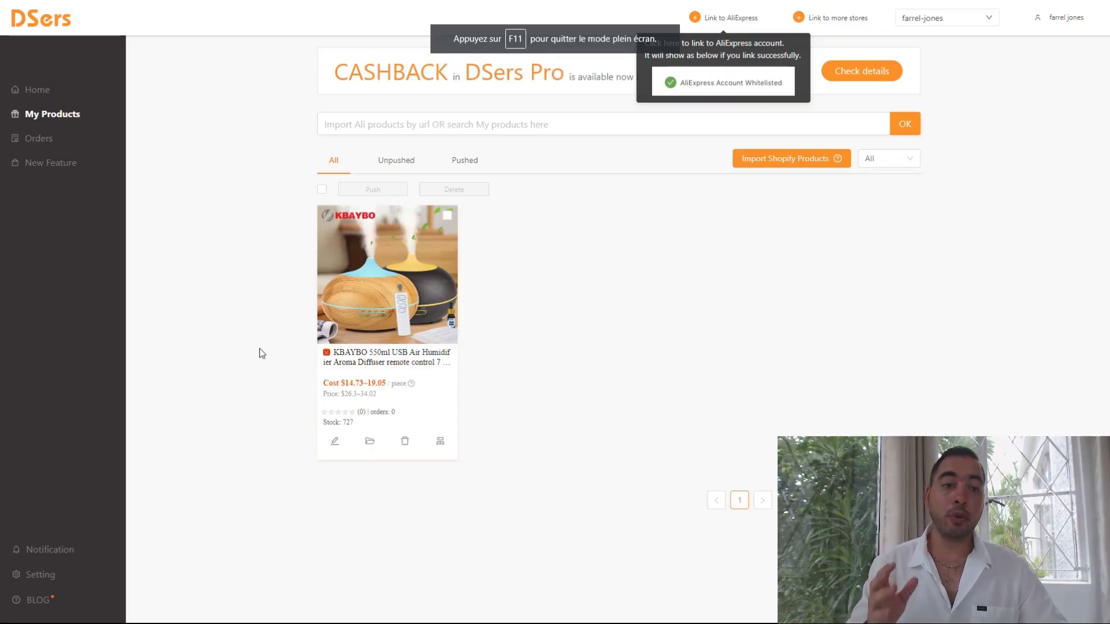
Push the imported KBAYBO humidifier from DSers to the Shopify store without also publishing it to the online store.
{"action": "mouse_move", "coordinate": [366, 279]}
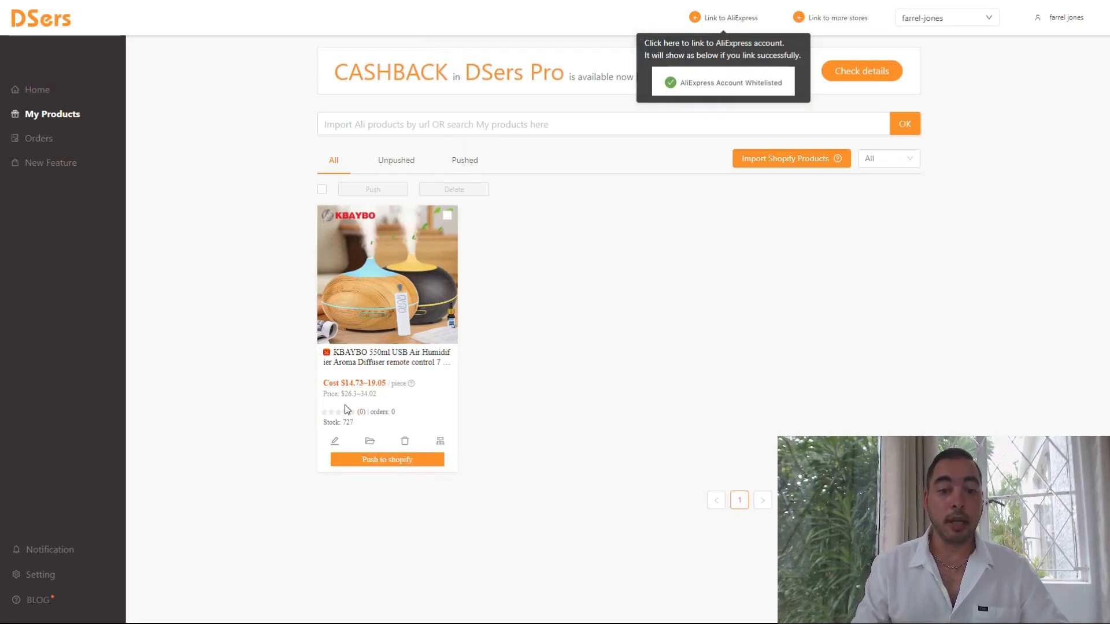
{"action": "mouse_move", "coordinate": [375, 305]}
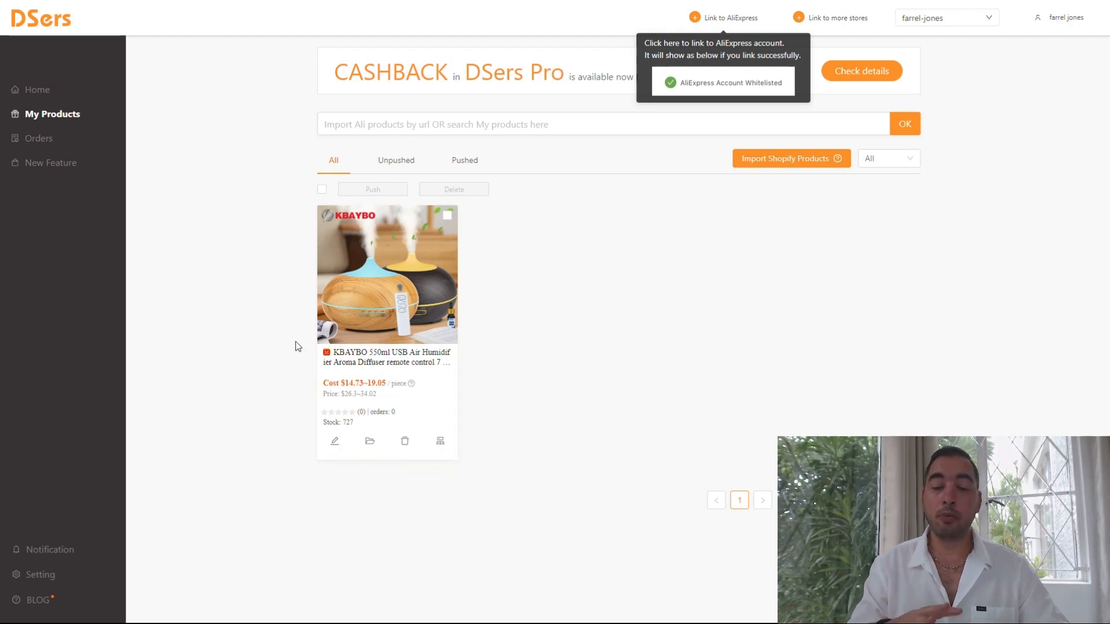
{"action": "mouse_move", "coordinate": [335, 446]}
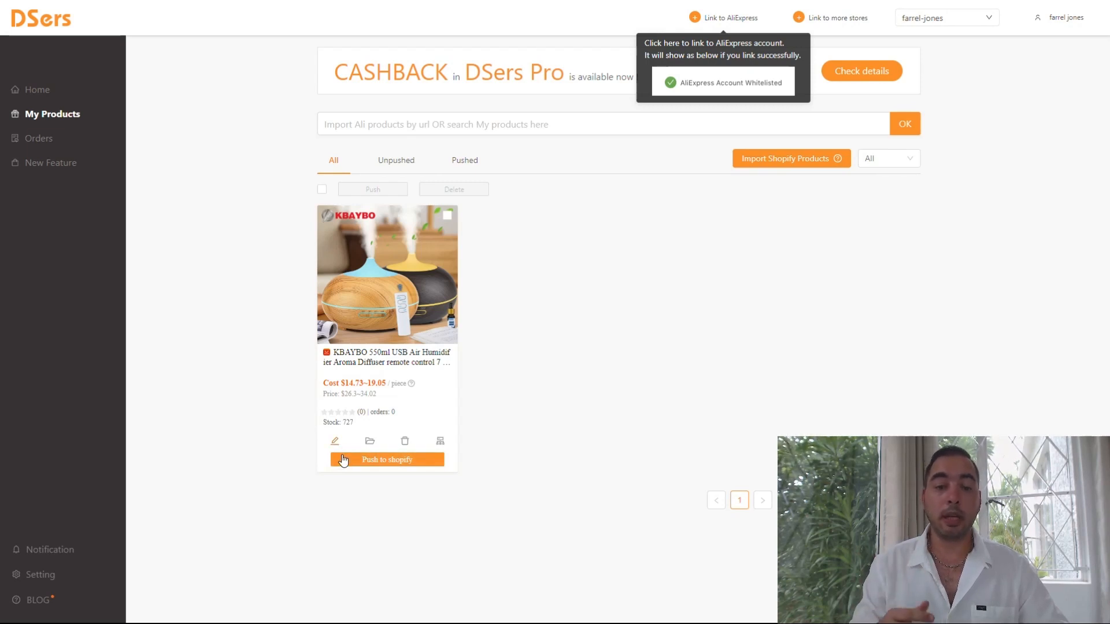
{"action": "left_click", "coordinate": [372, 461]}
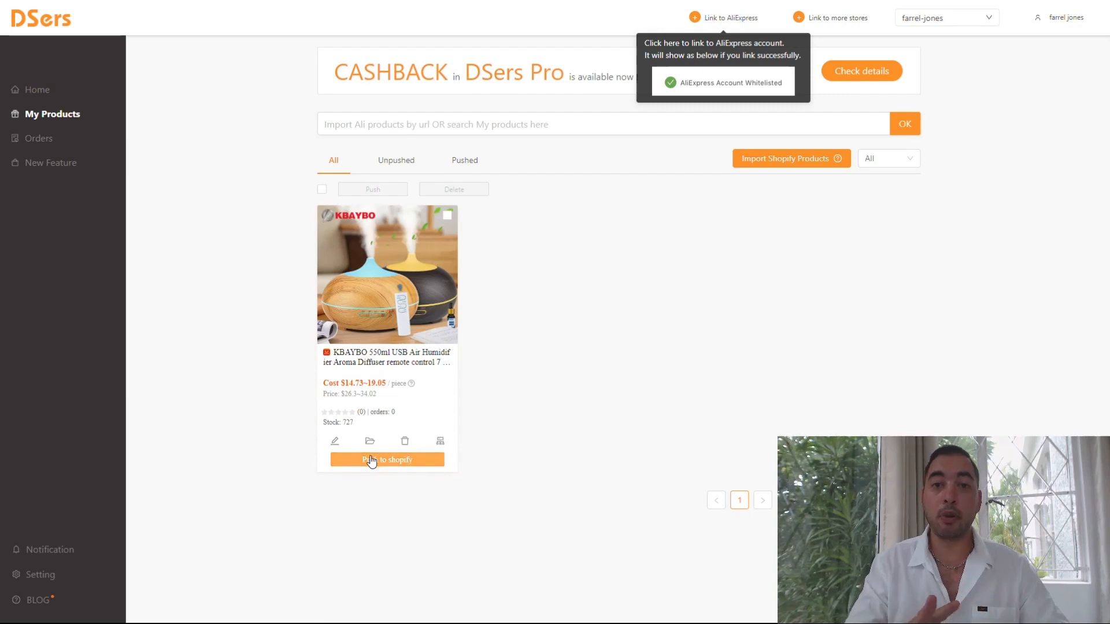
{"action": "left_click", "coordinate": [372, 461]}
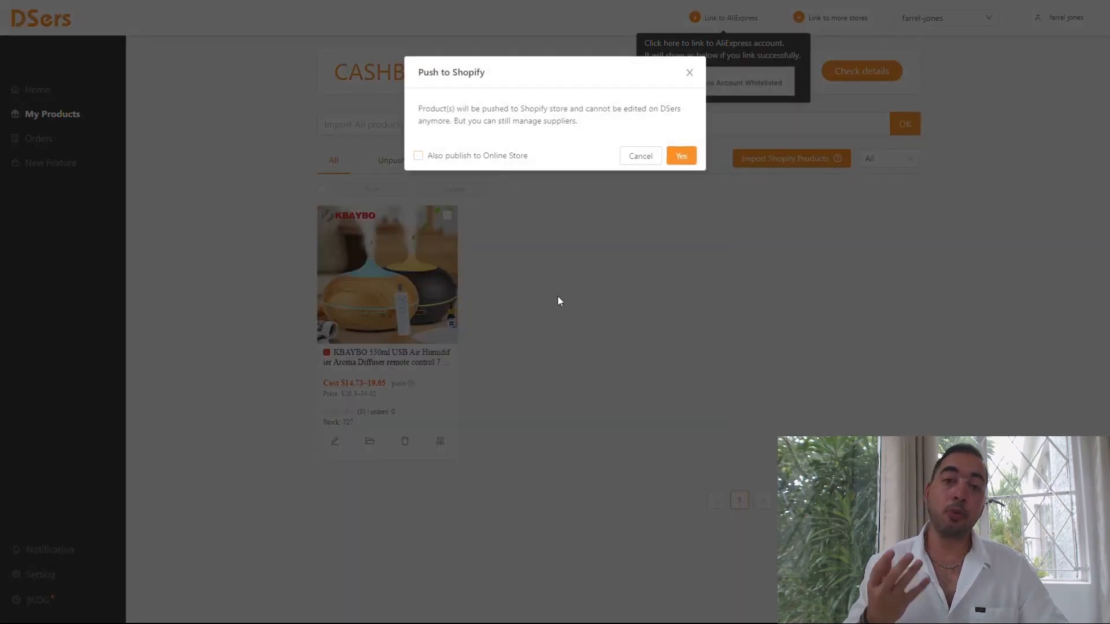
{"action": "left_click", "coordinate": [674, 155]}
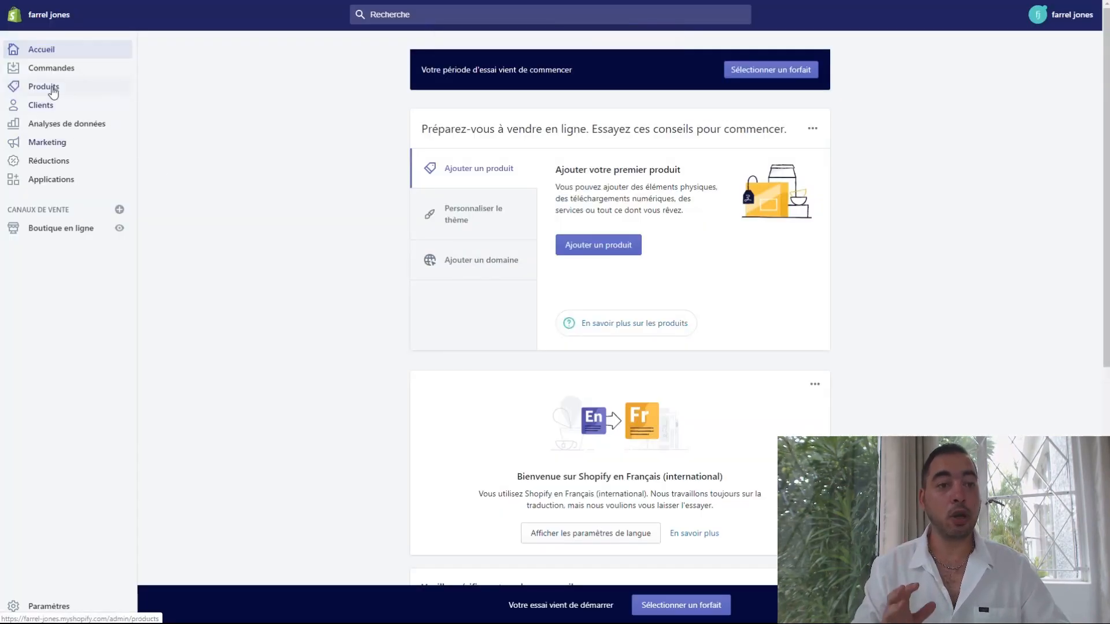
Open the KBAYBO humidifier from the Shopify store's product list and examine its storefront preview, including the full description.
{"action": "left_click", "coordinate": [54, 92]}
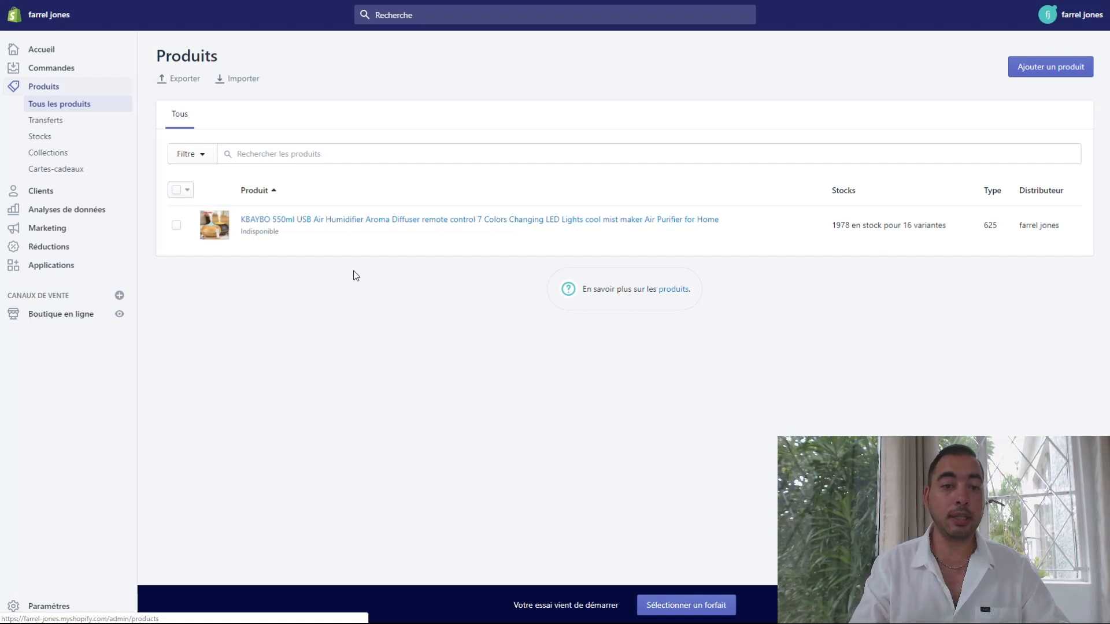
{"action": "left_click", "coordinate": [372, 224]}
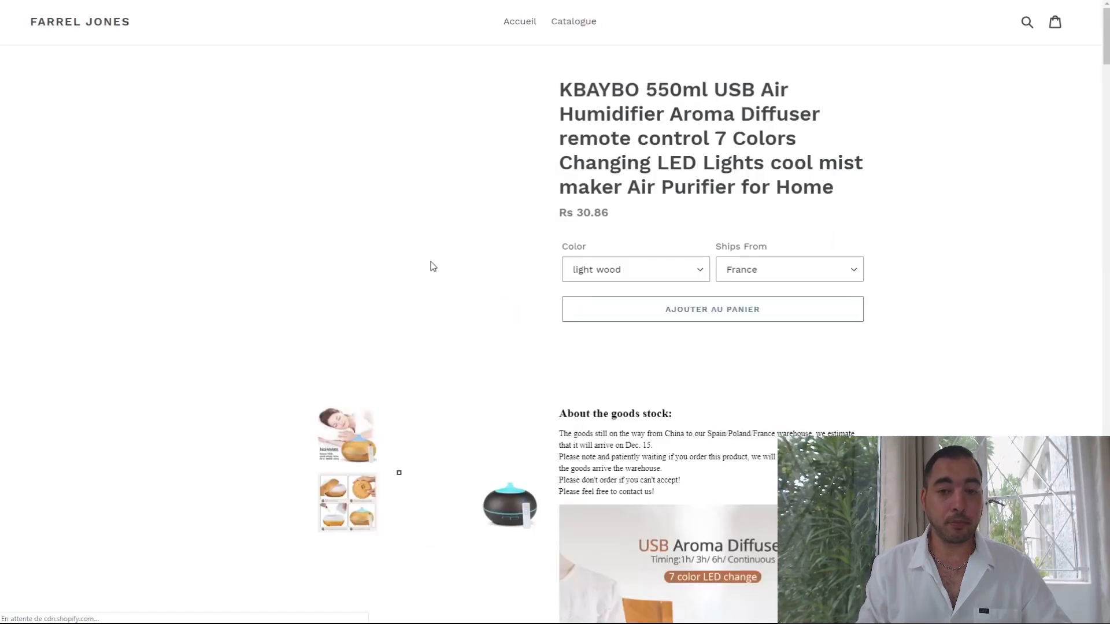
{"action": "scroll", "coordinate": [500, 390], "scroll_direction": "down", "scroll_amount": 3}
{"action": "scroll", "coordinate": [497, 391], "scroll_direction": "down", "scroll_amount": 20}
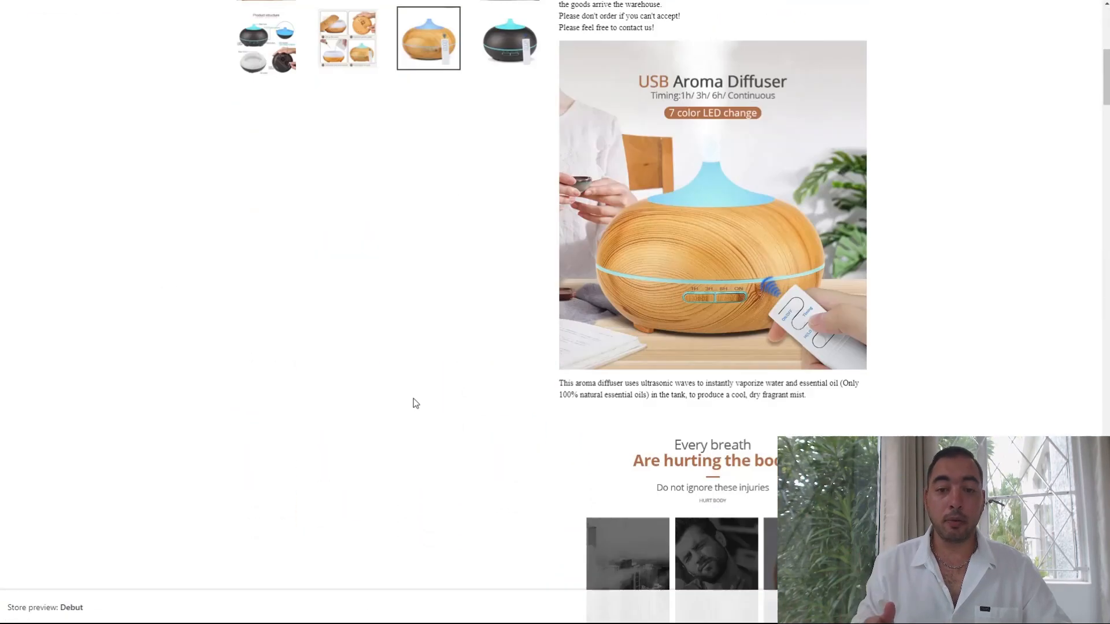
{"action": "scroll", "coordinate": [480, 384], "scroll_direction": "down", "scroll_amount": 15}
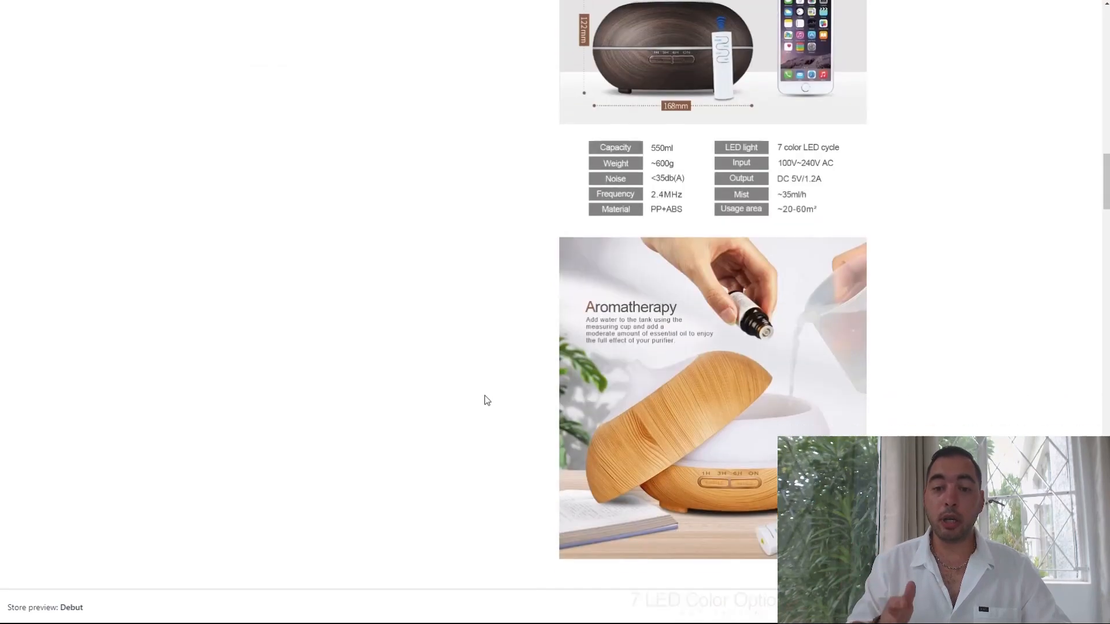
{"action": "scroll", "coordinate": [1013, 283], "scroll_direction": "down", "scroll_amount": 10}
{"action": "left_click_drag", "start_coordinate": [1106, 293], "coordinate": [1106, 35]}
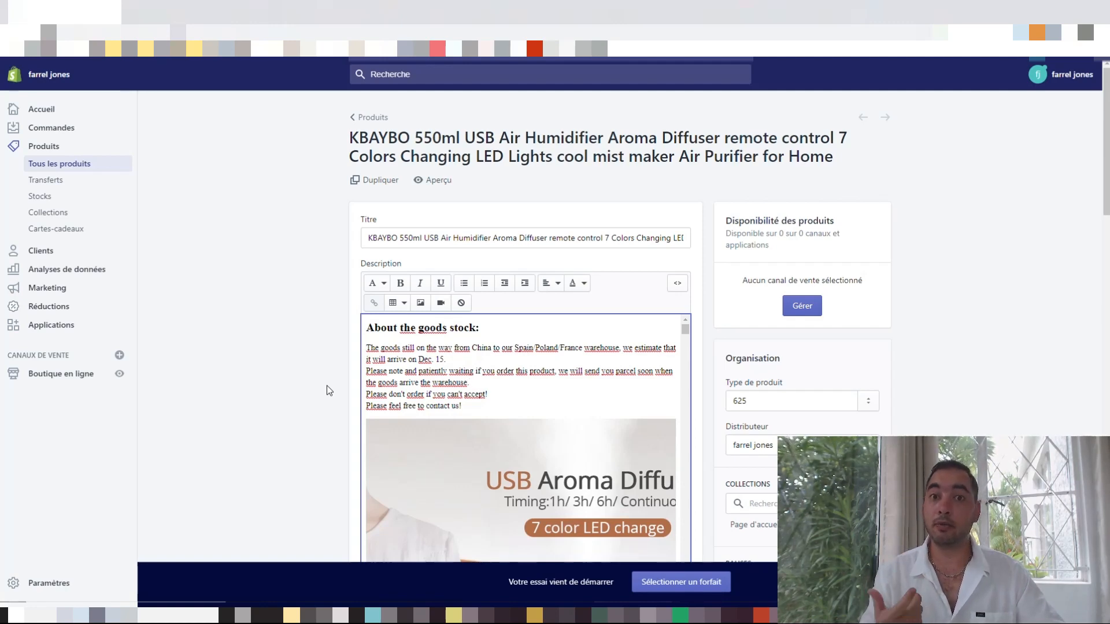
Replace the KBAYBO product's title with "Humidificateur Aroma".
{"action": "left_click", "coordinate": [520, 239]}
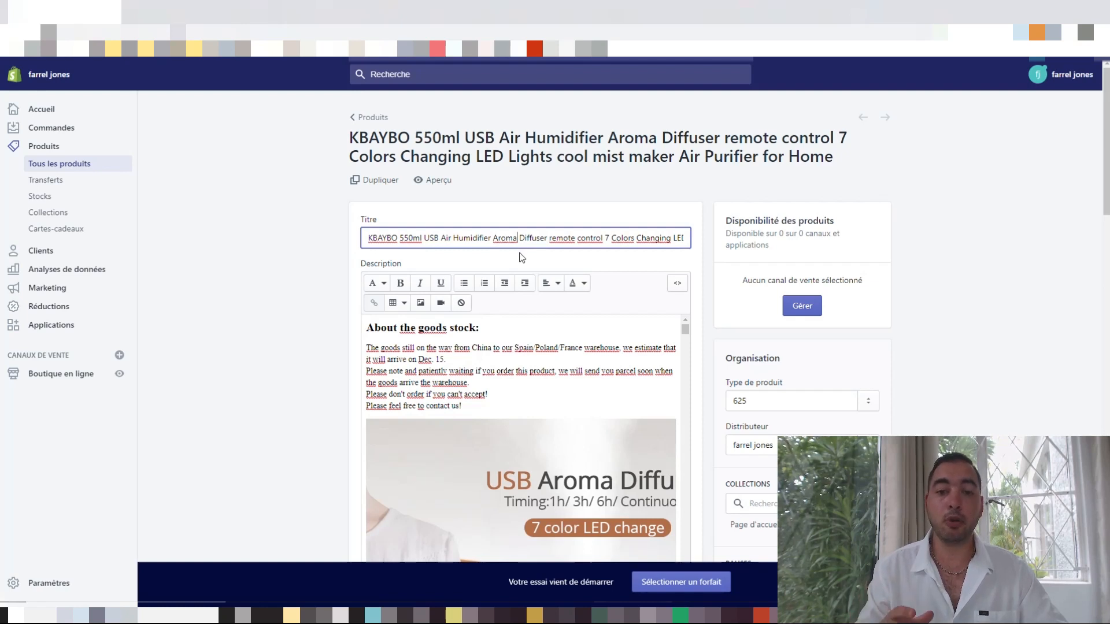
{"action": "left_click", "coordinate": [287, 351]}
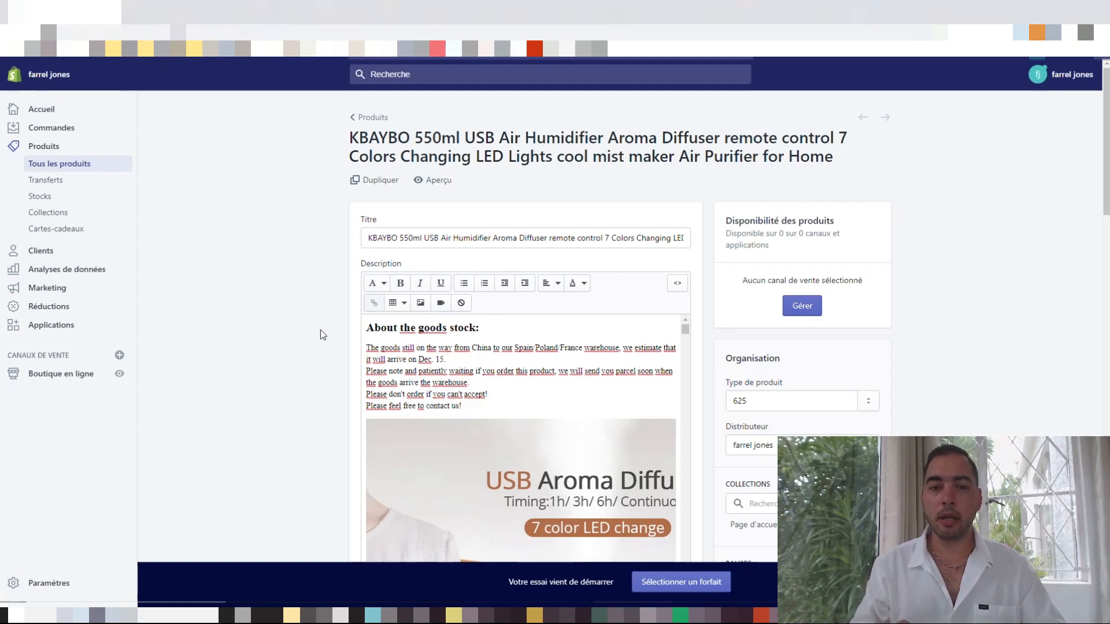
{"action": "triple_click", "coordinate": [420, 232]}
{"action": "type", "text": "Humidific"}
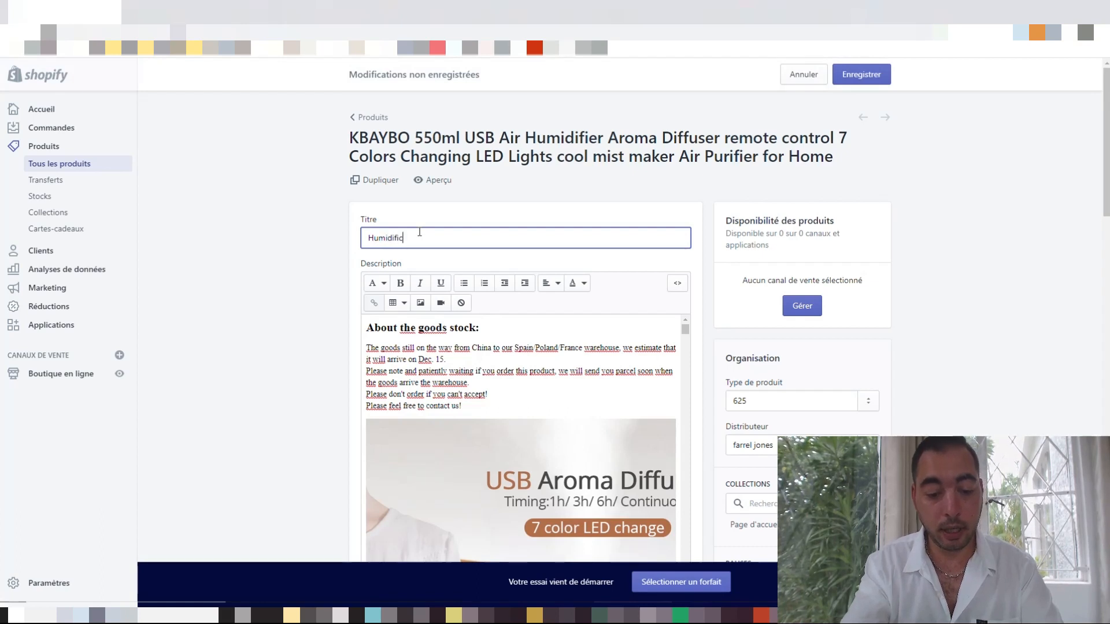
{"action": "type", "text": "ateur Aroma"}
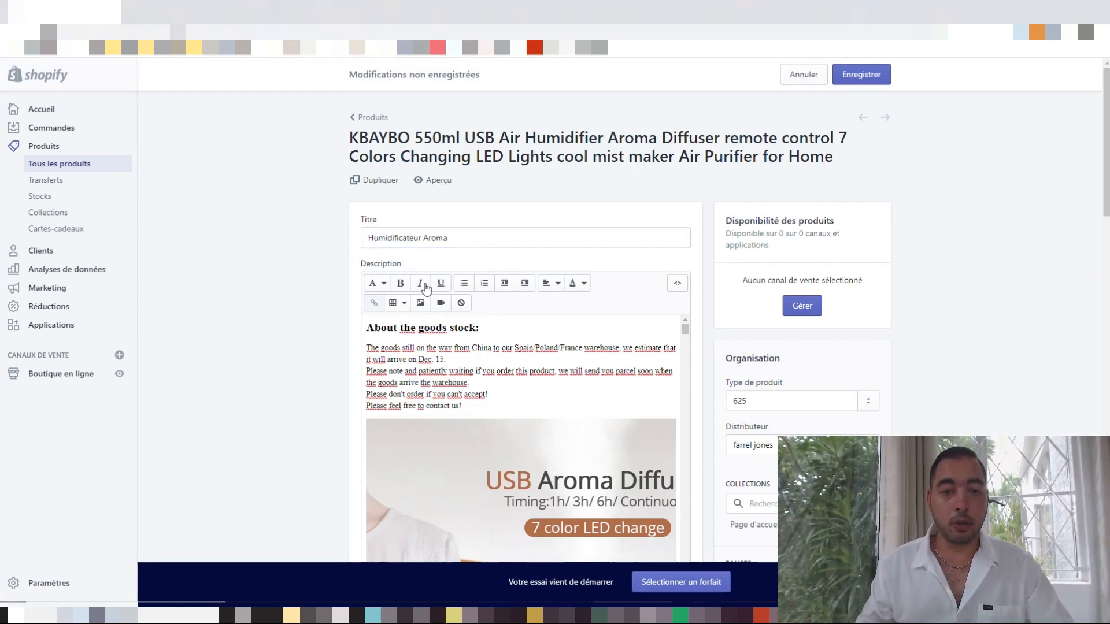
Replace the product's URL handle in the search engine listing with the copied title "Humidificateur Aroma", and save the product.
{"action": "key", "text": "ctrl+a"}
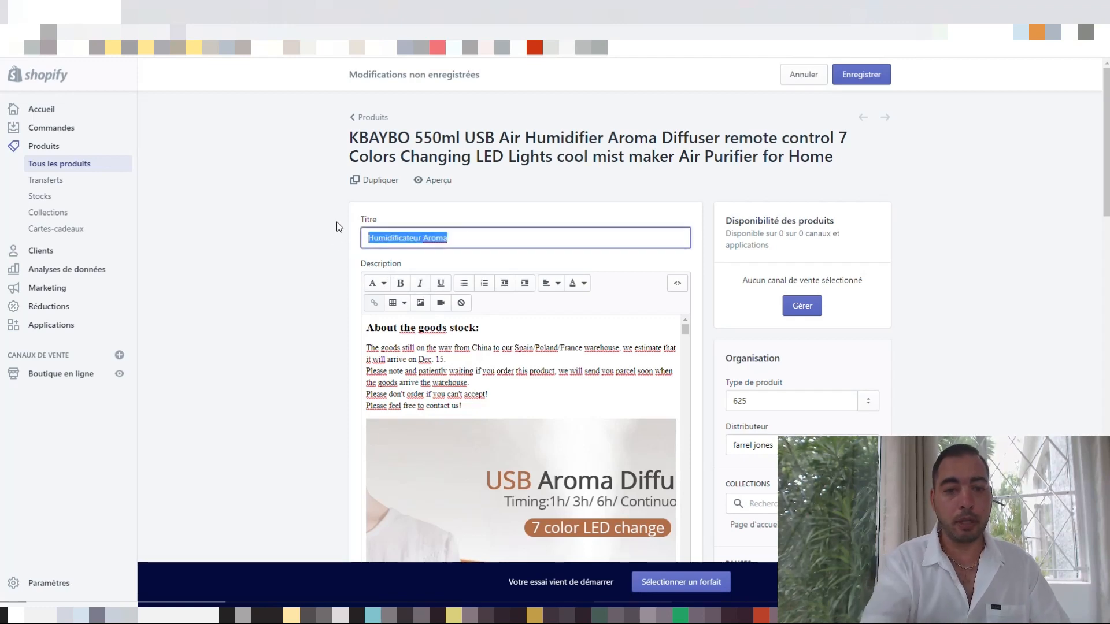
{"action": "scroll", "coordinate": [370, 321], "scroll_direction": "down", "scroll_amount": 12}
{"action": "scroll", "coordinate": [559, 398], "scroll_direction": "down", "scroll_amount": 10}
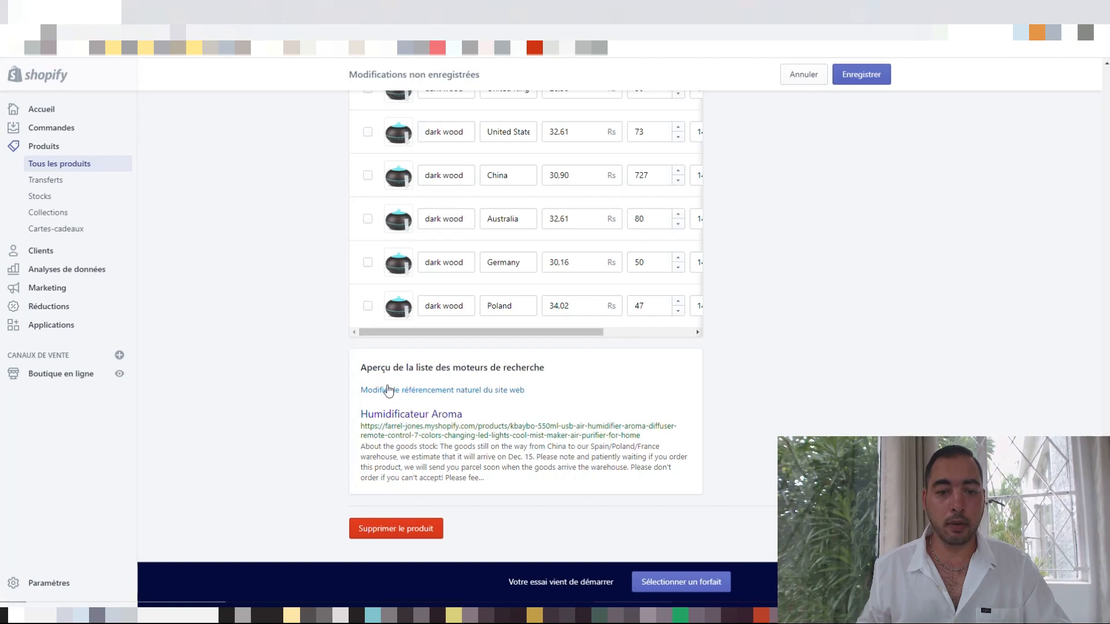
{"action": "left_click", "coordinate": [396, 391]}
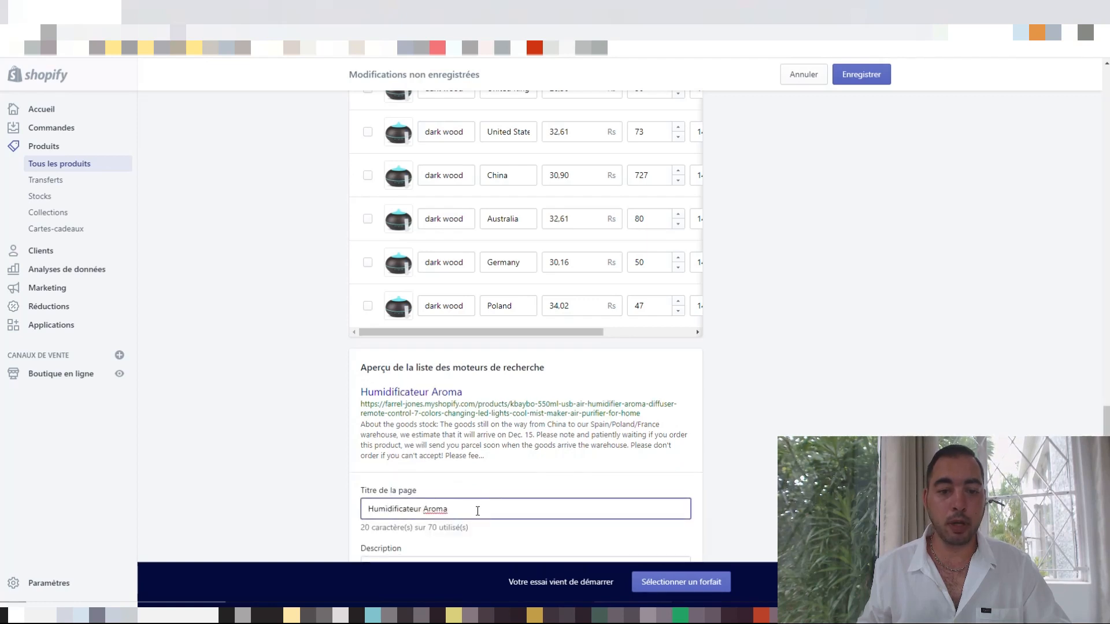
{"action": "left_click_drag", "start_coordinate": [477, 511], "coordinate": [312, 512]}
{"action": "key", "text": "ctrl+c"}
{"action": "scroll", "coordinate": [397, 308], "scroll_direction": "down", "scroll_amount": 3}
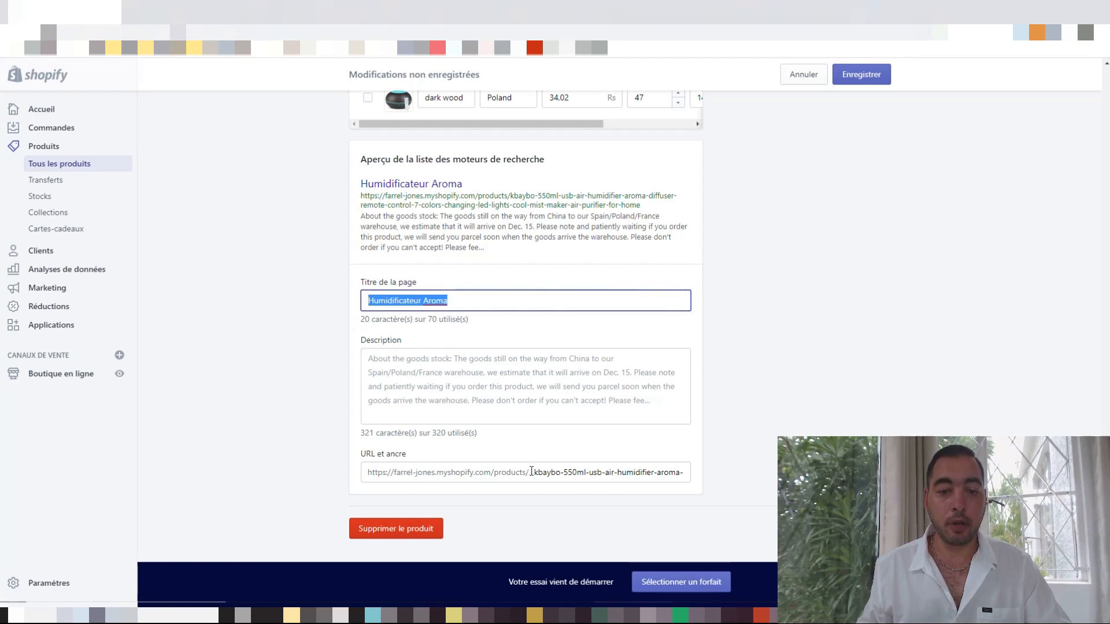
{"action": "left_click_drag", "start_coordinate": [536, 472], "coordinate": [707, 476]}
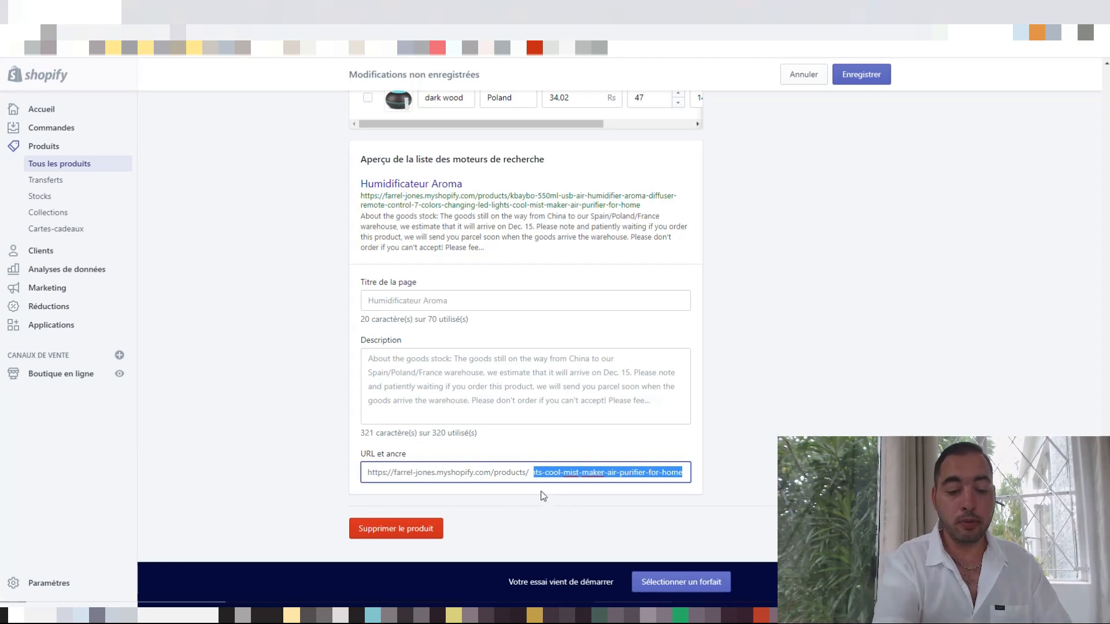
{"action": "key", "text": "ctrl+v"}
{"action": "scroll", "coordinate": [699, 468], "scroll_direction": "down", "scroll_amount": 1}
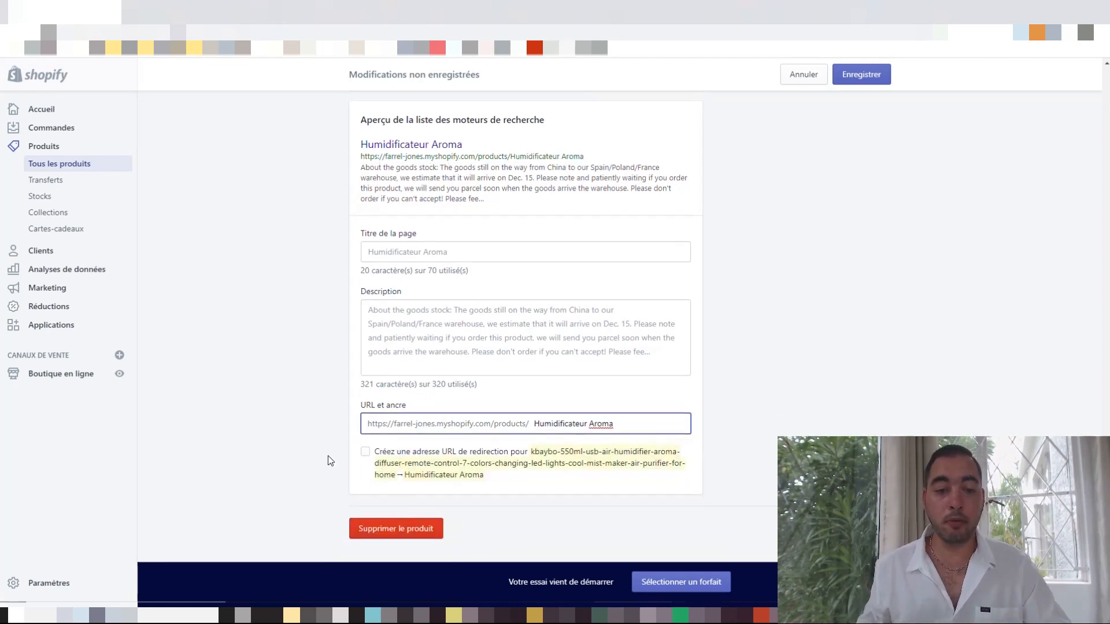
{"action": "left_click", "coordinate": [862, 74]}
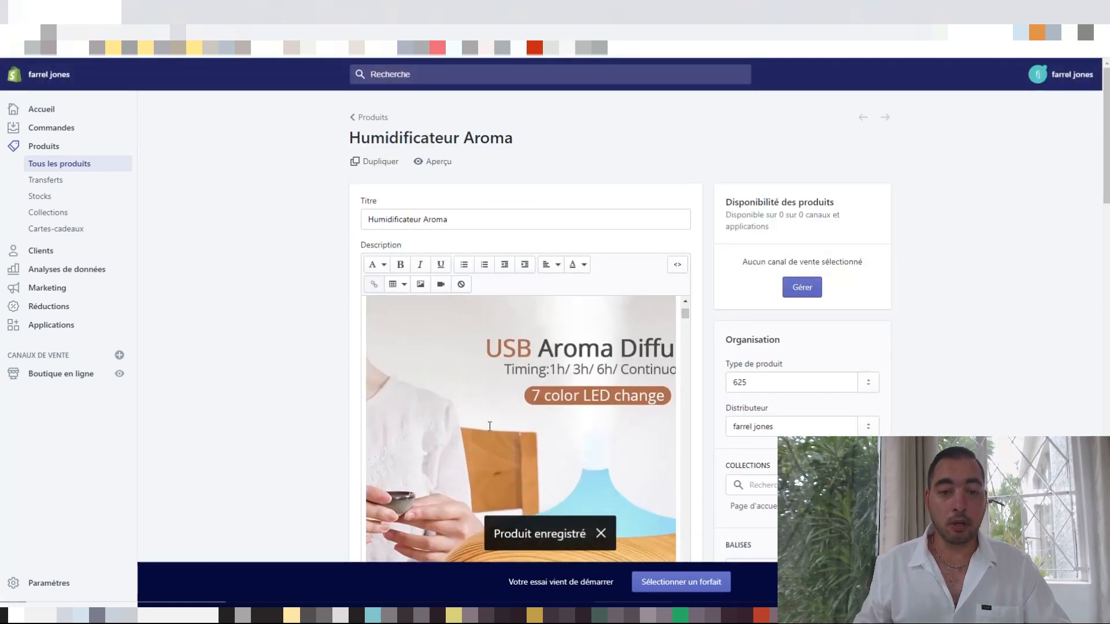
Delete the imported text and images from the product description, starting at the "About the goods stock:" heading.
{"action": "left_click_drag", "start_coordinate": [368, 308], "coordinate": [463, 344]}
{"action": "scroll", "coordinate": [473, 408], "scroll_direction": "down", "scroll_amount": 2}
{"action": "scroll", "coordinate": [472, 407], "scroll_direction": "down", "scroll_amount": 3}
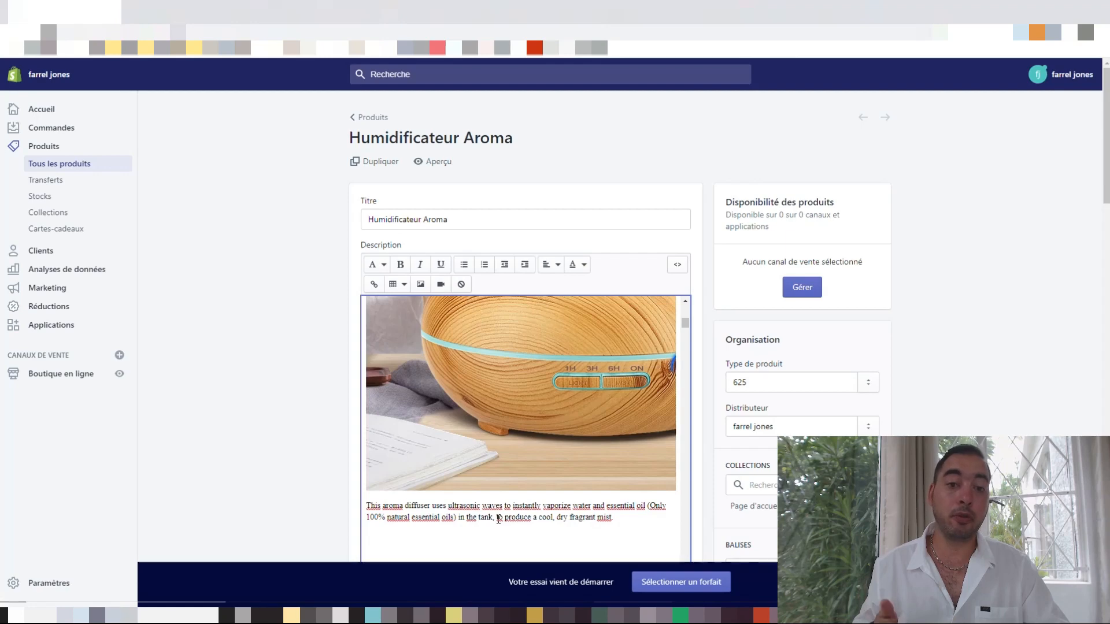
{"action": "scroll", "coordinate": [498, 519], "scroll_direction": "up", "scroll_amount": 5}
{"action": "left_click", "coordinate": [374, 310]}
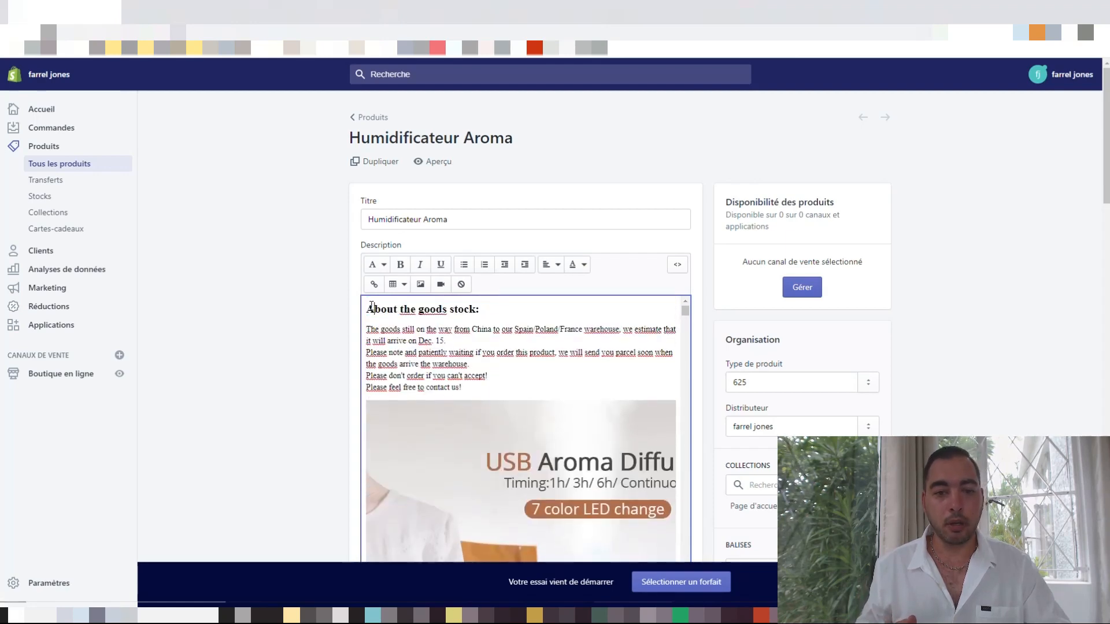
{"action": "left_click_drag", "start_coordinate": [368, 308], "coordinate": [456, 612]}
{"action": "scroll", "coordinate": [582, 236], "scroll_direction": "down", "scroll_amount": 10}
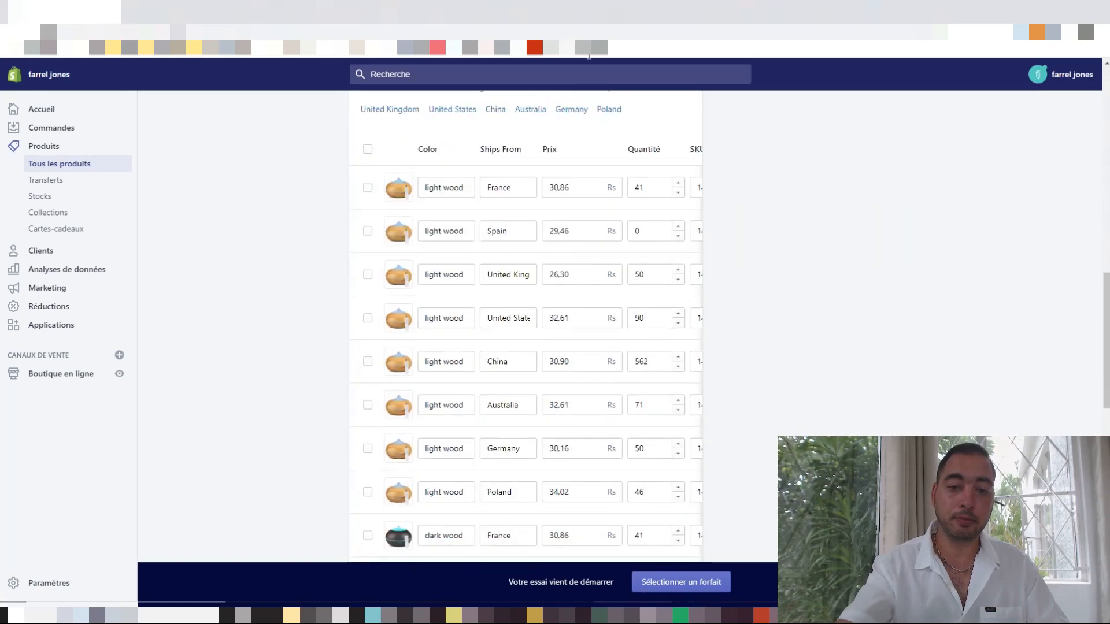
{"action": "scroll", "coordinate": [582, 235], "scroll_direction": "up", "scroll_amount": 9}
{"action": "scroll", "coordinate": [583, 239], "scroll_direction": "down", "scroll_amount": 4}
{"action": "key", "text": "BackSpace"}
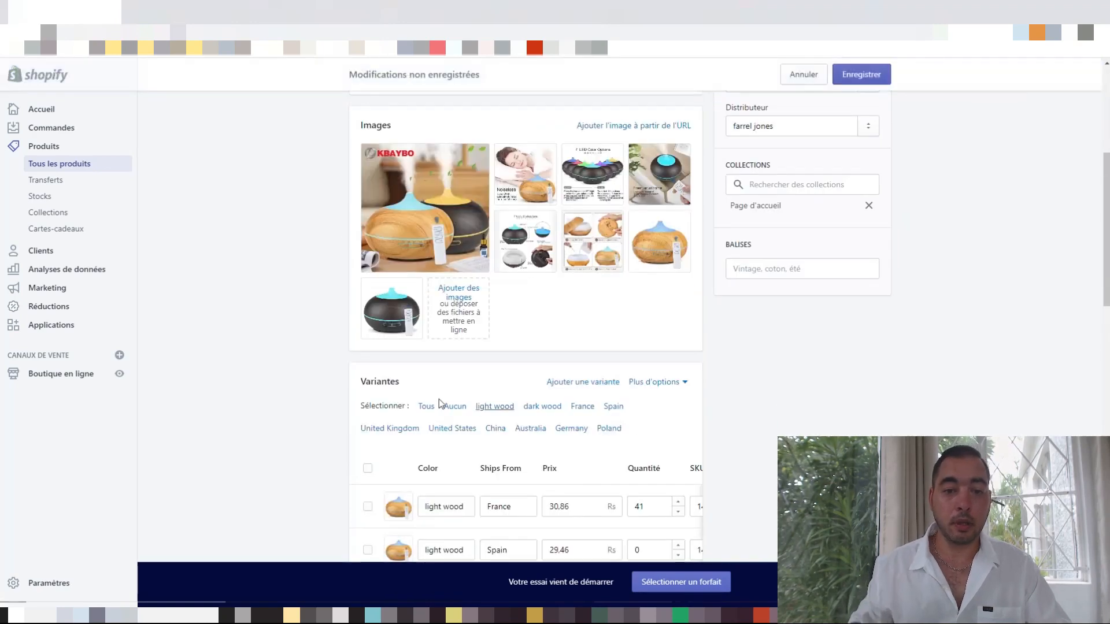
Clear all remaining HTML code from the product description and return to the visual editor.
{"action": "scroll", "coordinate": [466, 416], "scroll_direction": "up", "scroll_amount": 5}
{"action": "left_click", "coordinate": [677, 267]}
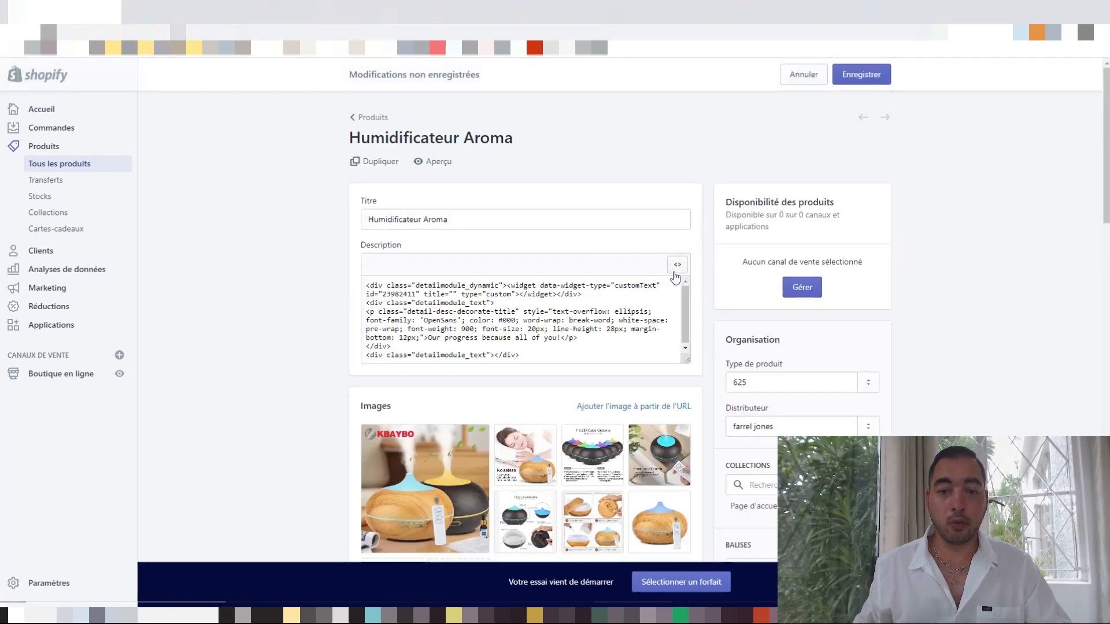
{"action": "left_click", "coordinate": [676, 267]}
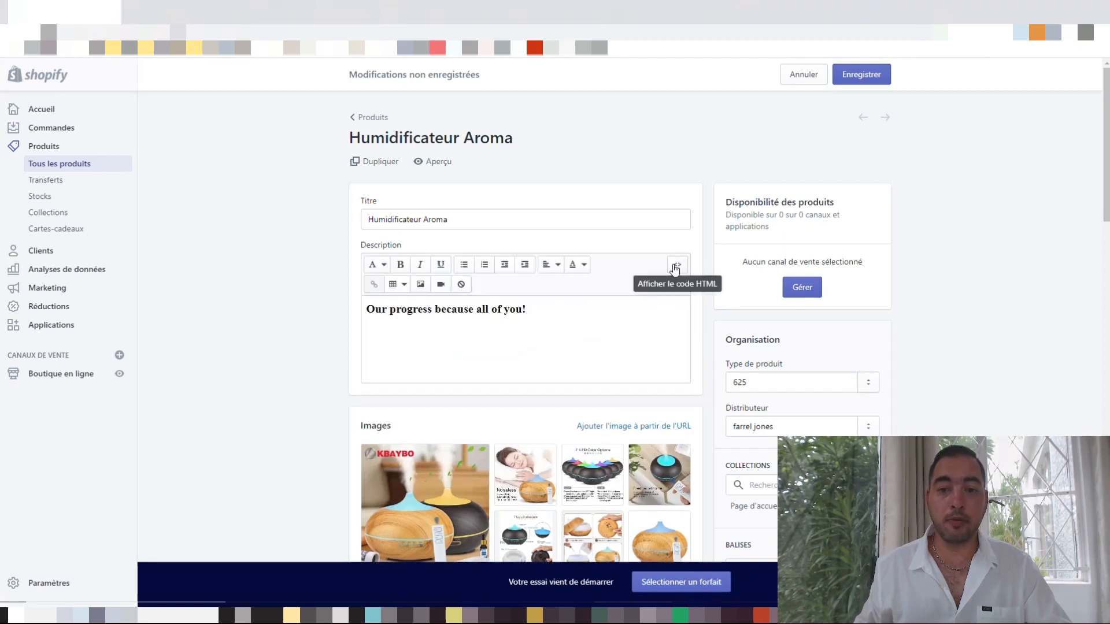
{"action": "left_click", "coordinate": [678, 265]}
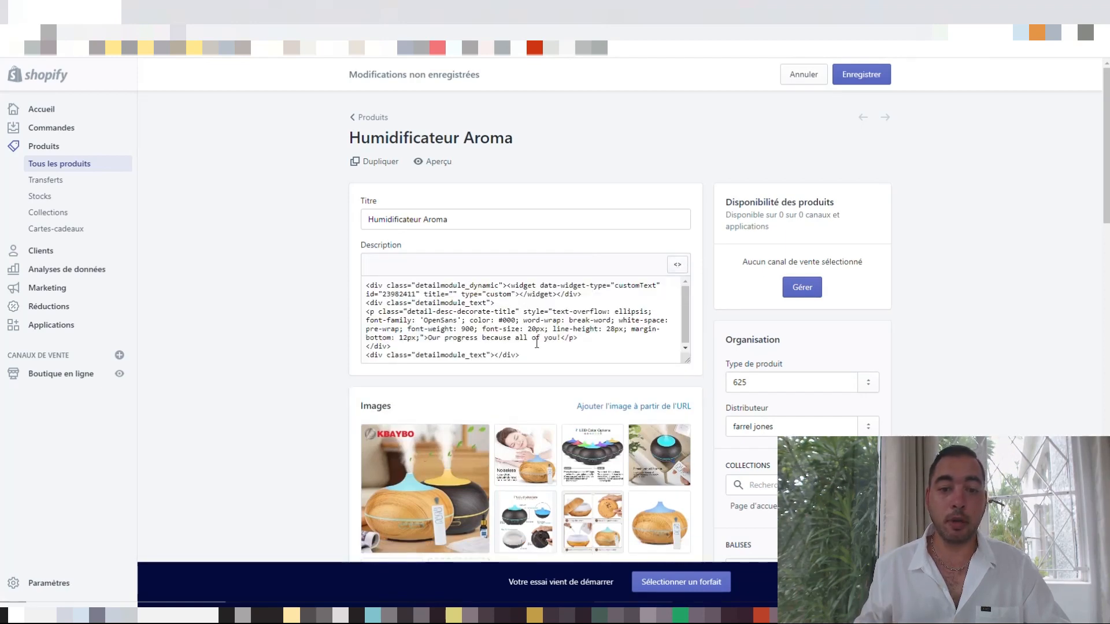
{"action": "key", "text": "ctrl+a"}
{"action": "key", "text": "BackSpace"}
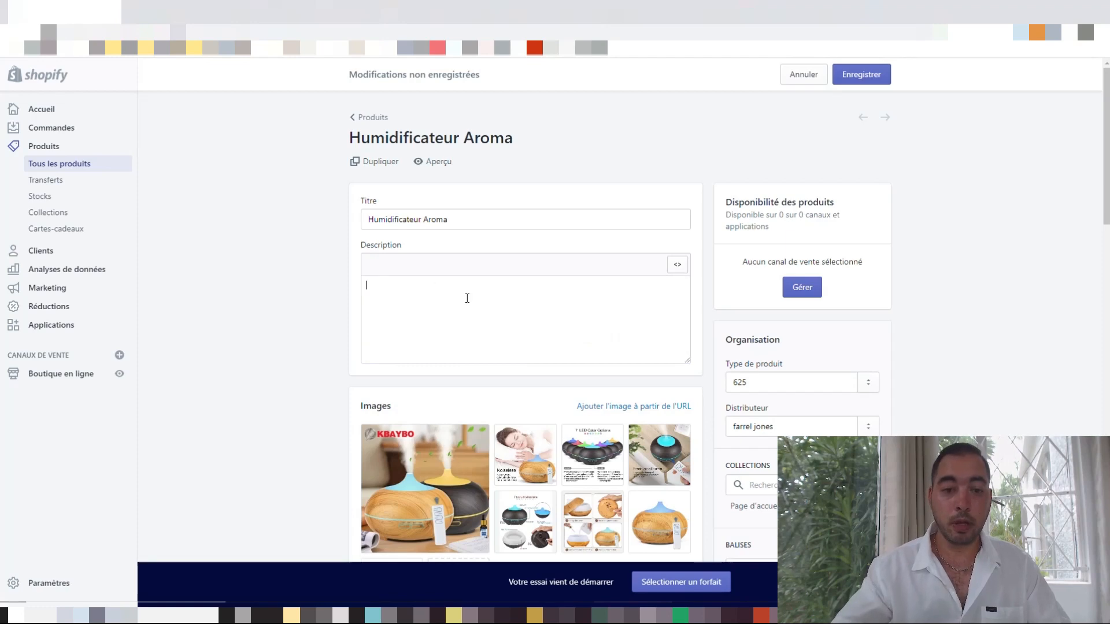
{"action": "left_click", "coordinate": [684, 273]}
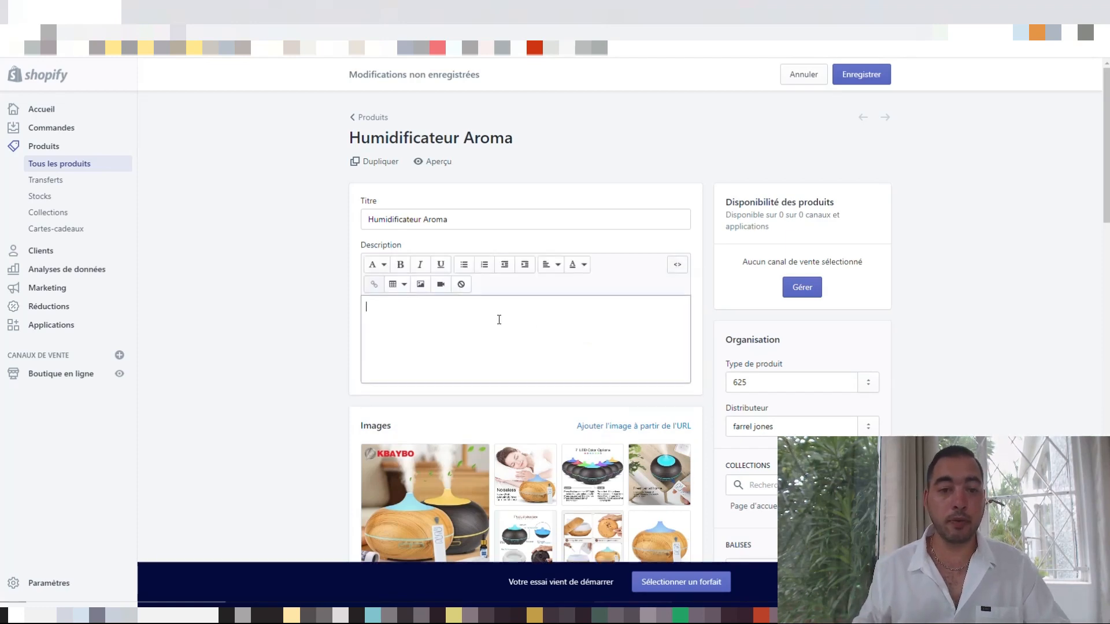
Paste the prepared French bulleted description, from "APPARENCE ÉLÉGANTE" to "ECONOMIE D'ENERGIE", into the empty product description.
{"action": "left_click", "coordinate": [499, 320]}
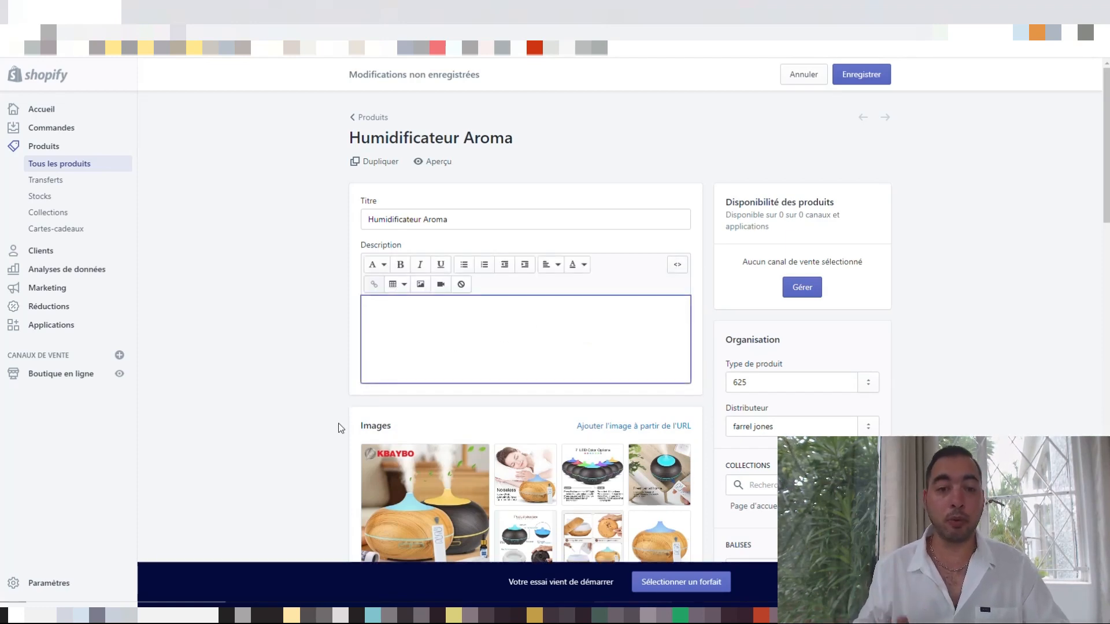
{"action": "scroll", "coordinate": [318, 441], "scroll_direction": "down", "scroll_amount": 2}
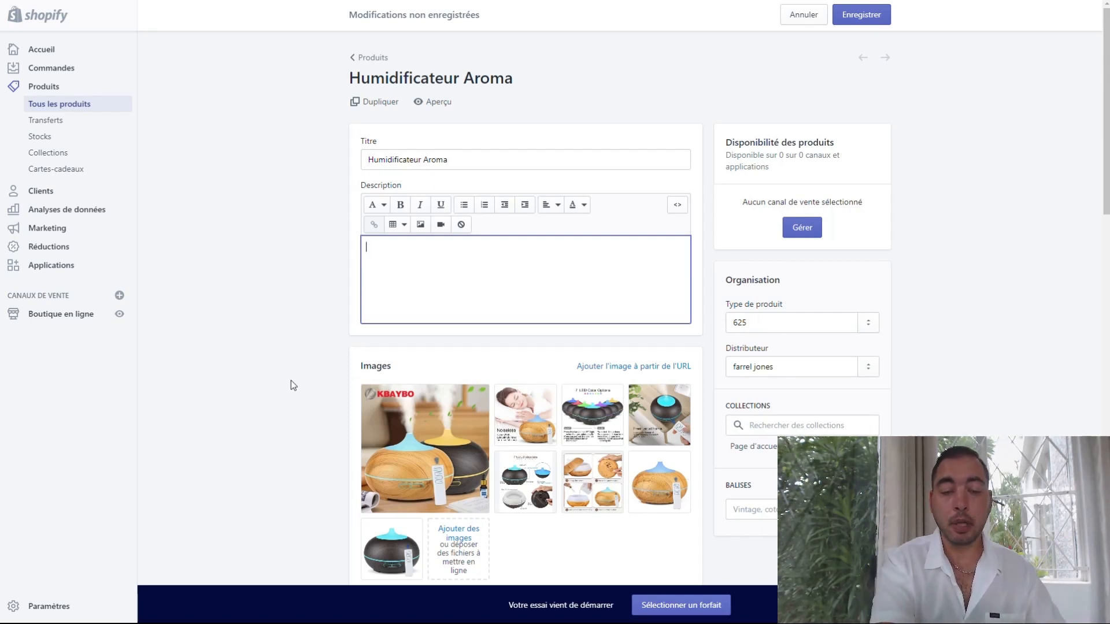
{"action": "key", "text": "ctrl+v"}
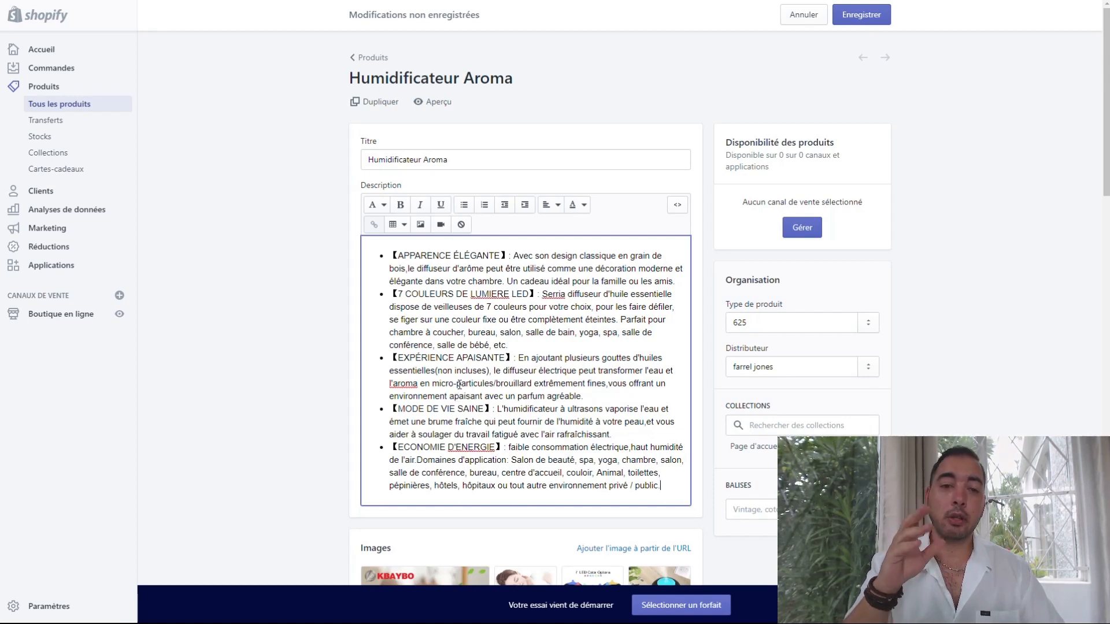
{"action": "key", "text": "F11"}
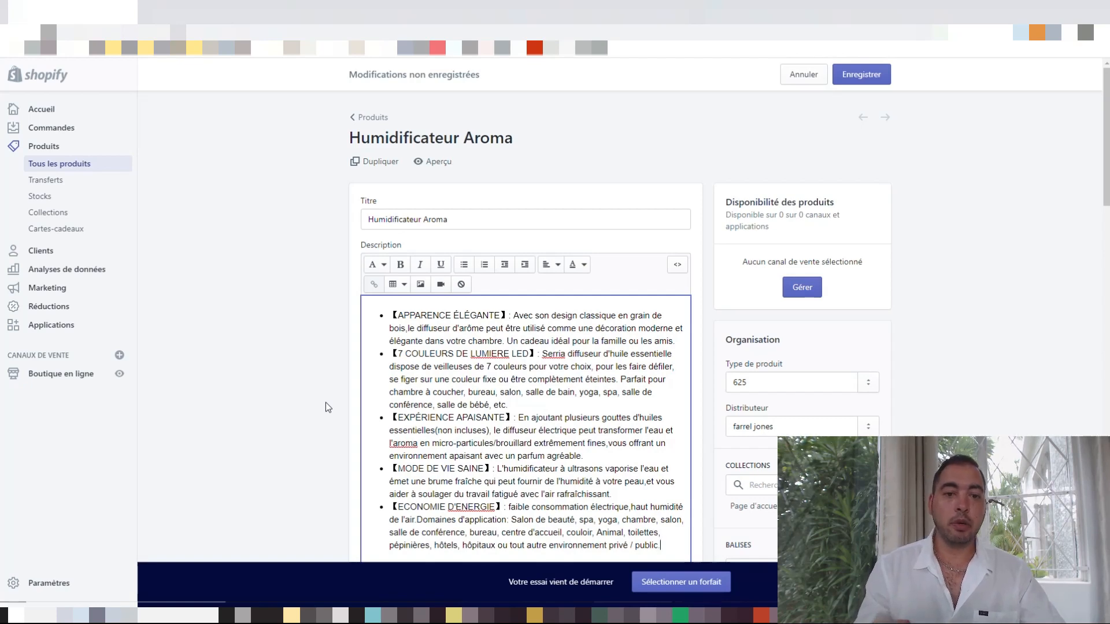
Review the French bulleted product description and save the product.
{"action": "scroll", "coordinate": [325, 402], "scroll_direction": "down", "scroll_amount": 2}
{"action": "scroll", "coordinate": [325, 402], "scroll_direction": "up", "scroll_amount": 1}
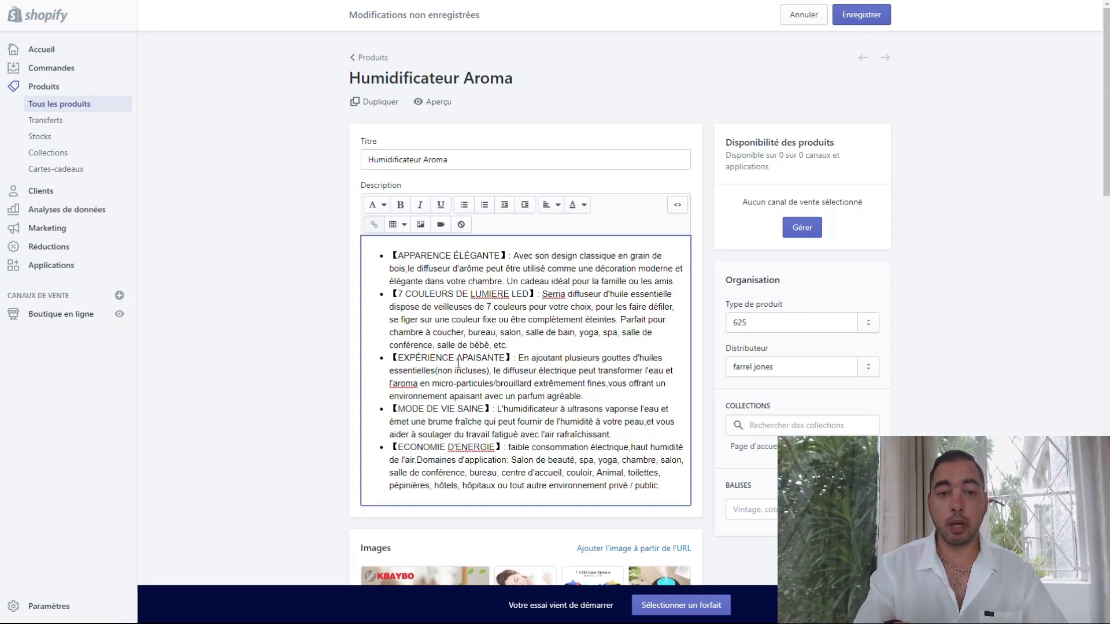
{"action": "scroll", "coordinate": [480, 373], "scroll_direction": "down", "scroll_amount": 2}
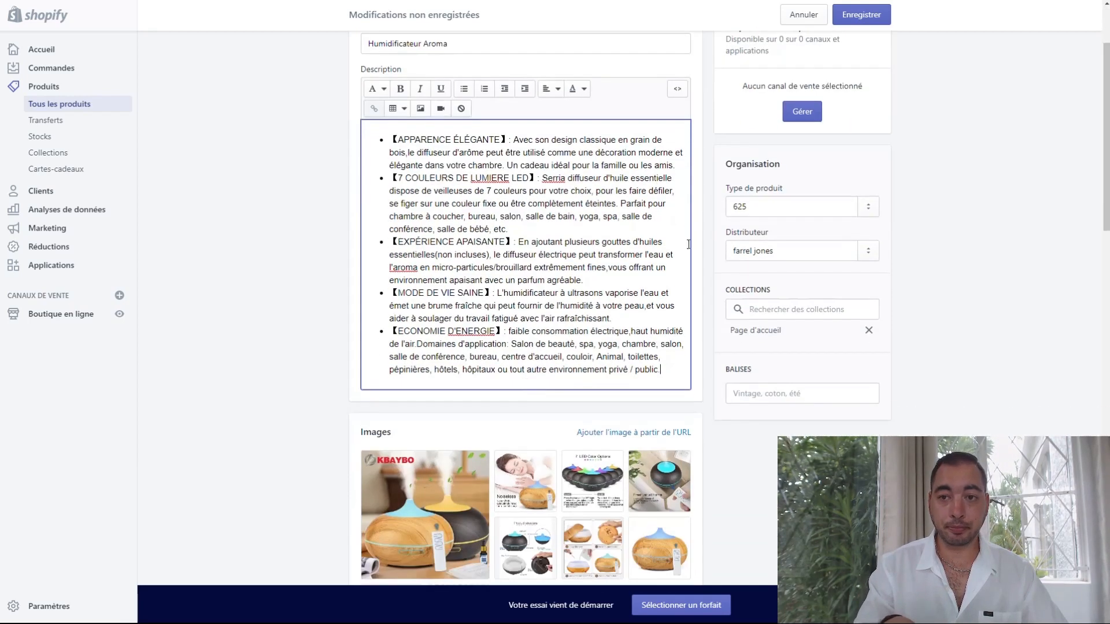
{"action": "left_click", "coordinate": [861, 14]}
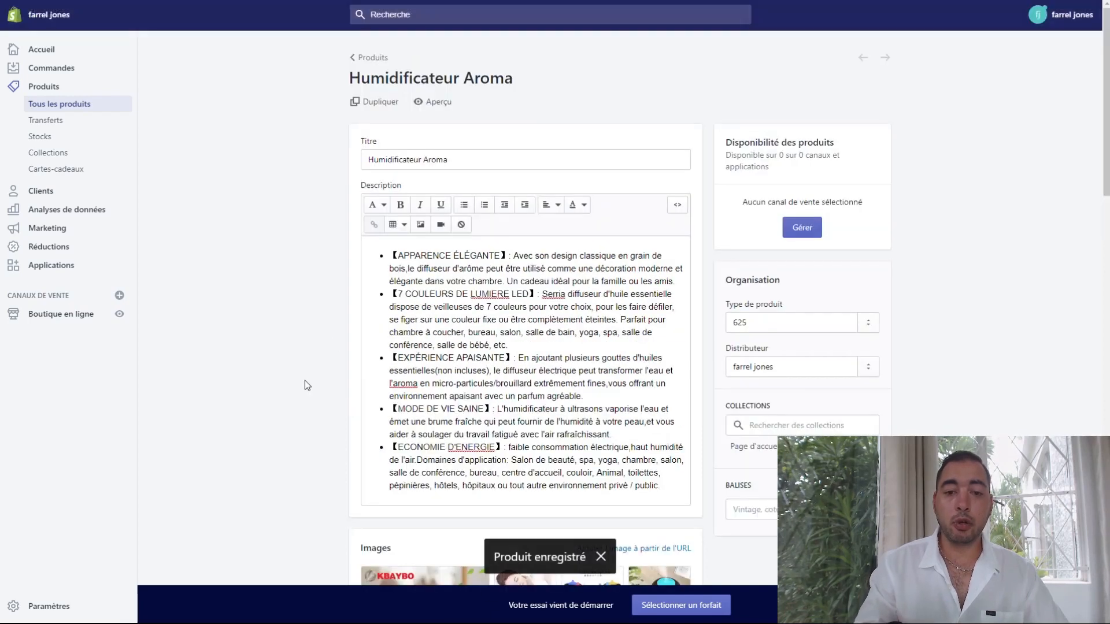
Preview the product's seven-LED-colour, dark wood diffuser and main images to check them for English text and brand marks.
{"action": "scroll", "coordinate": [340, 412], "scroll_direction": "down", "scroll_amount": 5}
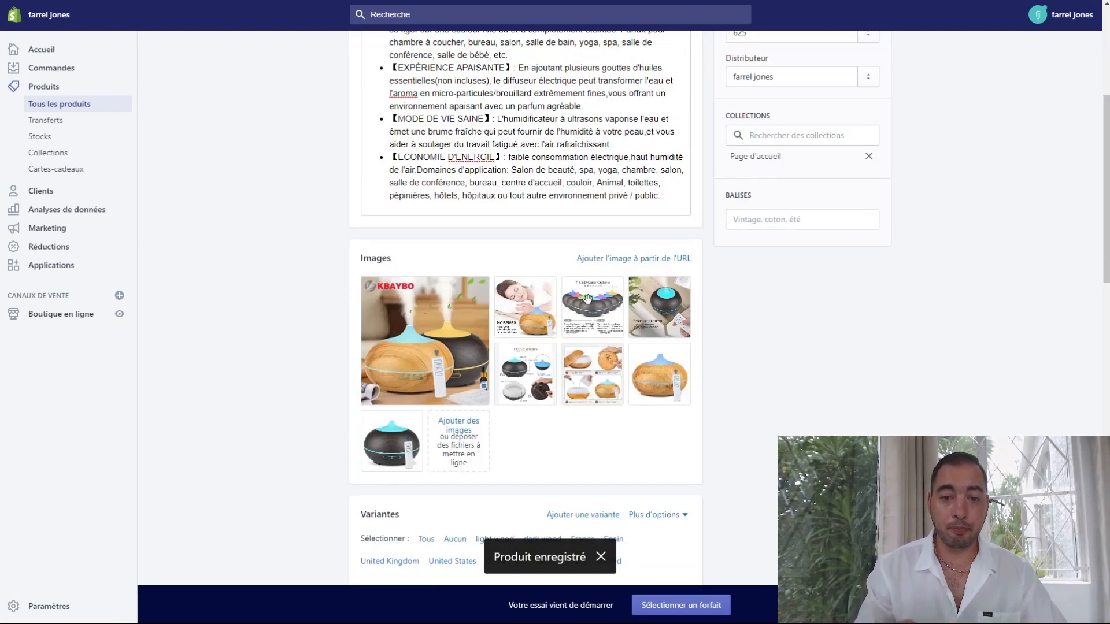
{"action": "left_click", "coordinate": [614, 293]}
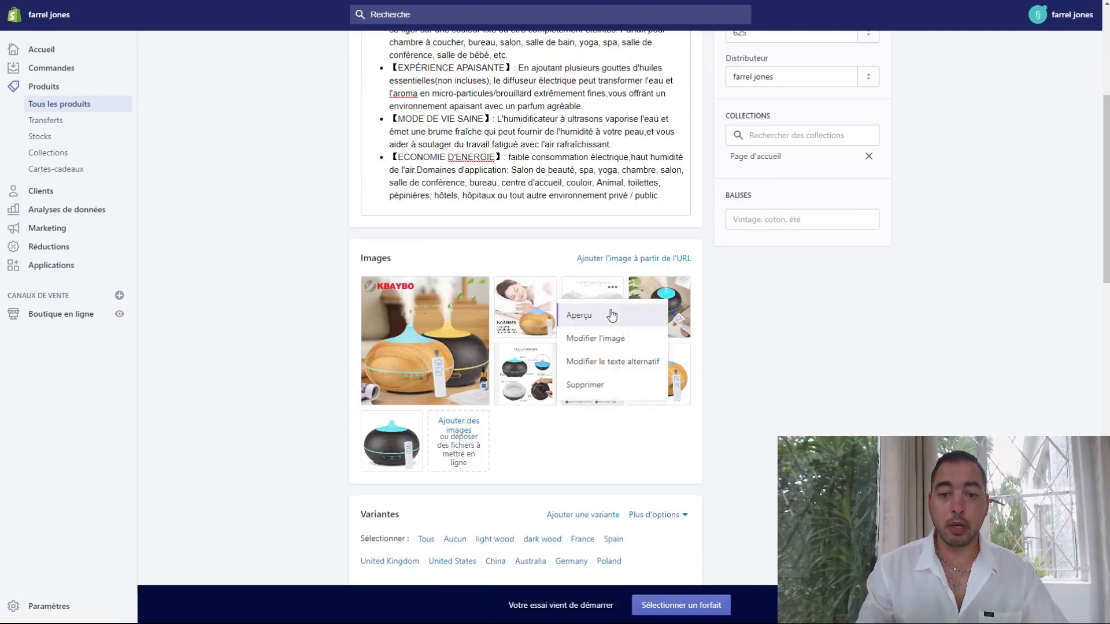
{"action": "left_click", "coordinate": [578, 315]}
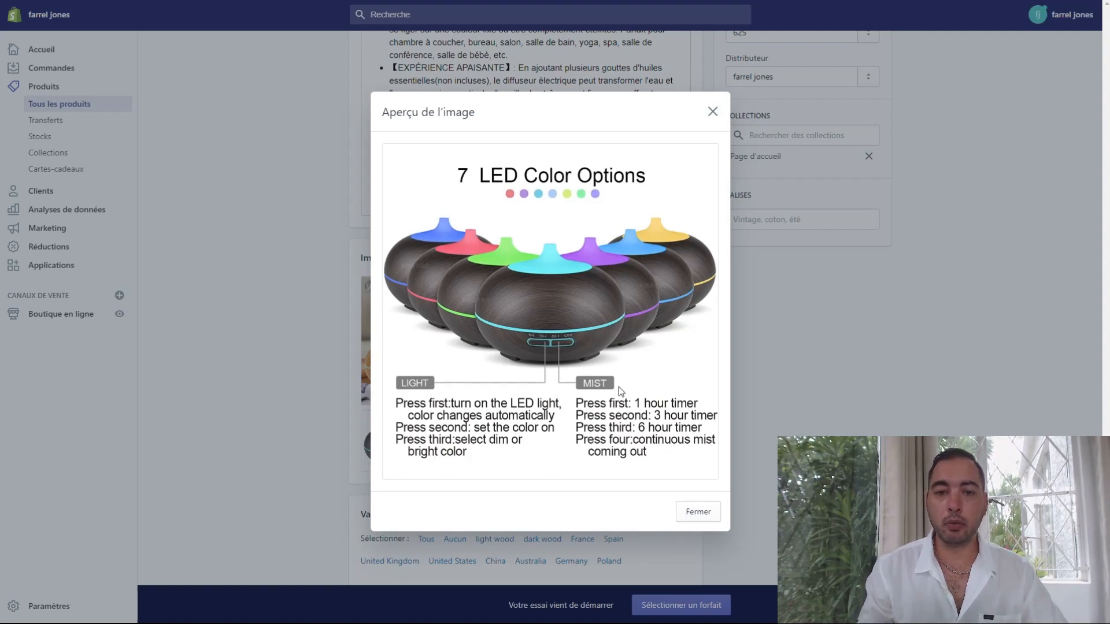
{"action": "left_click", "coordinate": [712, 112]}
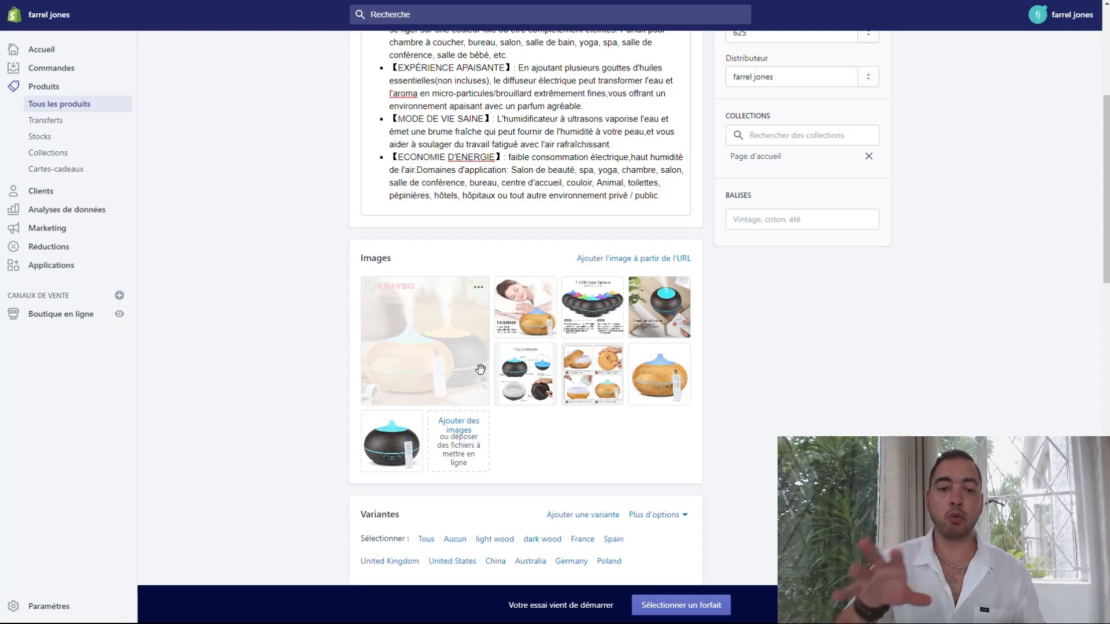
{"action": "left_click", "coordinate": [411, 422]}
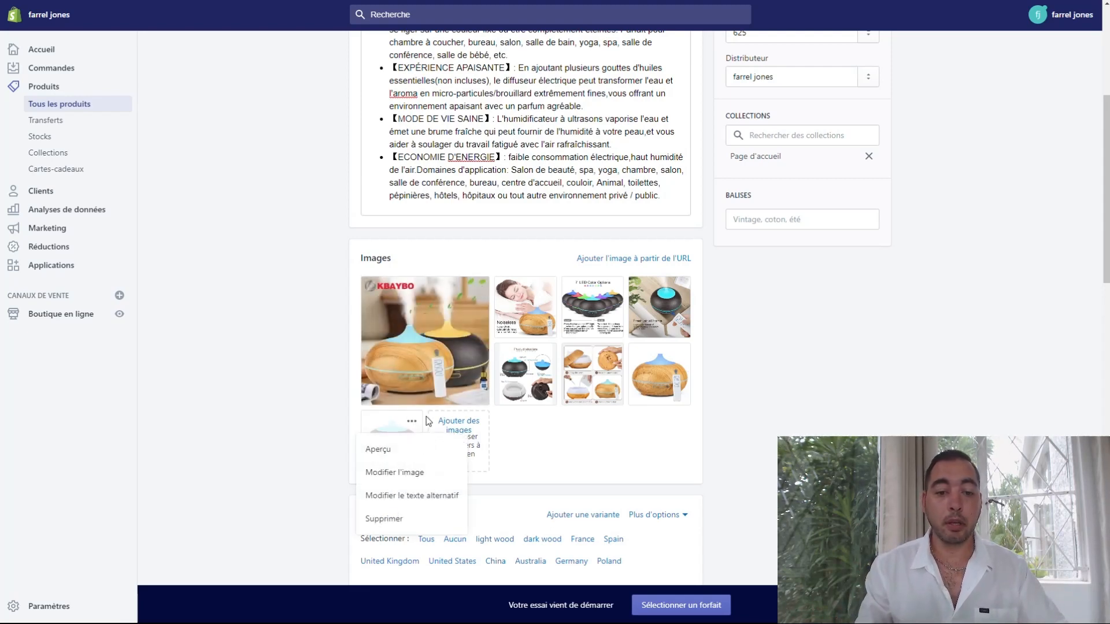
{"action": "left_click", "coordinate": [420, 448]}
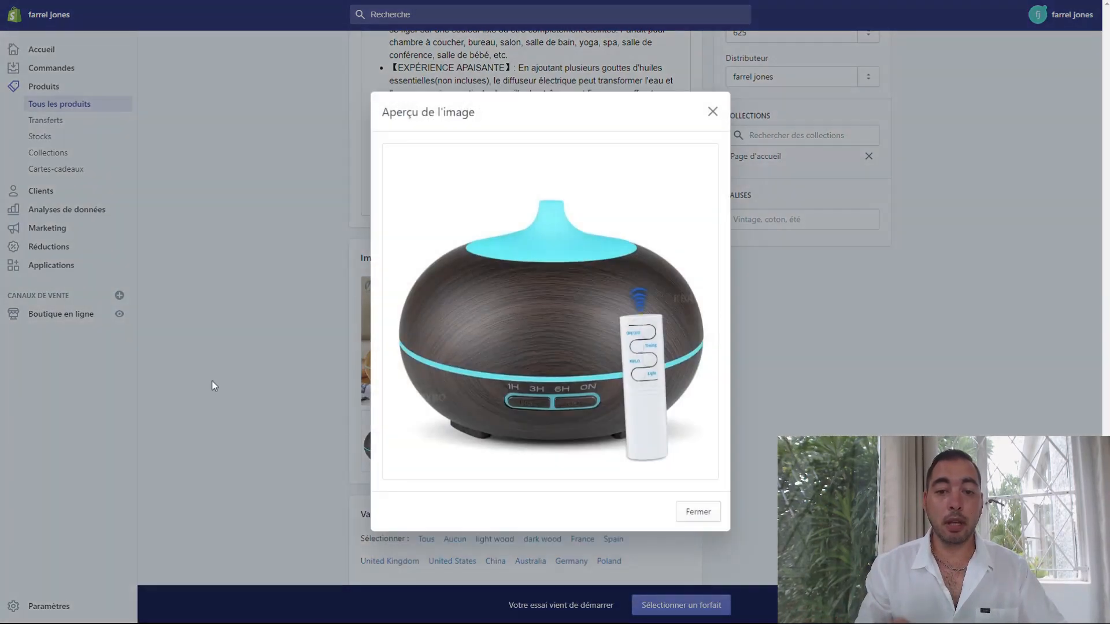
{"action": "left_click", "coordinate": [713, 114]}
{"action": "left_click", "coordinate": [479, 288]}
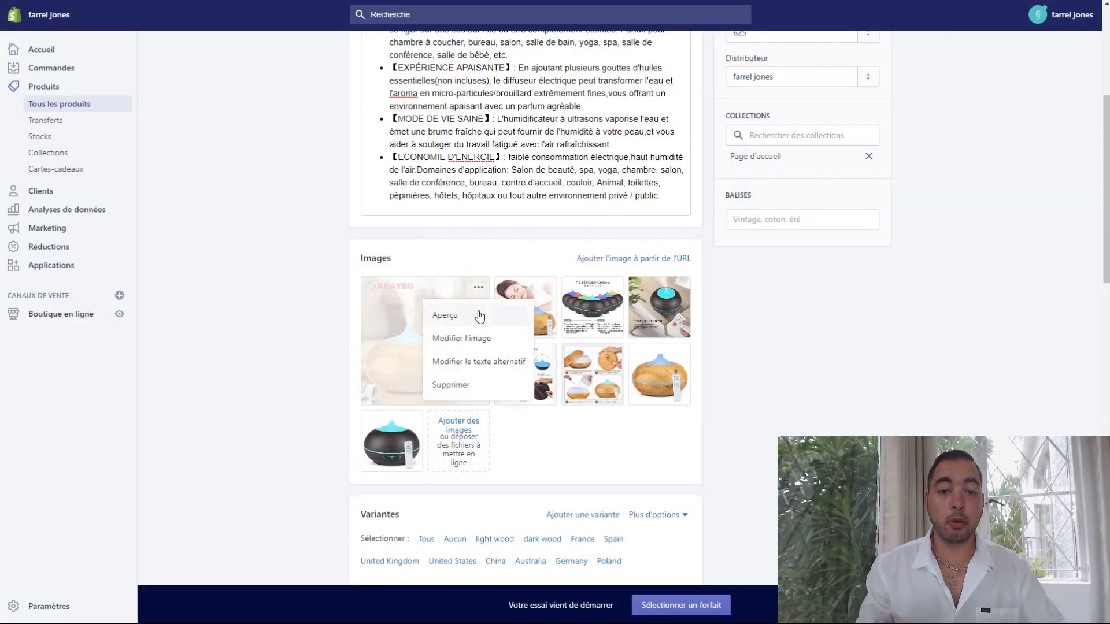
{"action": "left_click", "coordinate": [460, 315]}
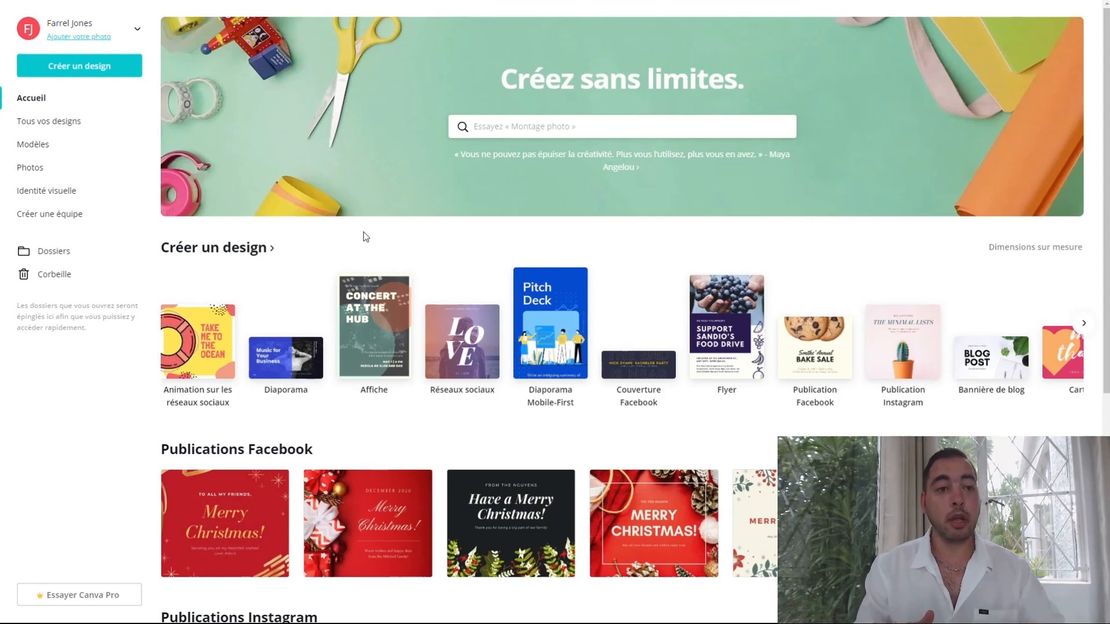
Switch to Canva and create a blank custom design of 800 × 800 px.
{"action": "left_click", "coordinate": [112, 68]}
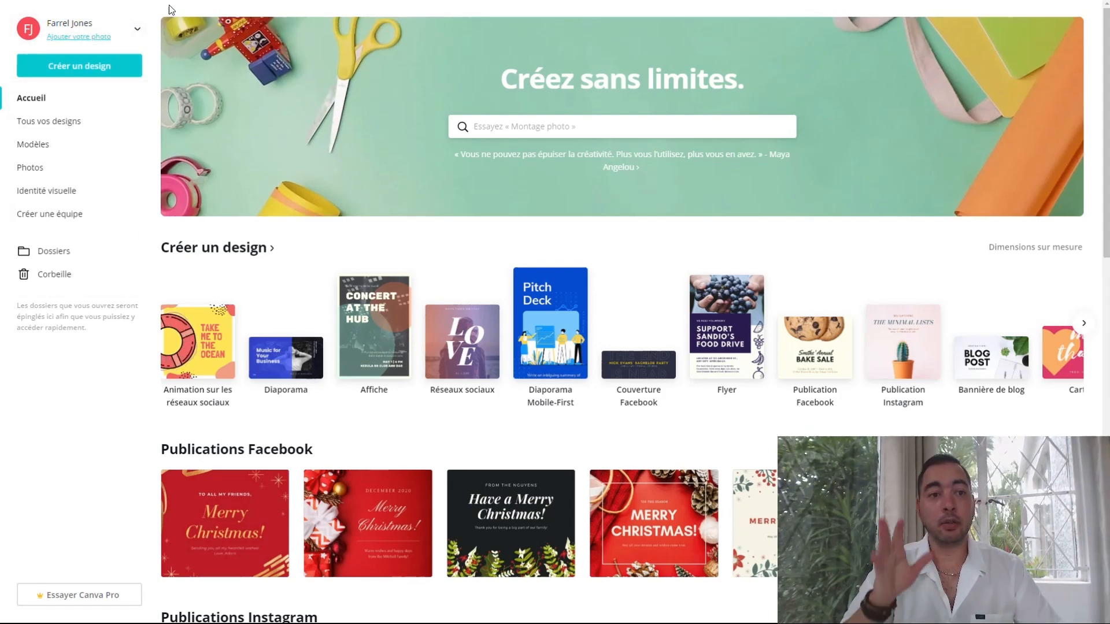
{"action": "left_click", "coordinate": [88, 72]}
{"action": "left_click", "coordinate": [81, 124]}
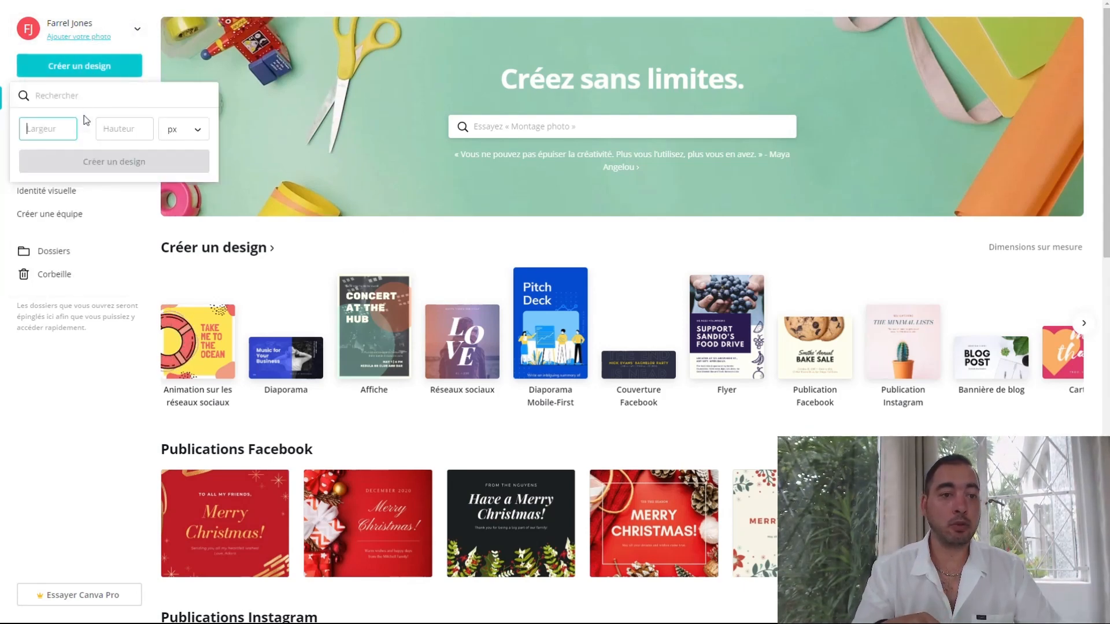
{"action": "type", "text": "800"}
{"action": "key", "text": "BackSpace"}
{"action": "key", "text": "BackSpace"}
{"action": "type", "text": "00"}
{"action": "left_click", "coordinate": [133, 128]}
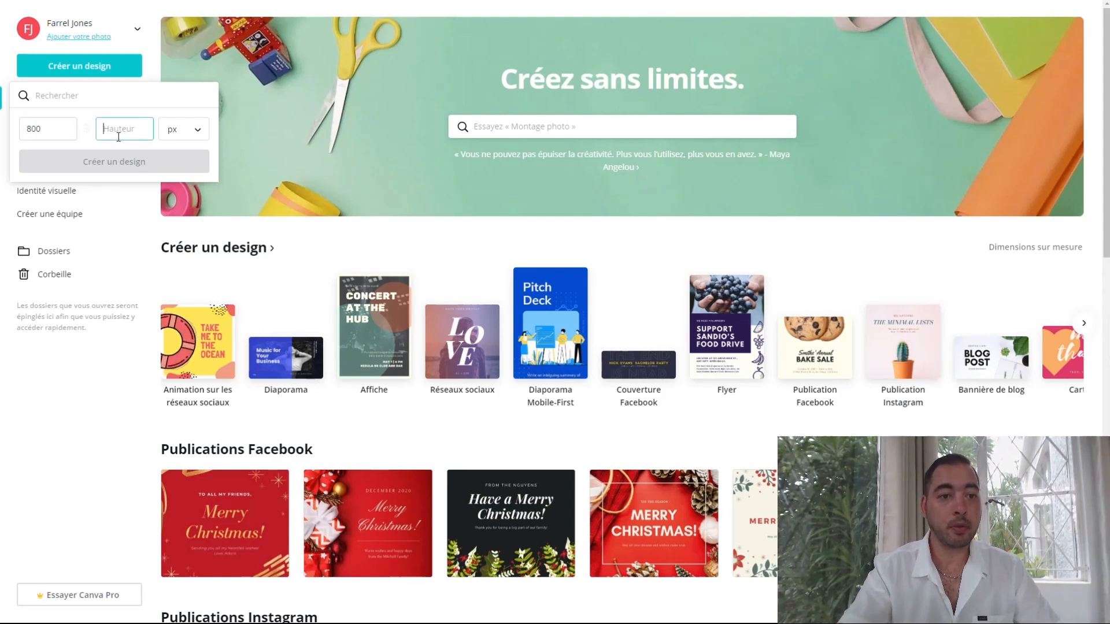
{"action": "type", "text": "800"}
{"action": "left_click", "coordinate": [126, 171]}
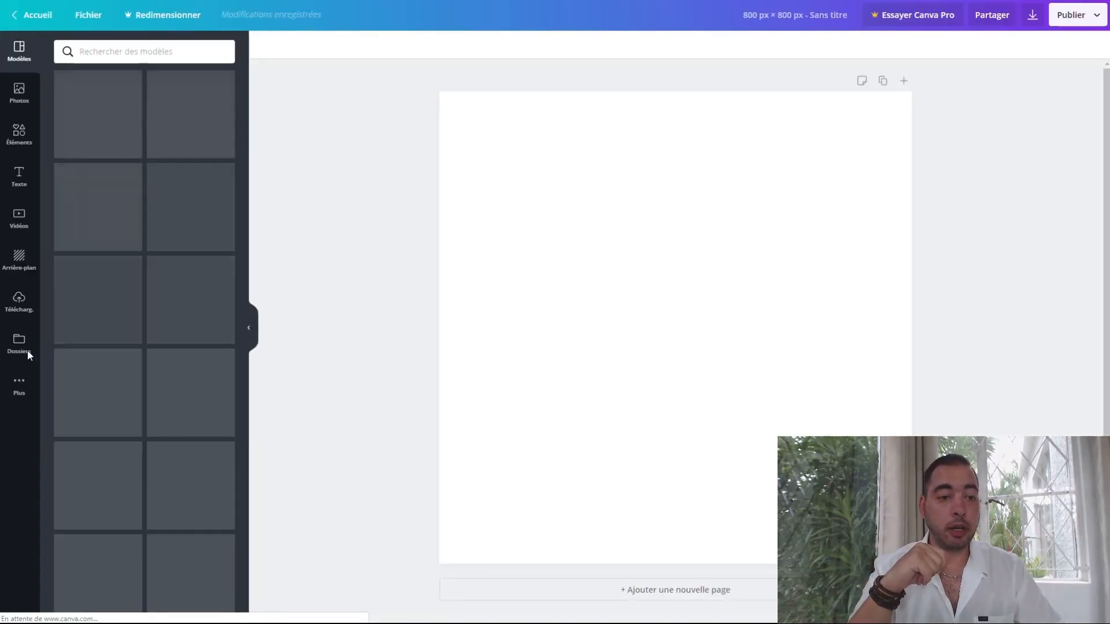
Place the uploaded USB Aroma Diffuser image in the design and enlarge it to about 800 × 866 px, spanning the page width.
{"action": "left_click", "coordinate": [17, 303]}
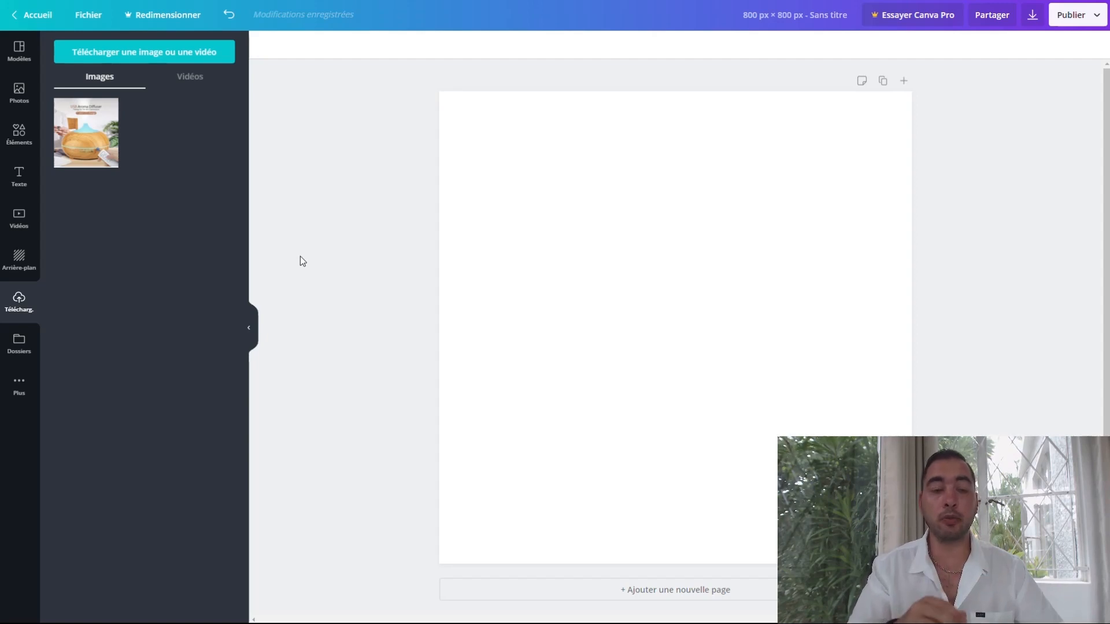
{"action": "left_click", "coordinate": [73, 139]}
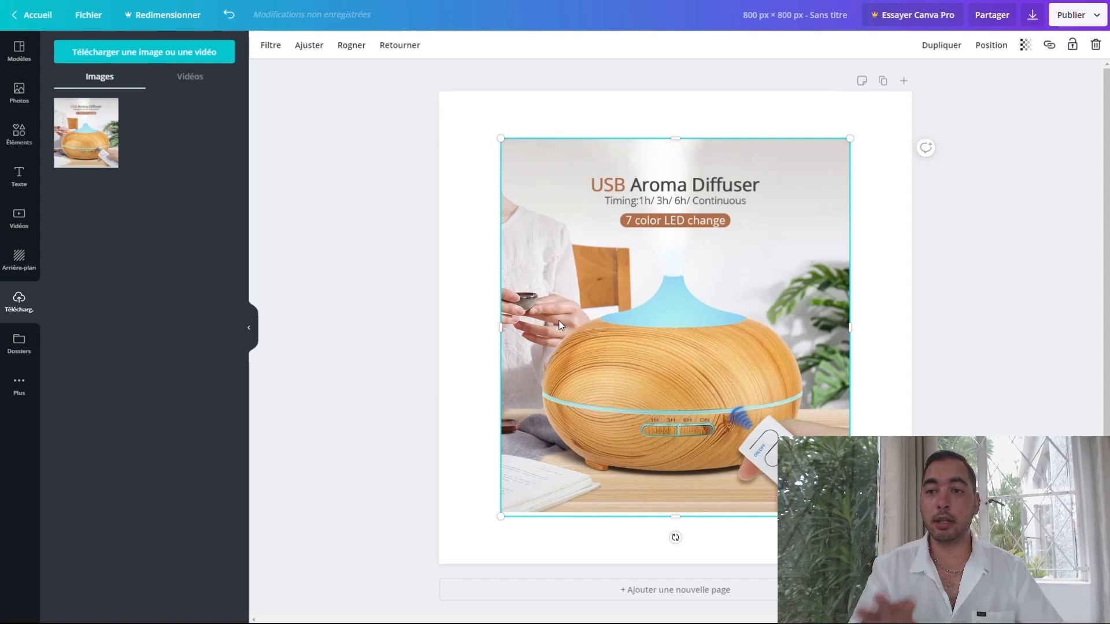
{"action": "left_click_drag", "start_coordinate": [595, 317], "coordinate": [671, 364]}
{"action": "mouse_move", "coordinate": [628, 308]}
{"action": "left_mouse_down"}
{"action": "mouse_move", "coordinate": [594, 288]}
{"action": "mouse_move", "coordinate": [628, 309]}
{"action": "left_mouse_up"}
{"action": "left_click_drag", "start_coordinate": [563, 191], "coordinate": [376, 122]}
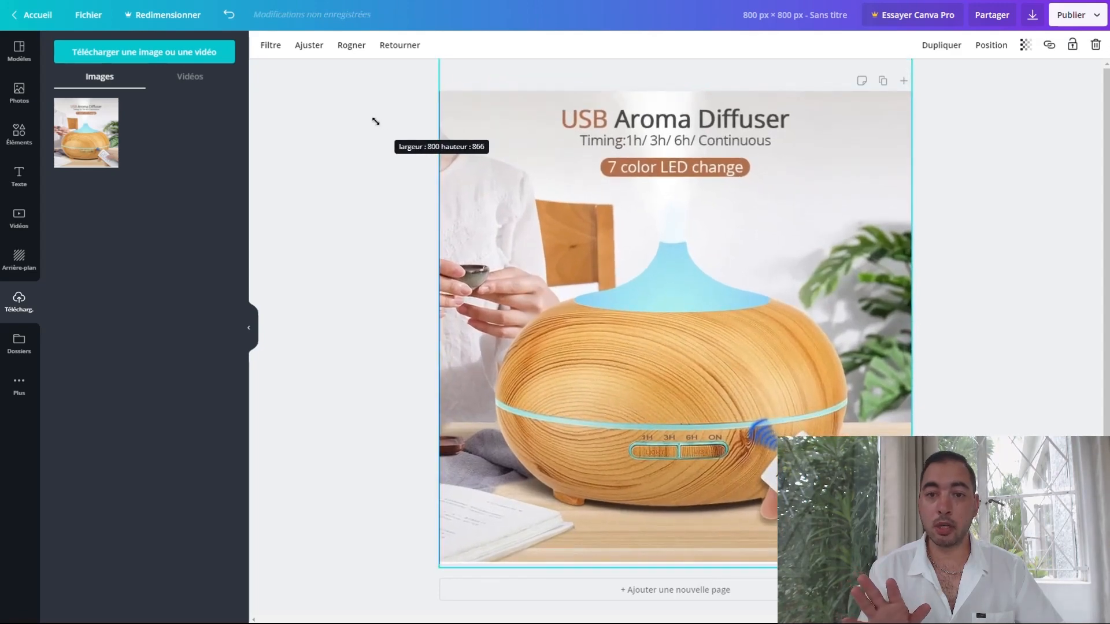
{"action": "left_click_drag", "start_coordinate": [376, 122], "coordinate": [376, 121]}
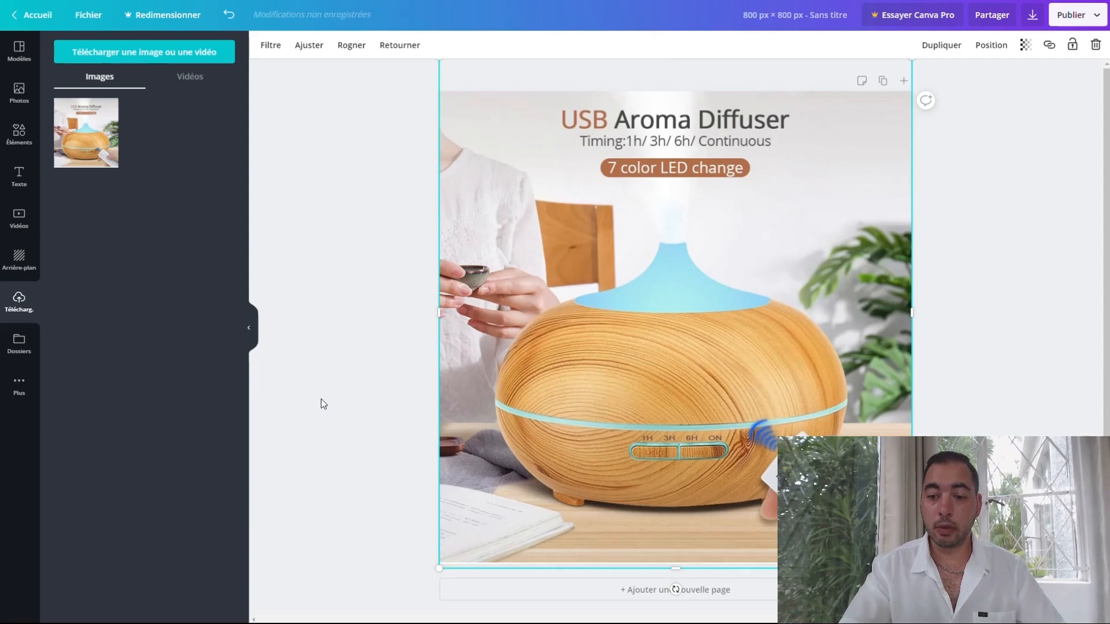
Nudge the diffuser image down so its heading has more room below the page's upper edge, and deselect it.
{"action": "key", "text": "Down"}
{"action": "key", "text": "Down"}
{"action": "key", "text": "Down"}
{"action": "key", "text": "Down"}
{"action": "key", "text": "Down"}
{"action": "key", "text": "Down"}
{"action": "key", "text": "Down"}
{"action": "key", "text": "Down"}
{"action": "key", "text": "Down"}
{"action": "key", "text": "Down"}
{"action": "key", "text": "Down"}
{"action": "key", "text": "Down"}
{"action": "key", "text": "Down"}
{"action": "key", "text": "Down"}
{"action": "key", "text": "Down"}
{"action": "key", "text": "Down"}
{"action": "key", "text": "Down"}
{"action": "key", "text": "Down"}
{"action": "key", "text": "Down"}
{"action": "key", "text": "Down"}
{"action": "key", "text": "Down"}
{"action": "key", "text": "Down"}
{"action": "key", "text": "Down"}
{"action": "key", "text": "Down"}
{"action": "key", "text": "Down"}
{"action": "key", "text": "Down"}
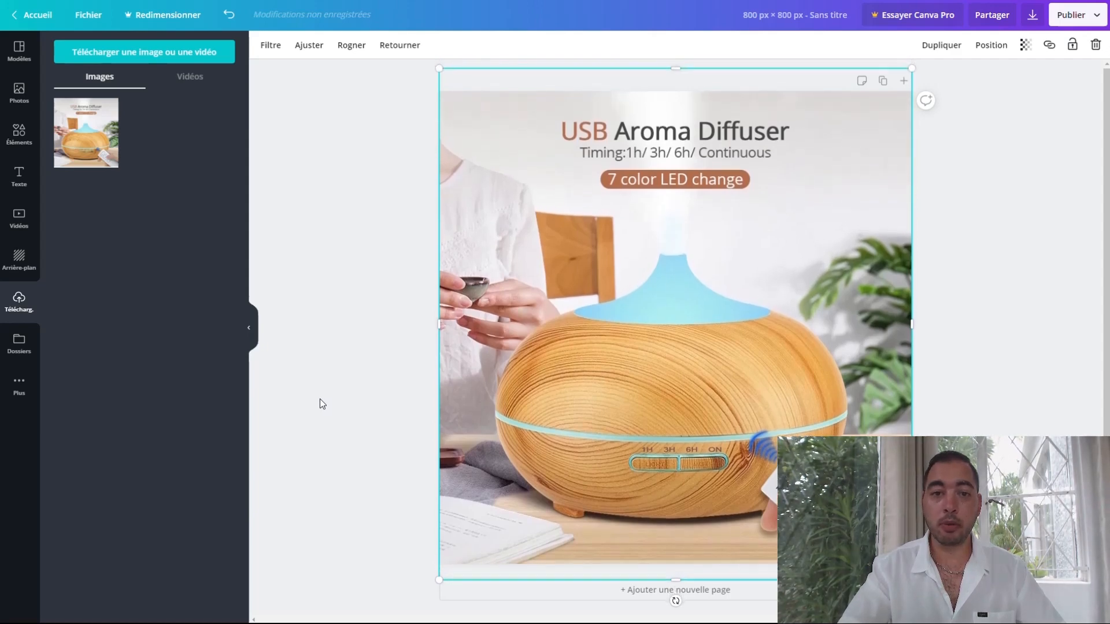
{"action": "key", "text": "Down"}
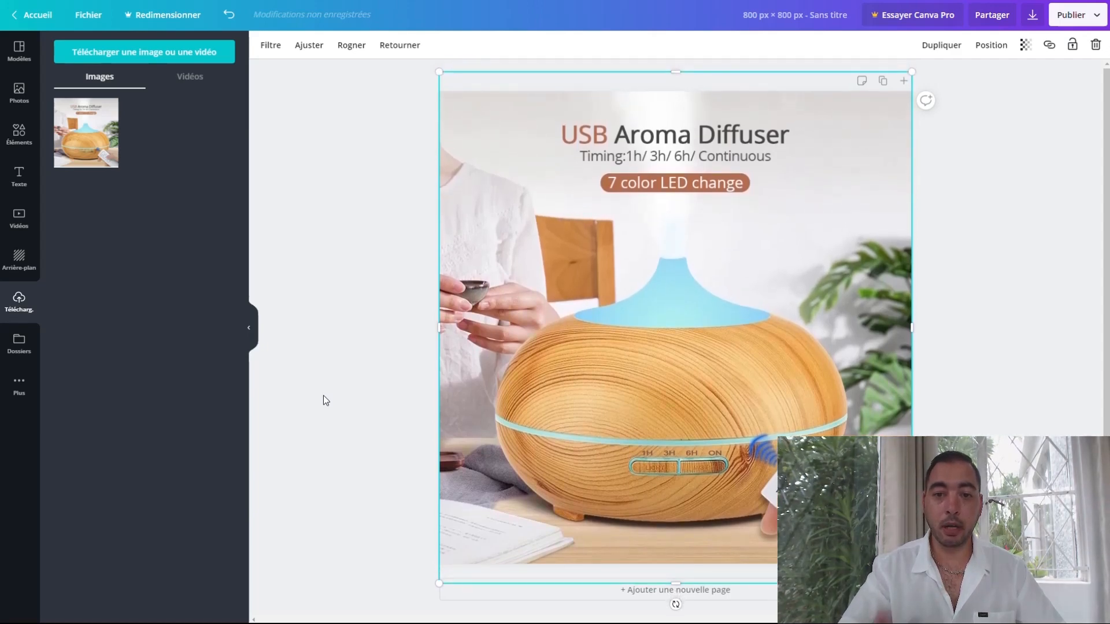
{"action": "left_click", "coordinate": [432, 297]}
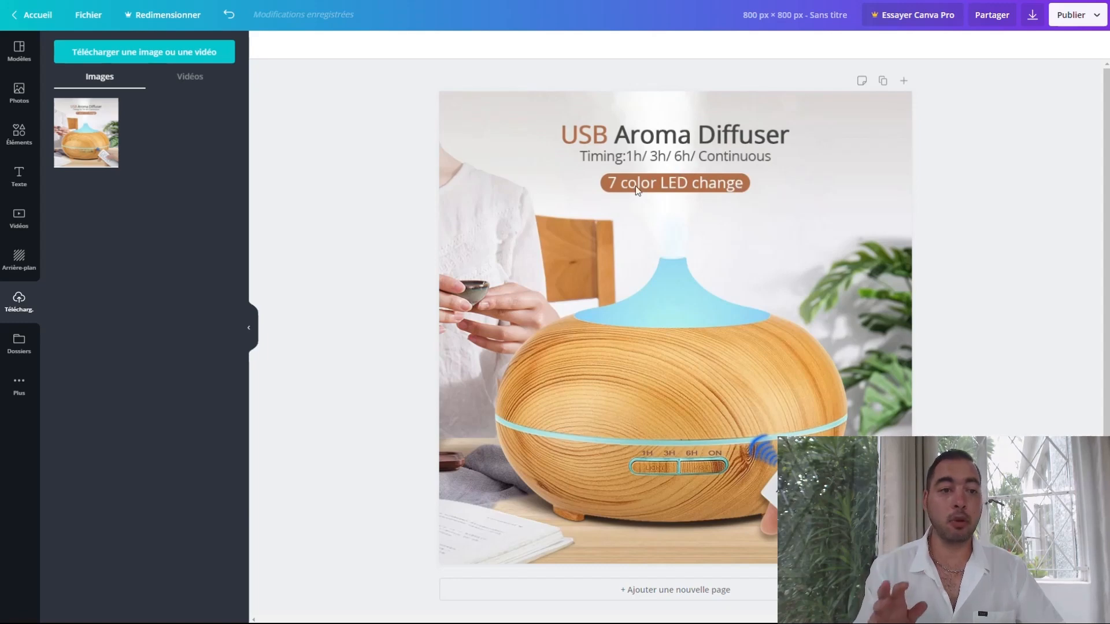
Add a rounded square from the shapes collection and resize it into a smaller, wide rectangle over the diffuser.
{"action": "left_click", "coordinate": [19, 139]}
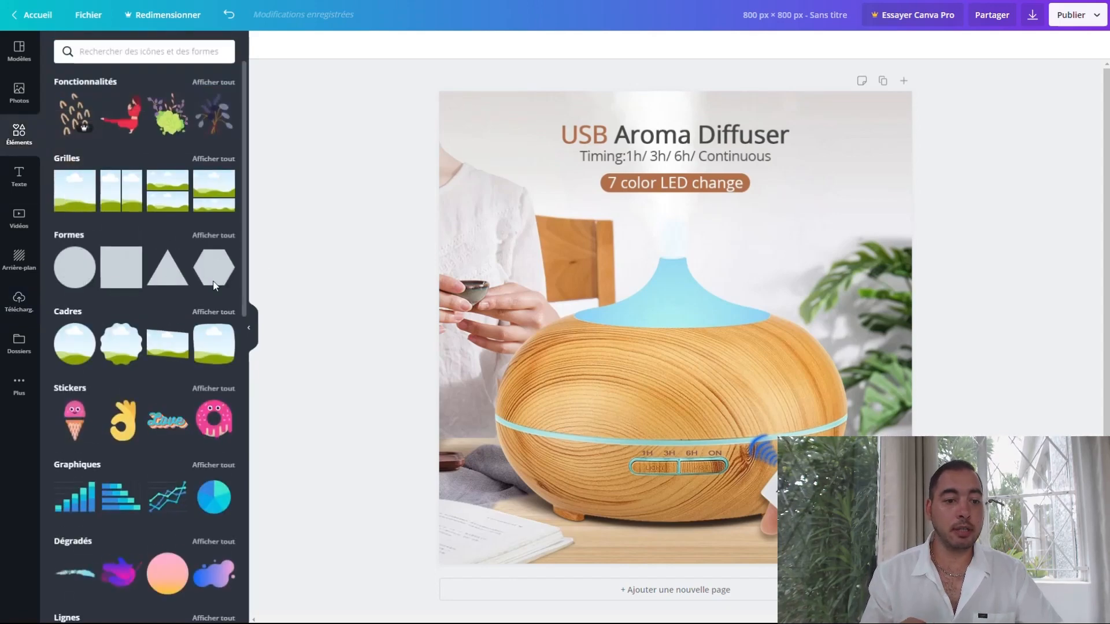
{"action": "left_click", "coordinate": [215, 235]}
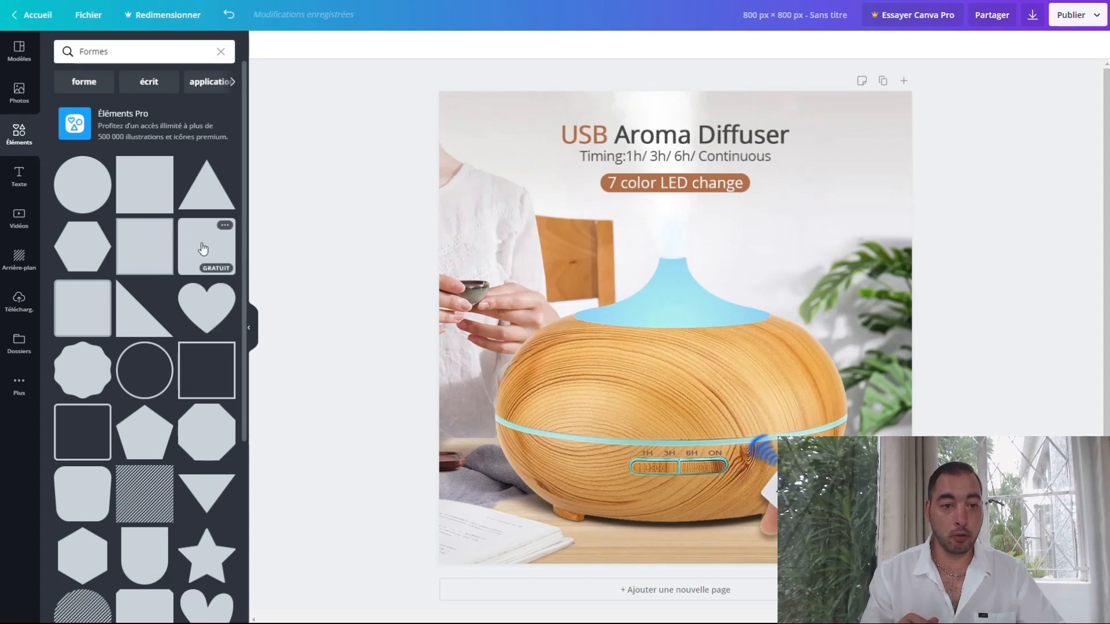
{"action": "left_click", "coordinate": [228, 262]}
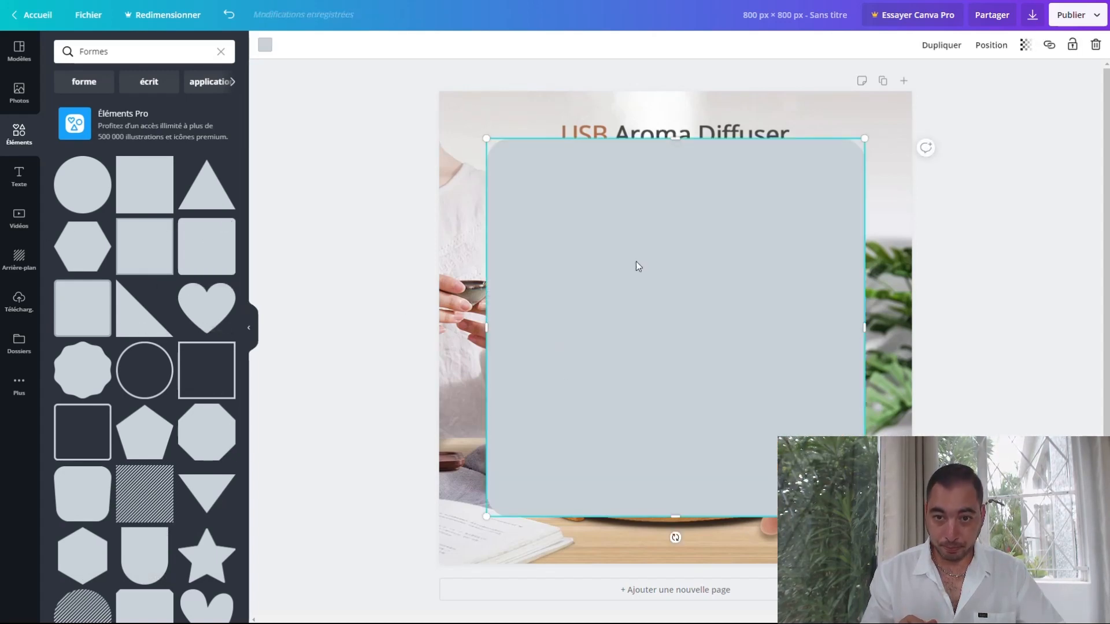
{"action": "left_click_drag", "start_coordinate": [485, 324], "coordinate": [518, 351]}
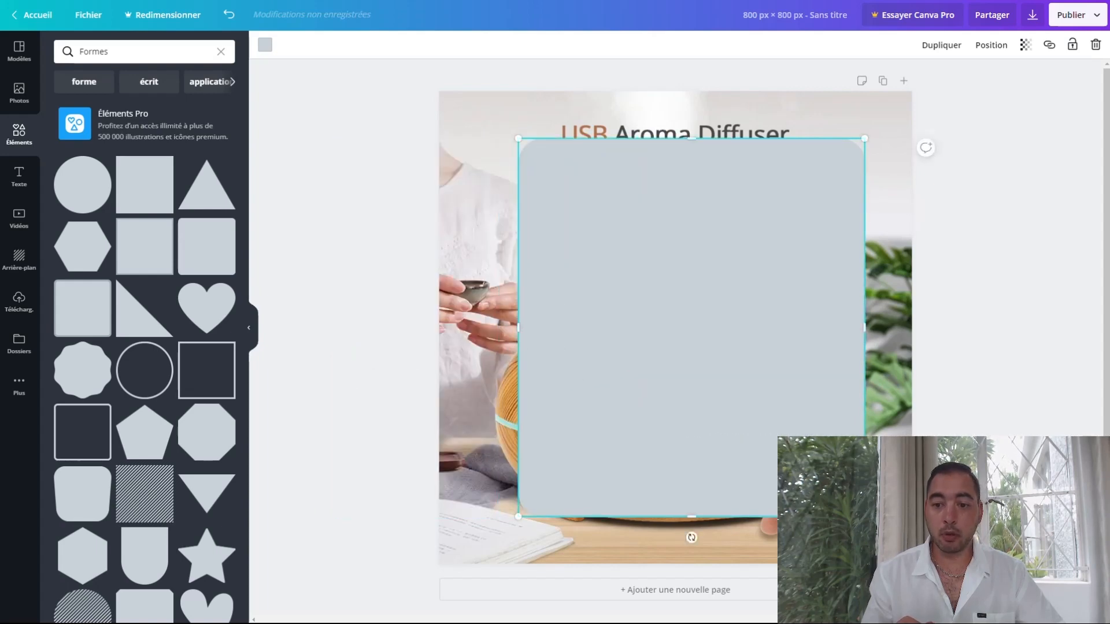
{"action": "left_click_drag", "start_coordinate": [865, 516], "coordinate": [647, 279]}
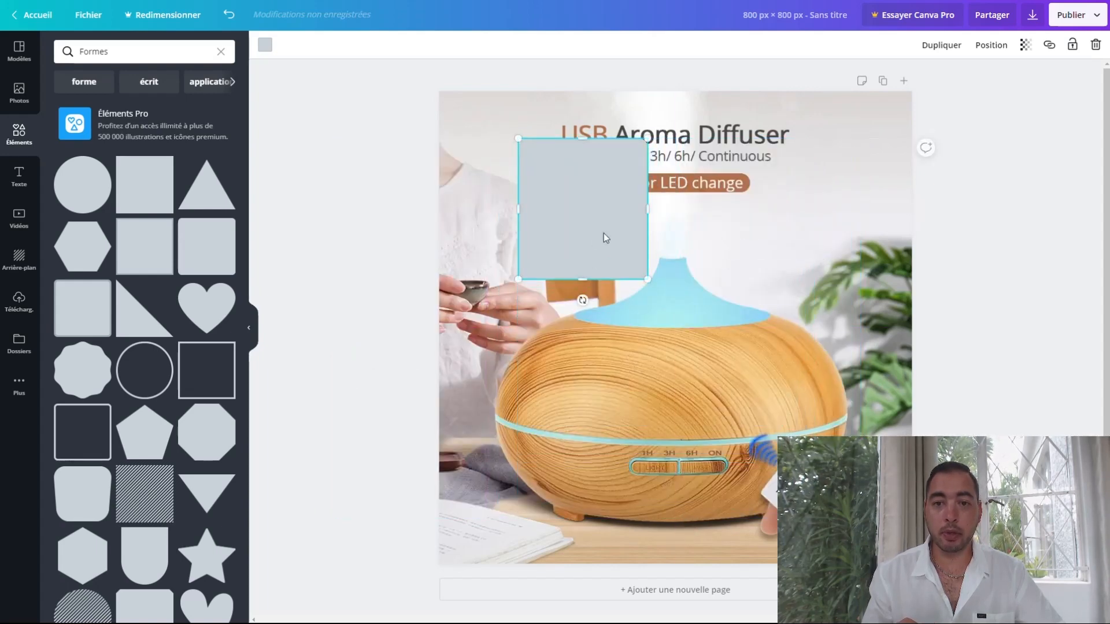
{"action": "left_click_drag", "start_coordinate": [650, 210], "coordinate": [775, 210]}
{"action": "left_click_drag", "start_coordinate": [604, 226], "coordinate": [649, 349]}
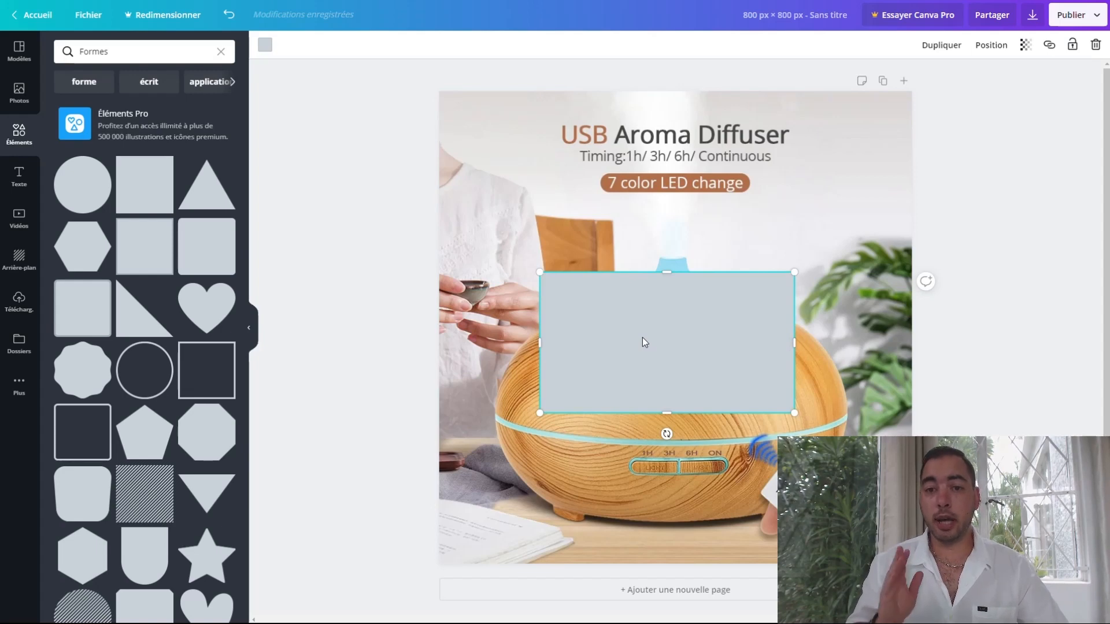
Move the rectangle and shrink it into a thin bar that covers the "7 color LED change" label.
{"action": "left_click_drag", "start_coordinate": [619, 312], "coordinate": [702, 248]}
{"action": "left_click_drag", "start_coordinate": [847, 240], "coordinate": [753, 225]}
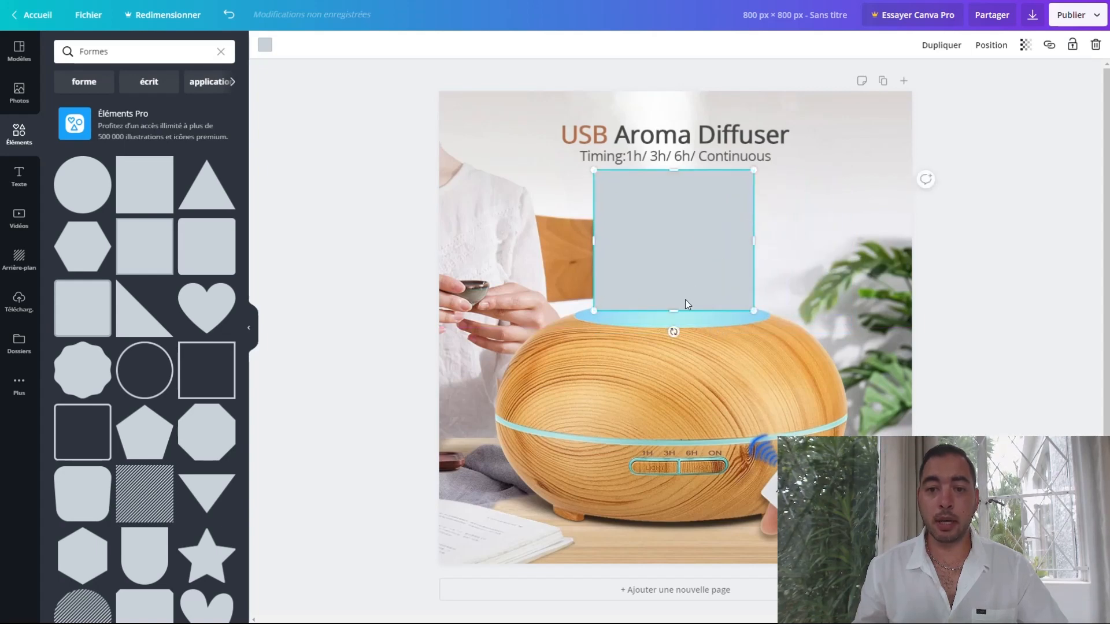
{"action": "left_click_drag", "start_coordinate": [675, 308], "coordinate": [643, 191]}
{"action": "left_click", "coordinate": [536, 213]}
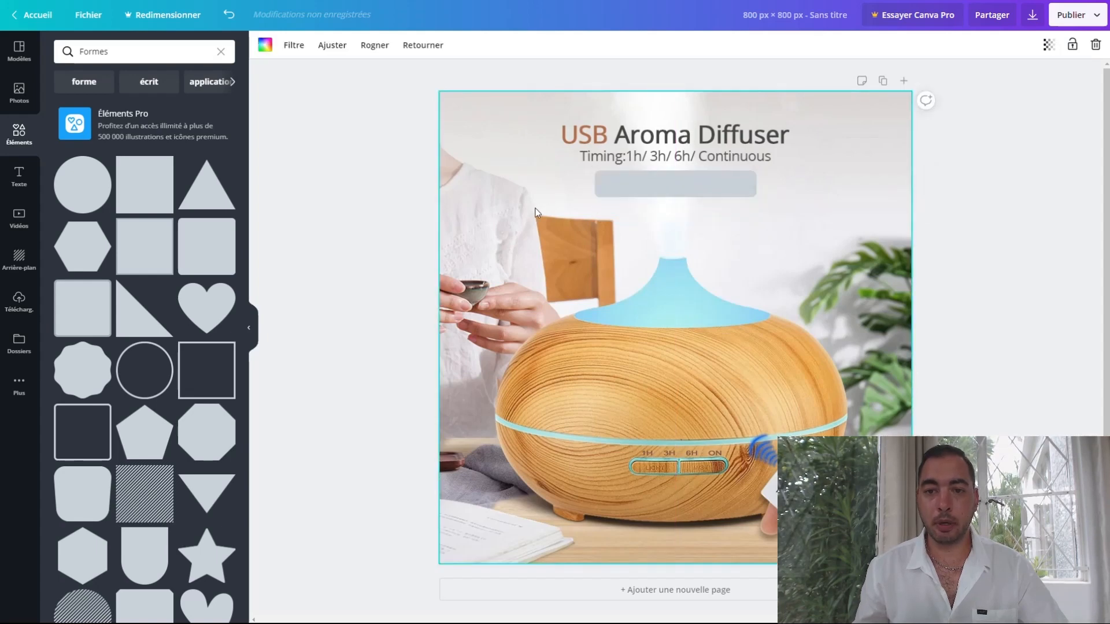
{"action": "key", "text": "ctrl+z"}
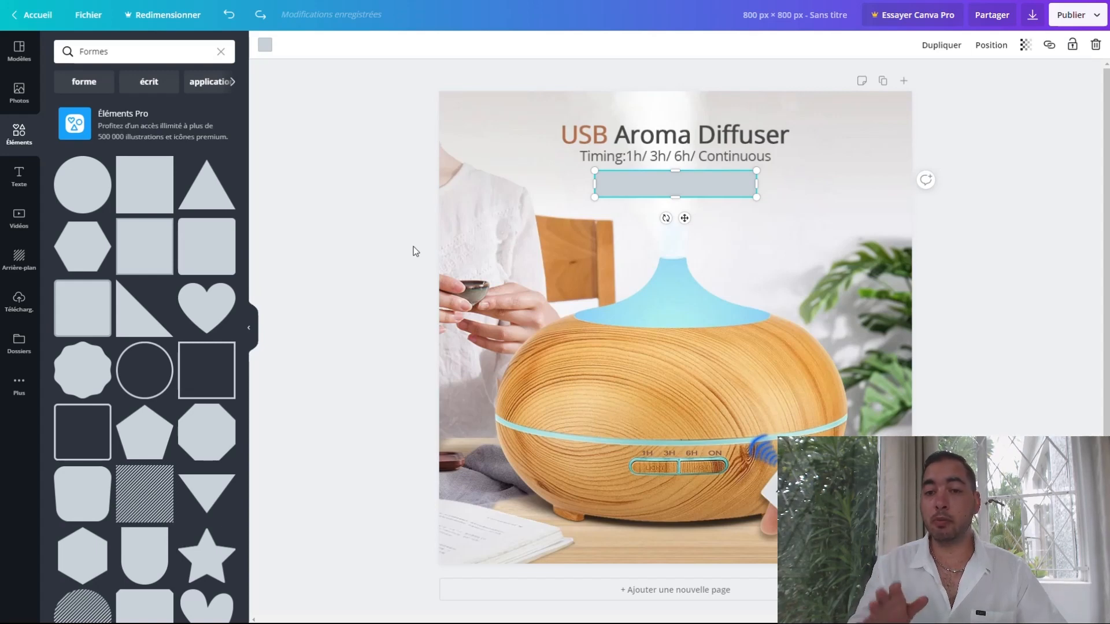
Try blue and light orange fills on the bar covering the label, and keep the light orange.
{"action": "left_click", "coordinate": [273, 50]}
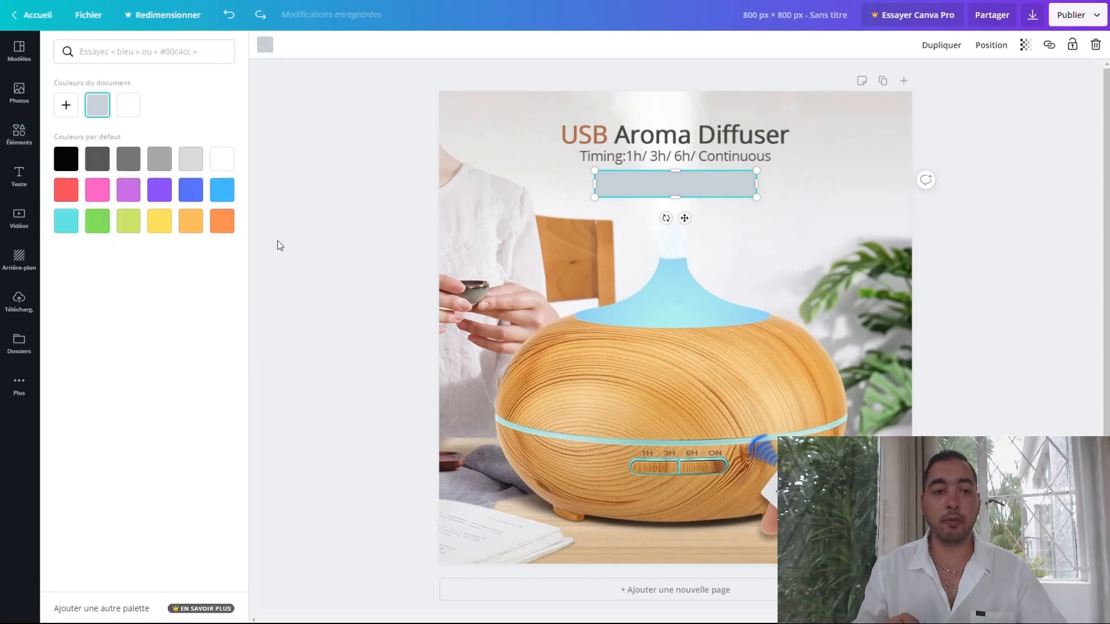
{"action": "left_click", "coordinate": [192, 196]}
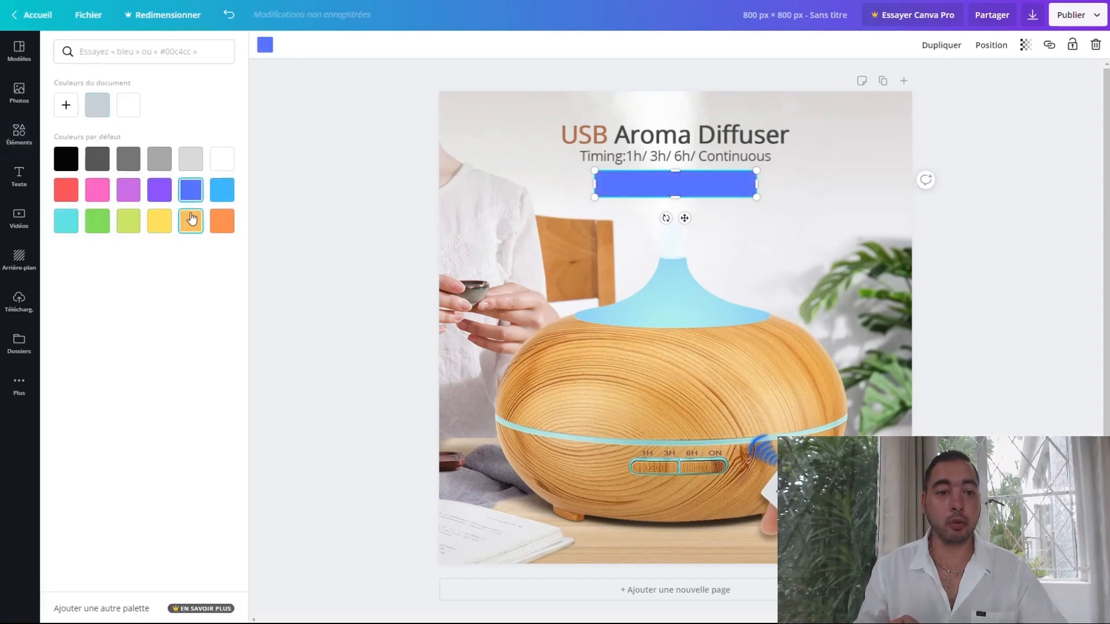
{"action": "left_click", "coordinate": [190, 221]}
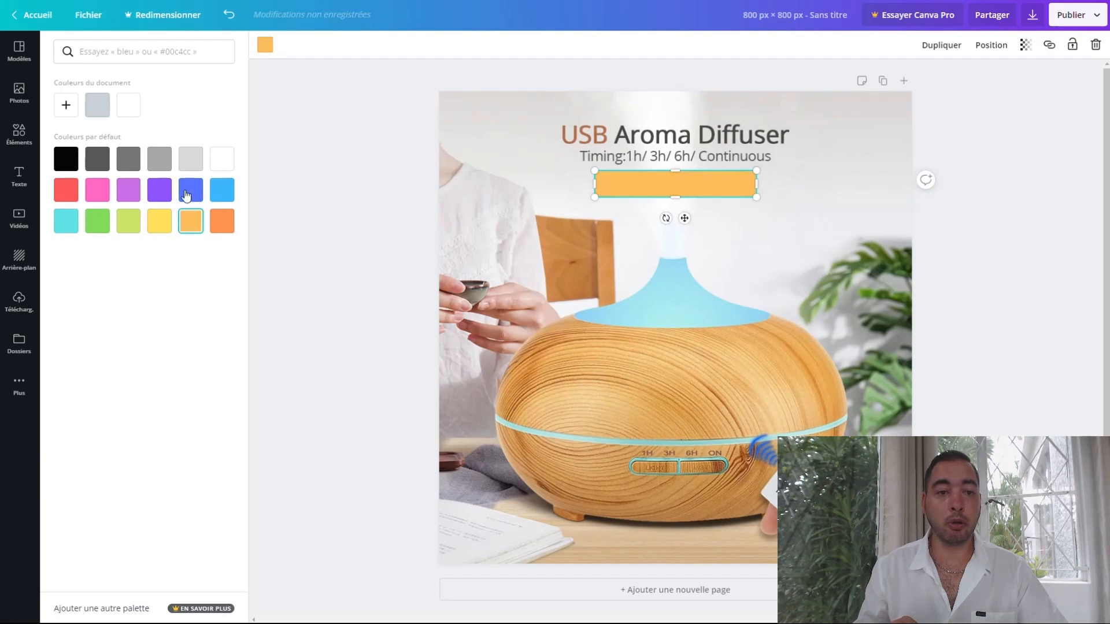
{"action": "left_click", "coordinate": [191, 191]}
{"action": "left_click", "coordinate": [193, 223]}
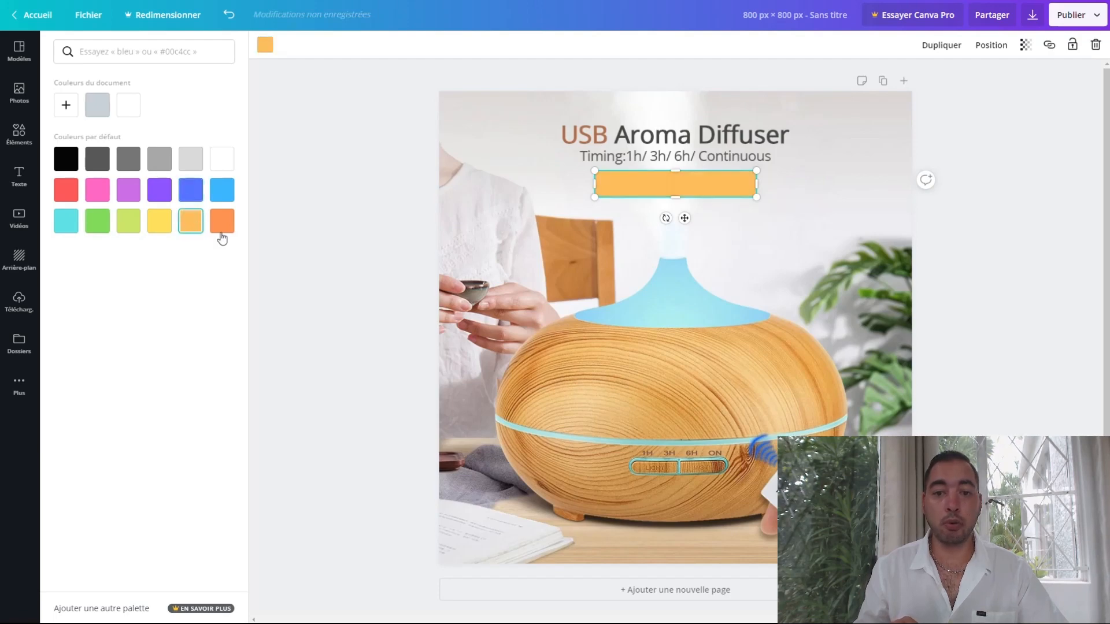
Add a title text reading "7 couleurs différentes à LED" to the diffuser image.
{"action": "left_click", "coordinate": [381, 200]}
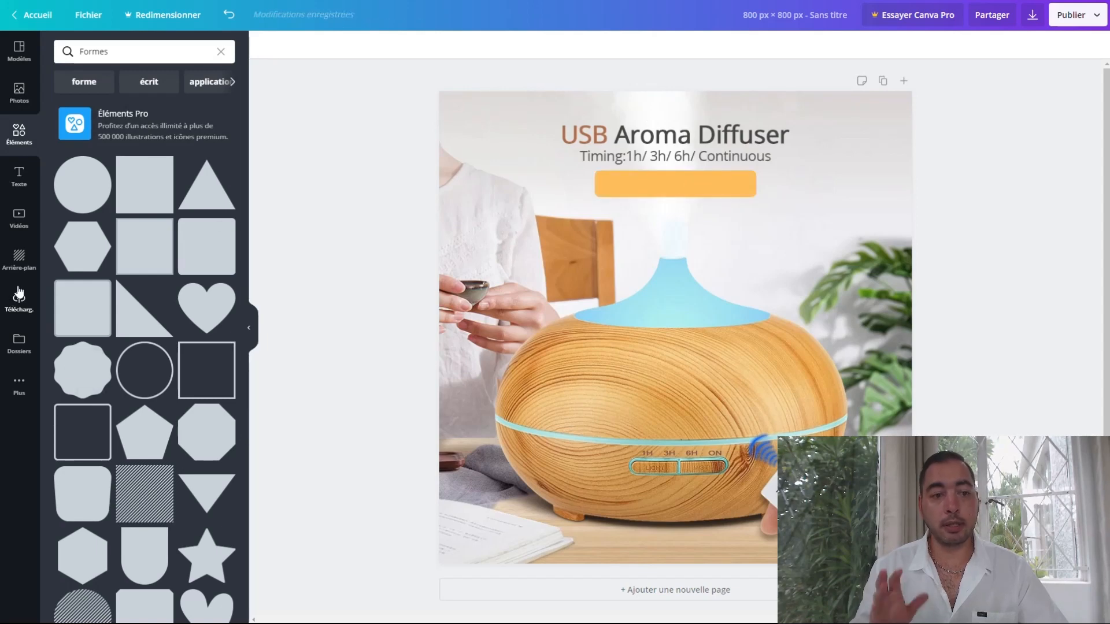
{"action": "left_click", "coordinate": [20, 186]}
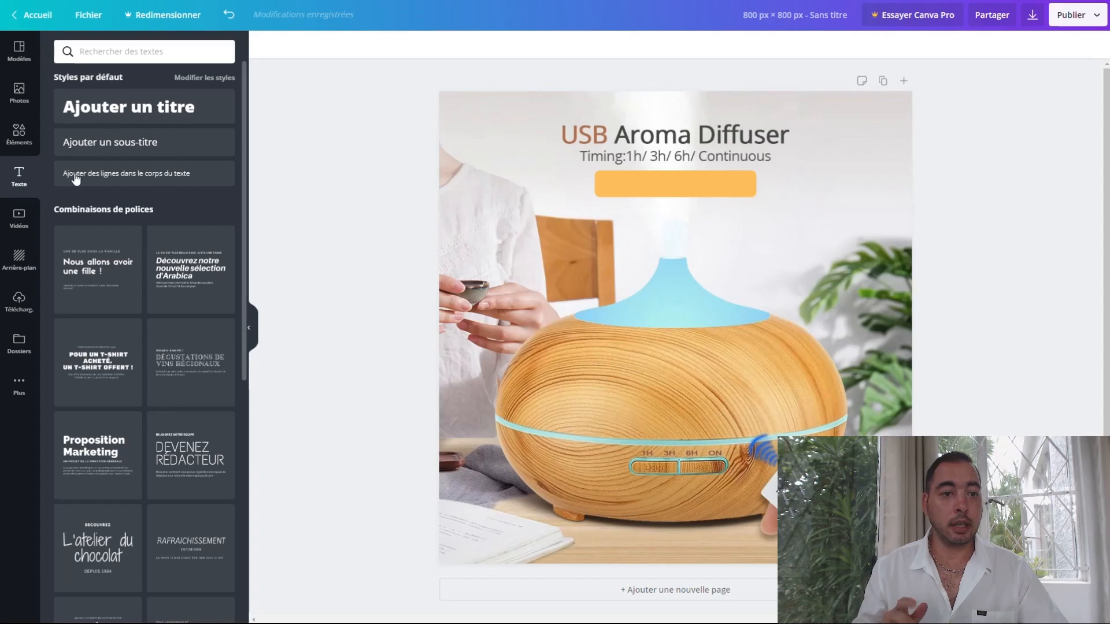
{"action": "left_click", "coordinate": [135, 109]}
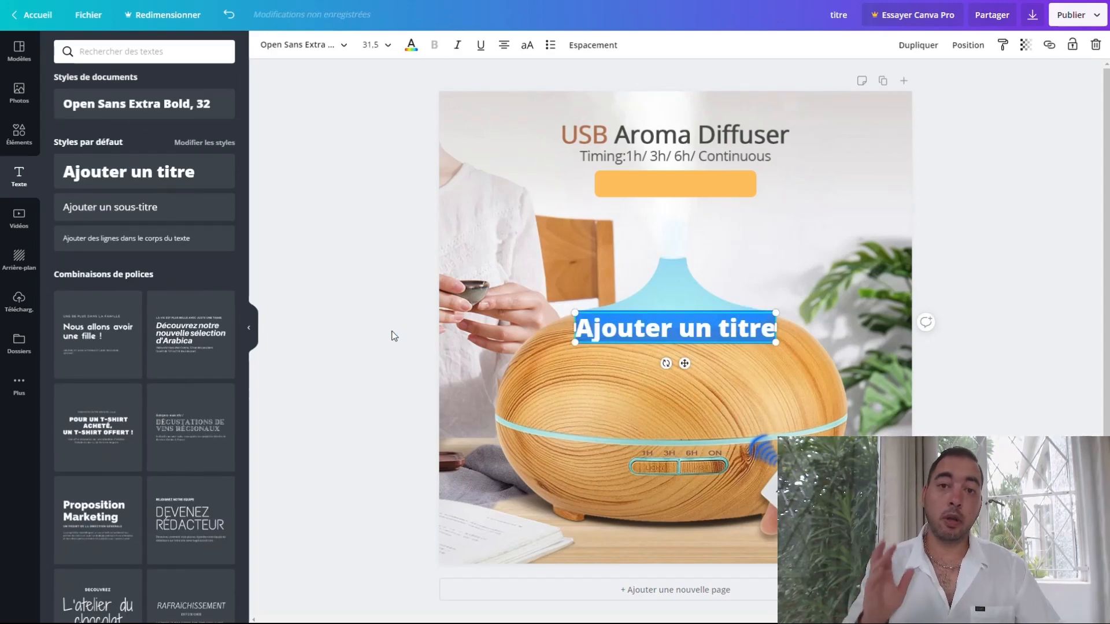
{"action": "double_click", "coordinate": [607, 329]}
{"action": "key", "text": "ctrl+a"}
{"action": "type", "text": "7"}
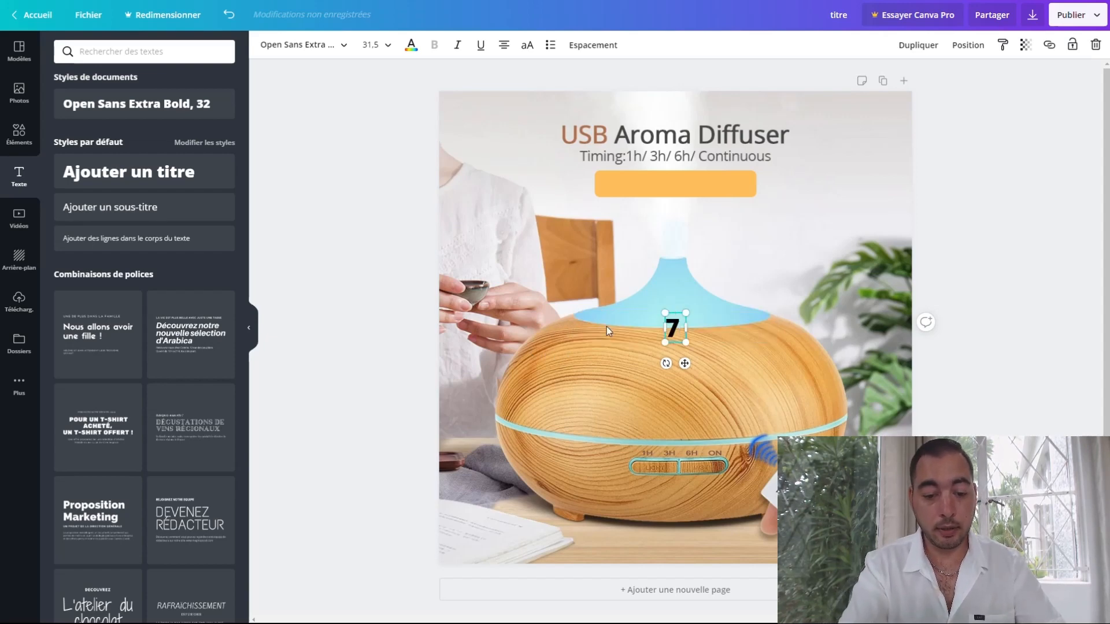
{"action": "type", "text": " couleur"}
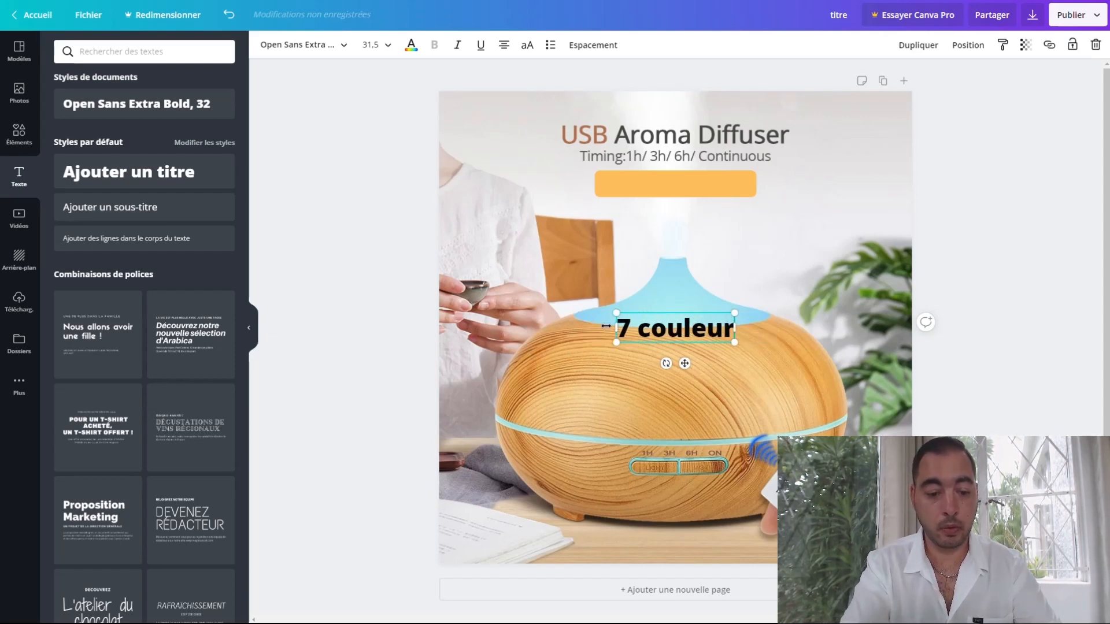
{"action": "type", "text": "s différente"}
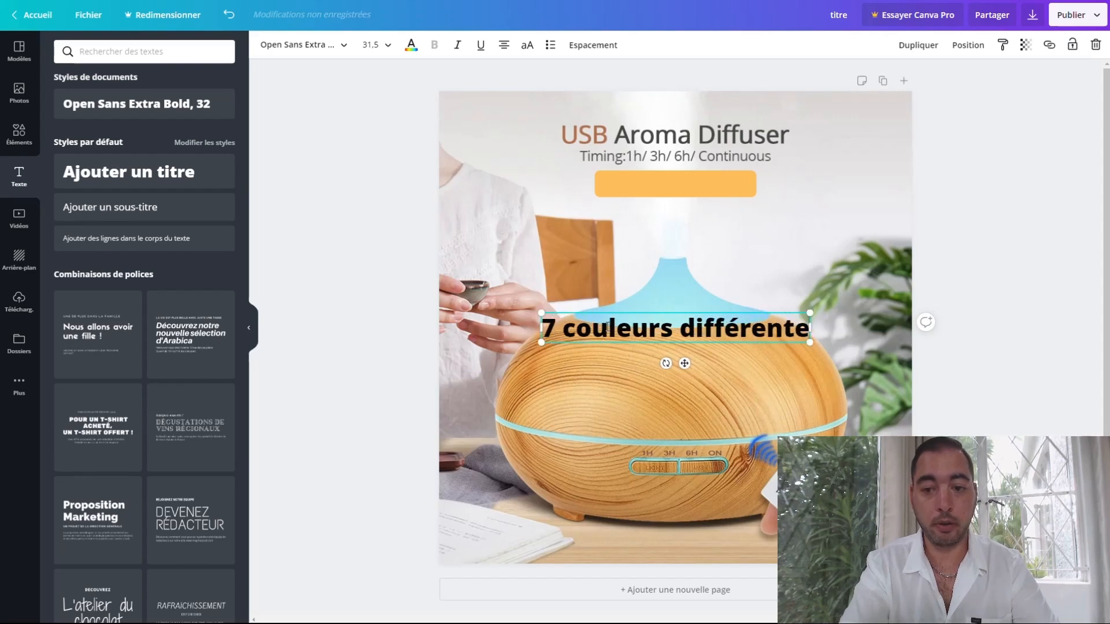
{"action": "type", "text": "s à LED"}
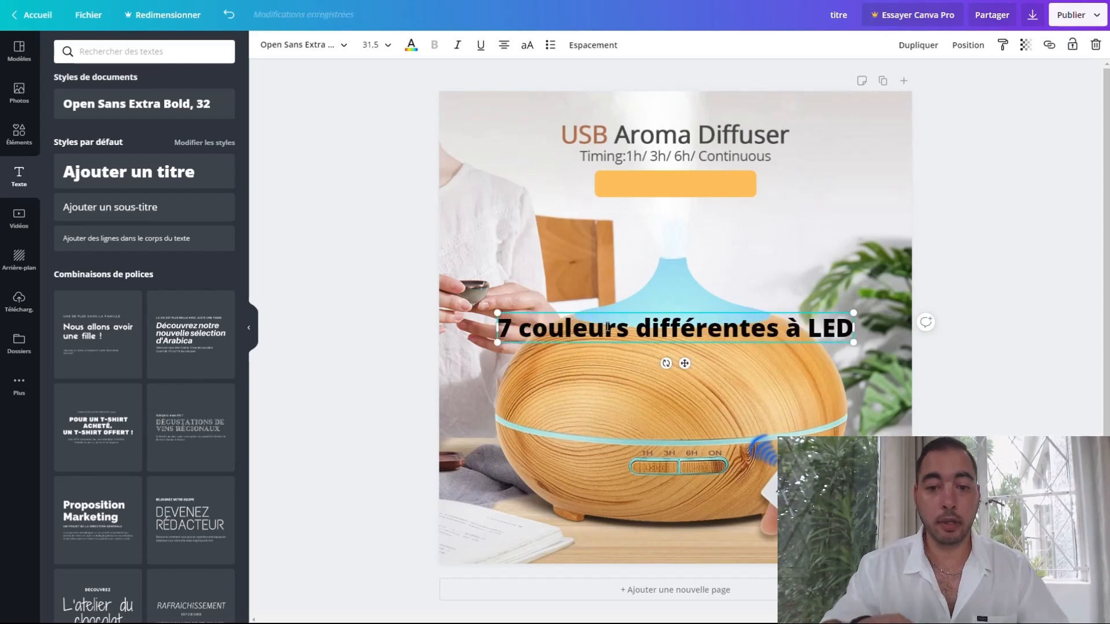
Move the new title onto the orange bar, try font sizes 16 and 18, and set it to 24.
{"action": "left_click_drag", "start_coordinate": [611, 310], "coordinate": [629, 164]}
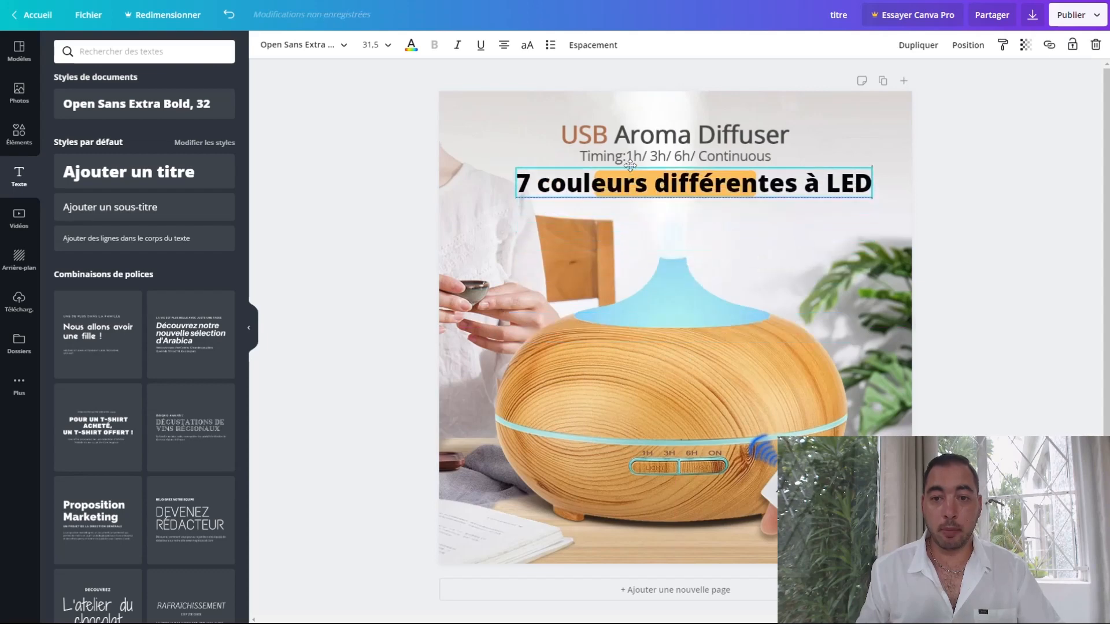
{"action": "left_click", "coordinate": [389, 46]}
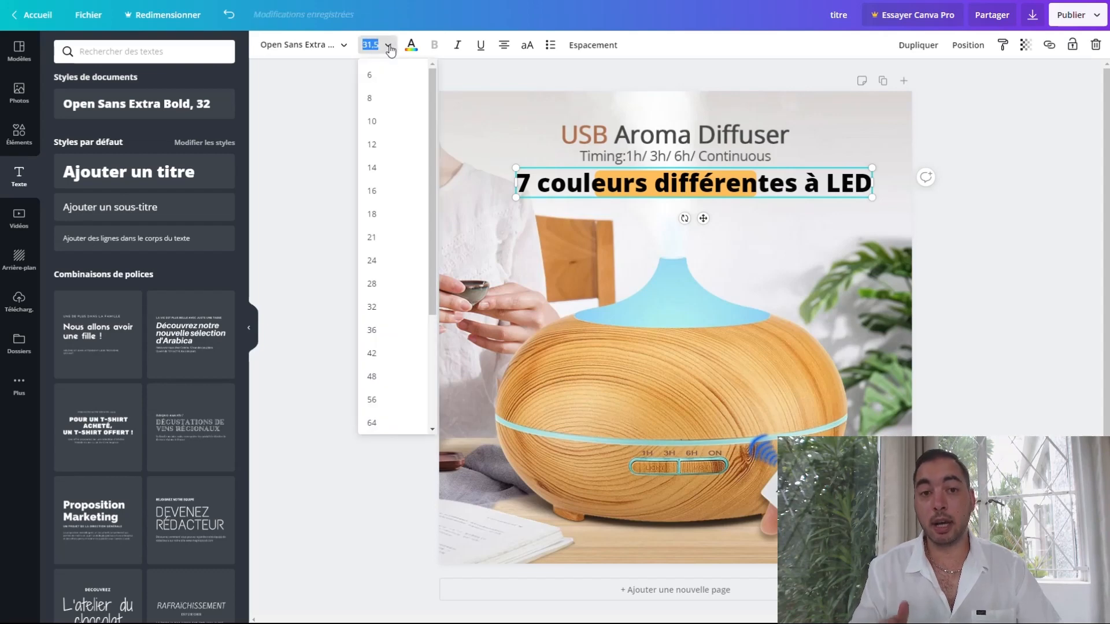
{"action": "left_click", "coordinate": [396, 195]}
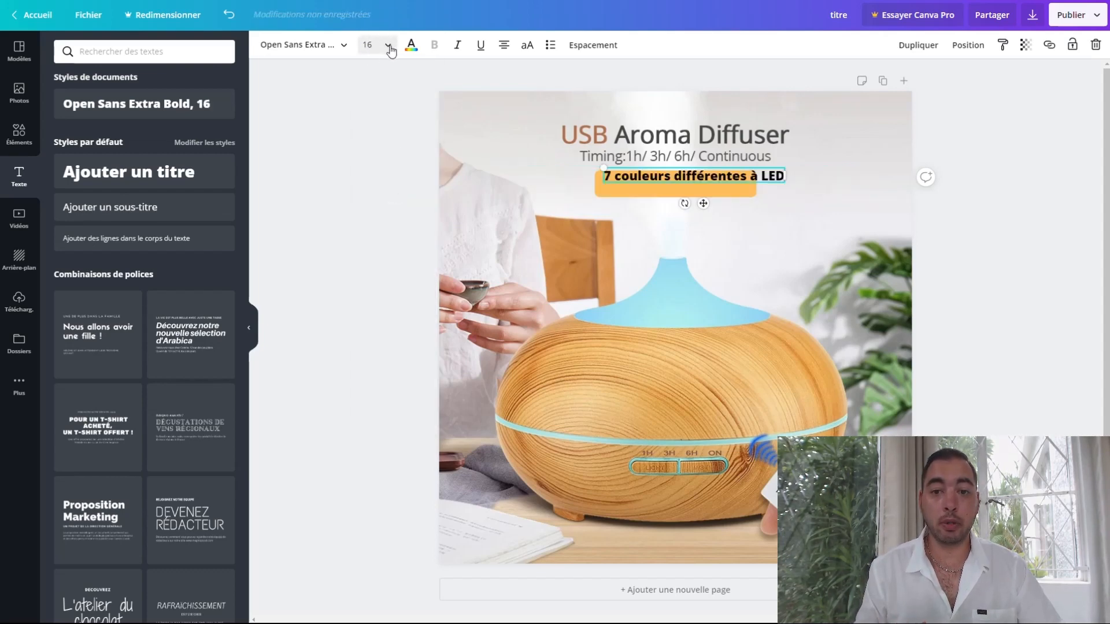
{"action": "left_click", "coordinate": [389, 48]}
{"action": "left_click", "coordinate": [397, 213]}
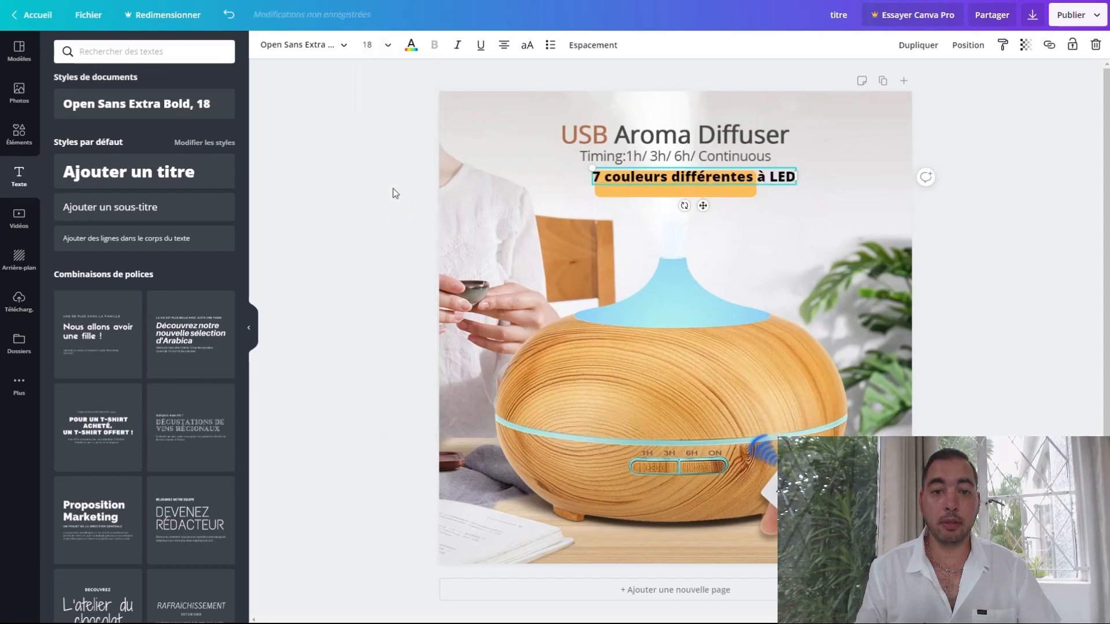
{"action": "left_click", "coordinate": [385, 45]}
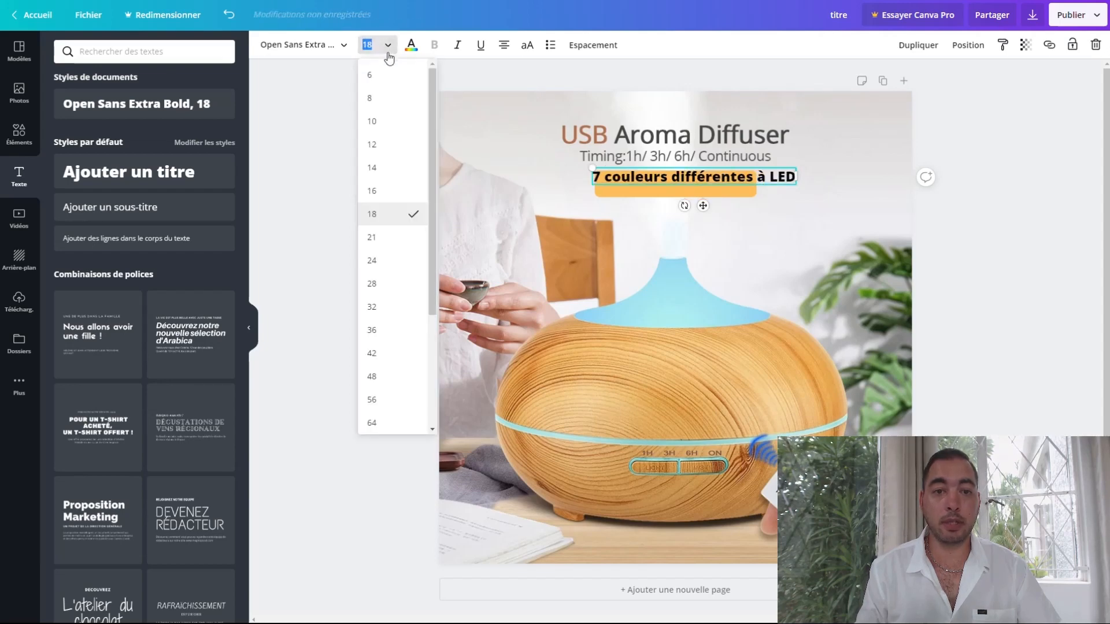
{"action": "left_click", "coordinate": [372, 260]}
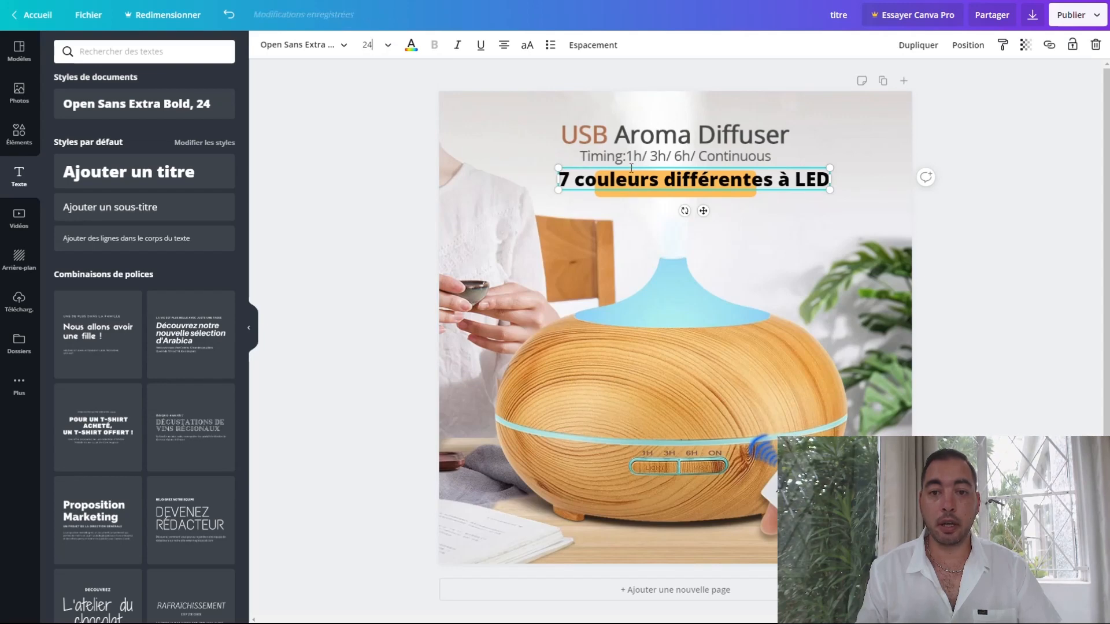
Move the title below the orange bar and widen the bar at both ends to about 506 px.
{"action": "left_click_drag", "start_coordinate": [629, 167], "coordinate": [651, 237]}
{"action": "left_click", "coordinate": [647, 175]}
{"action": "left_click_drag", "start_coordinate": [570, 186], "coordinate": [509, 185]}
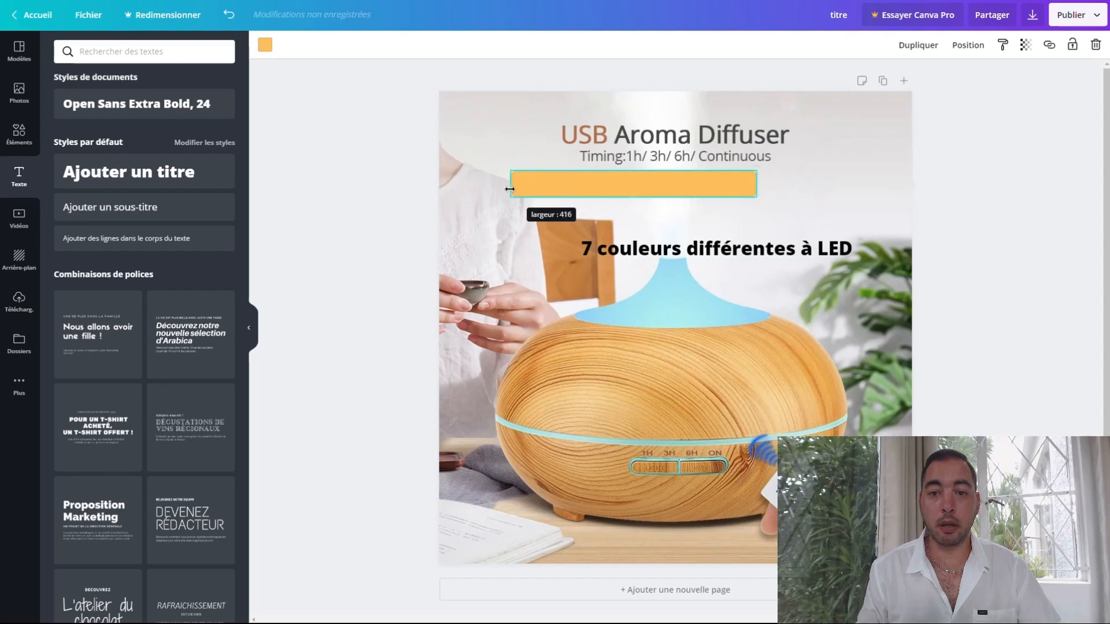
{"action": "left_click_drag", "start_coordinate": [757, 184], "coordinate": [843, 184]}
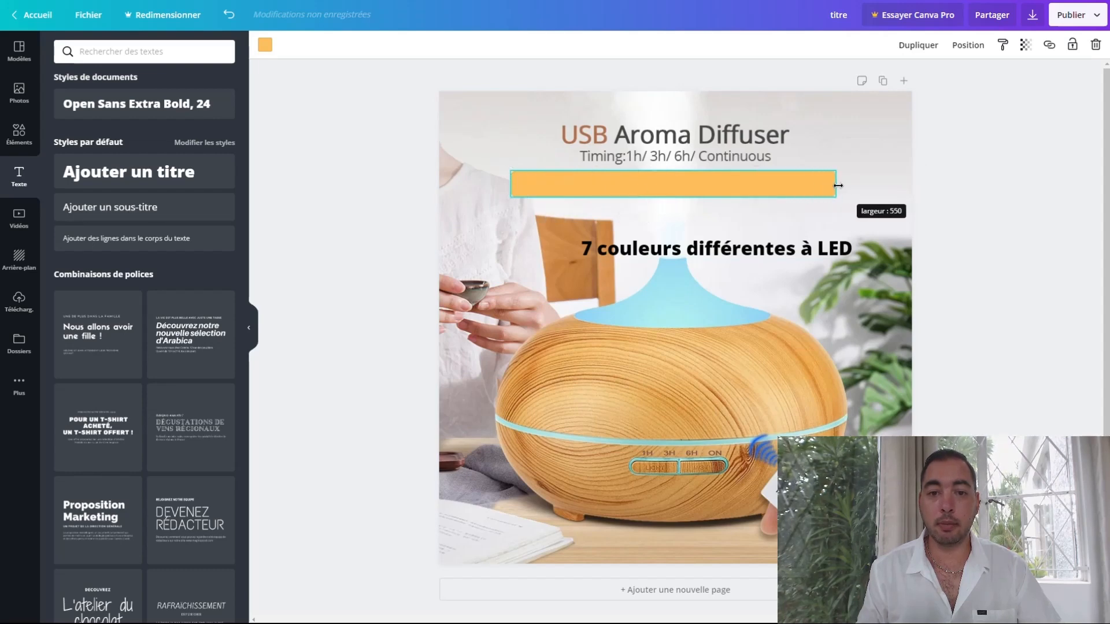
{"action": "left_click_drag", "start_coordinate": [511, 188], "coordinate": [536, 189]}
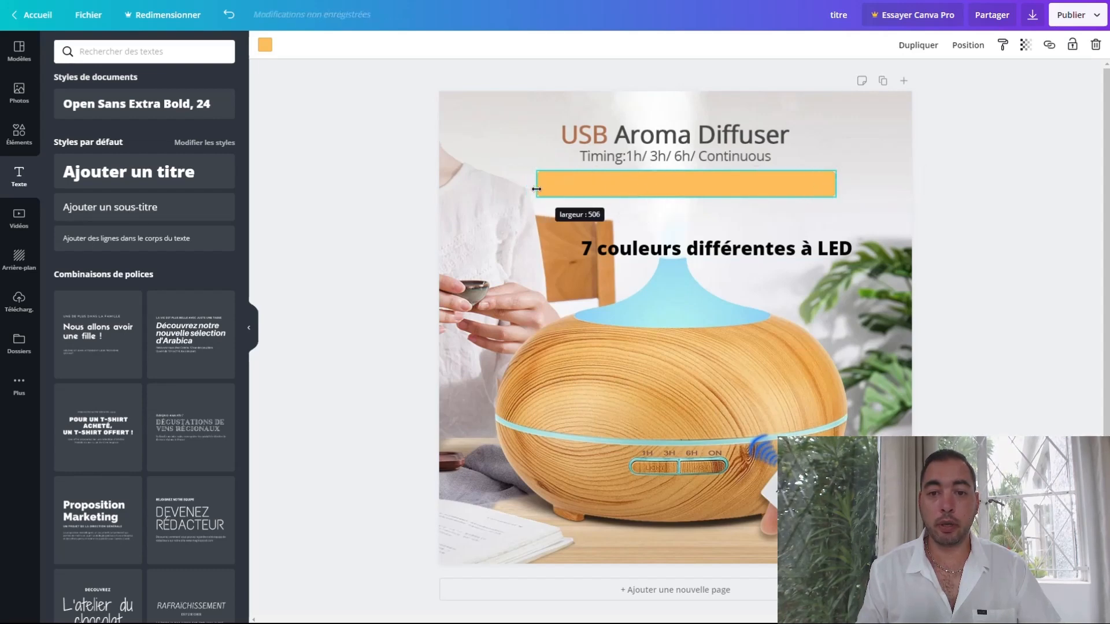
Place the title back on the orange bar, trim the bar's ends to fit the text closely, and deselect it.
{"action": "left_click", "coordinate": [671, 240]}
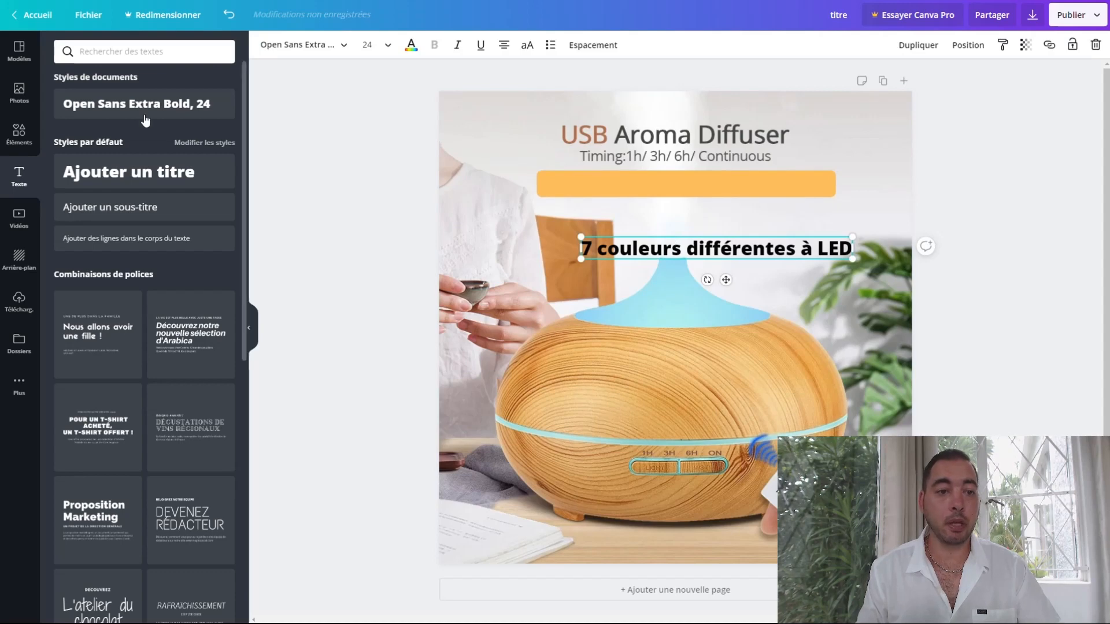
{"action": "left_click_drag", "start_coordinate": [652, 243], "coordinate": [626, 174]}
{"action": "left_click", "coordinate": [523, 186]}
{"action": "left_click", "coordinate": [538, 183]}
{"action": "left_click_drag", "start_coordinate": [543, 183], "coordinate": [551, 183]}
{"action": "left_click_drag", "start_coordinate": [834, 185], "coordinate": [829, 185]}
{"action": "left_click", "coordinate": [848, 231]}
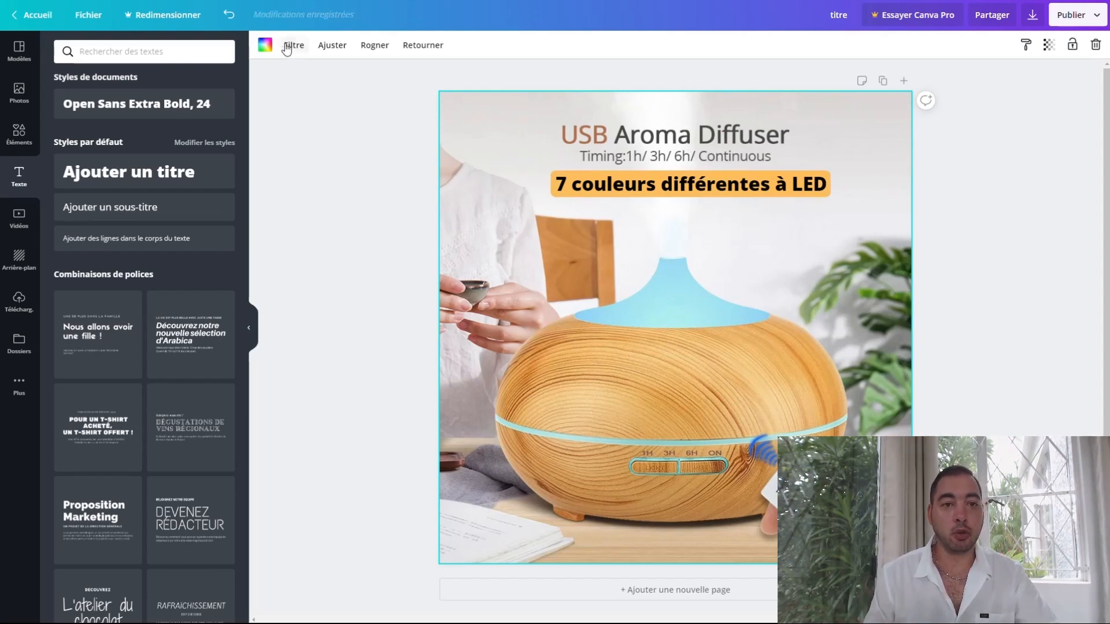
Try grey, purple, orange and red text colours on the LED title, and return it to black.
{"action": "left_click", "coordinate": [613, 183]}
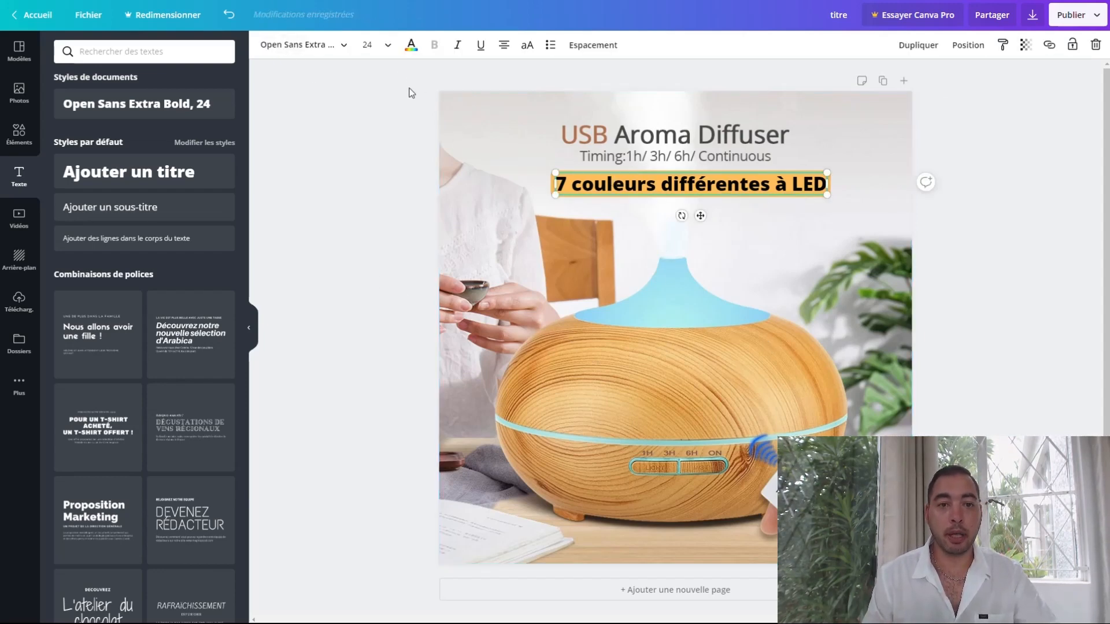
{"action": "left_click", "coordinate": [412, 46]}
{"action": "left_click", "coordinate": [162, 113]}
{"action": "left_click", "coordinate": [159, 156]}
{"action": "left_click", "coordinate": [128, 161]}
{"action": "left_click", "coordinate": [161, 192]}
{"action": "left_click", "coordinate": [191, 222]}
{"action": "left_click", "coordinate": [223, 223]}
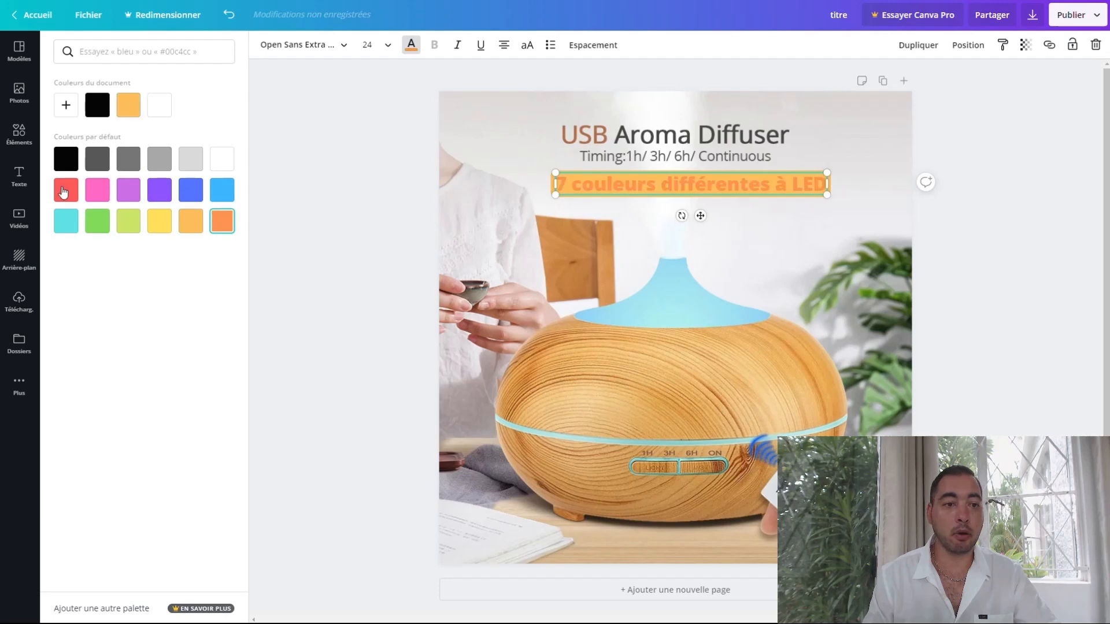
{"action": "left_click", "coordinate": [66, 191]}
{"action": "left_click", "coordinate": [65, 158]}
{"action": "left_click", "coordinate": [588, 274]}
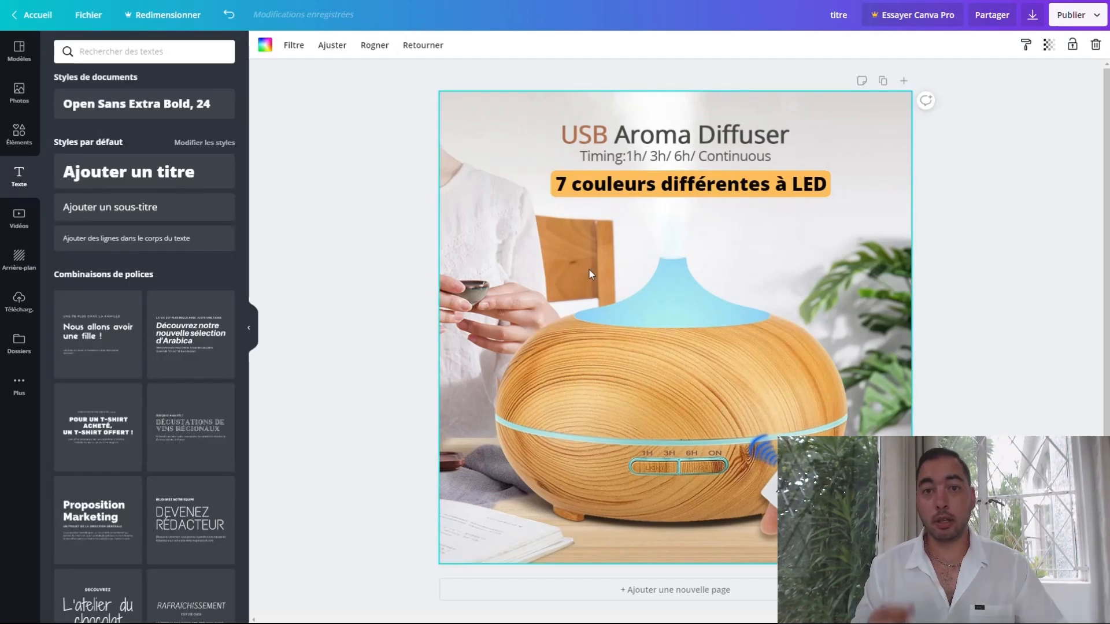
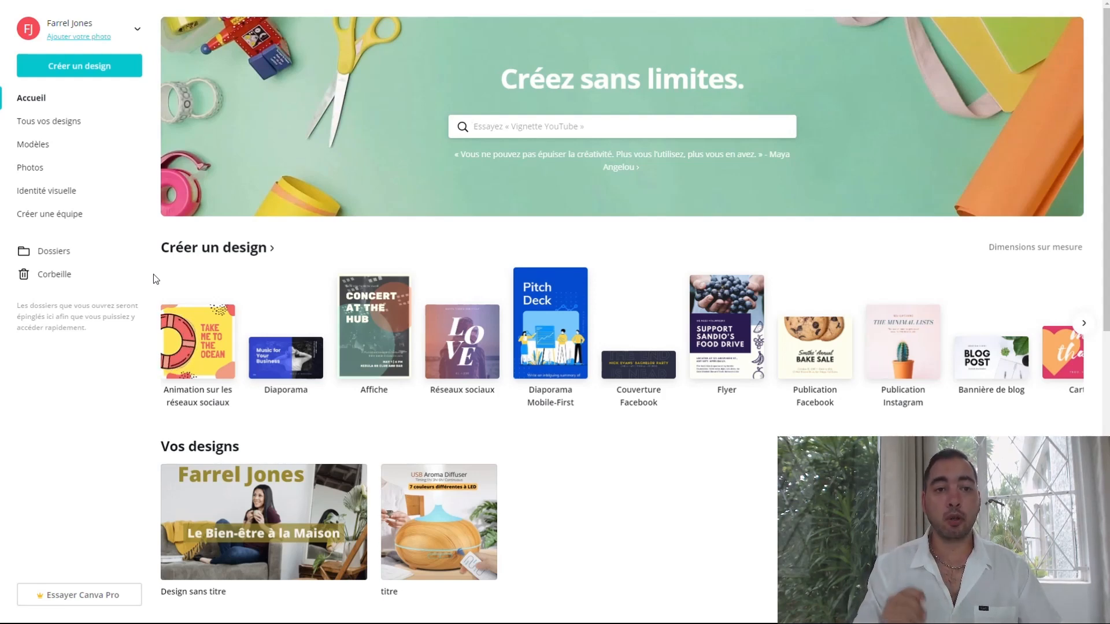
Create a new blank design with custom dimensions of 1920 × 1080 px.
{"action": "left_click", "coordinate": [83, 68]}
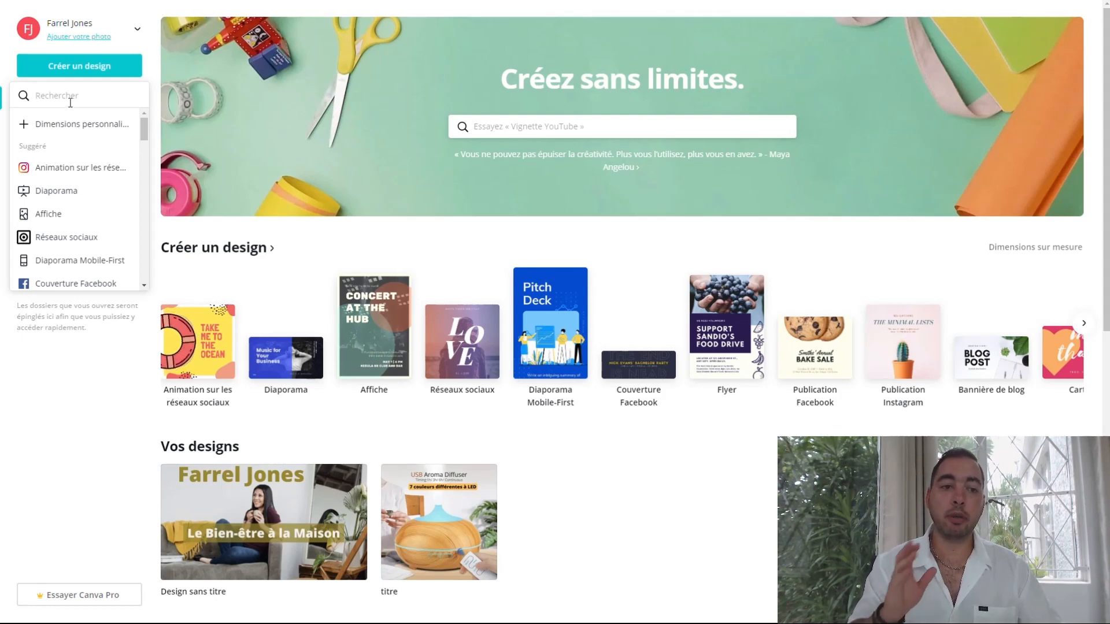
{"action": "left_click", "coordinate": [70, 123]}
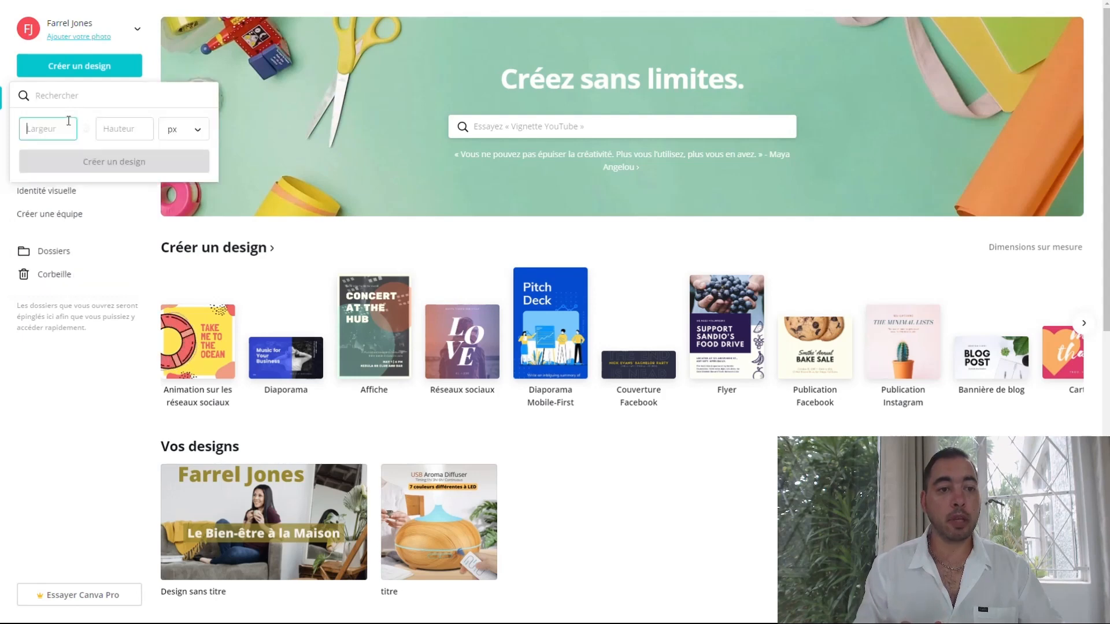
{"action": "type", "text": "1920"}
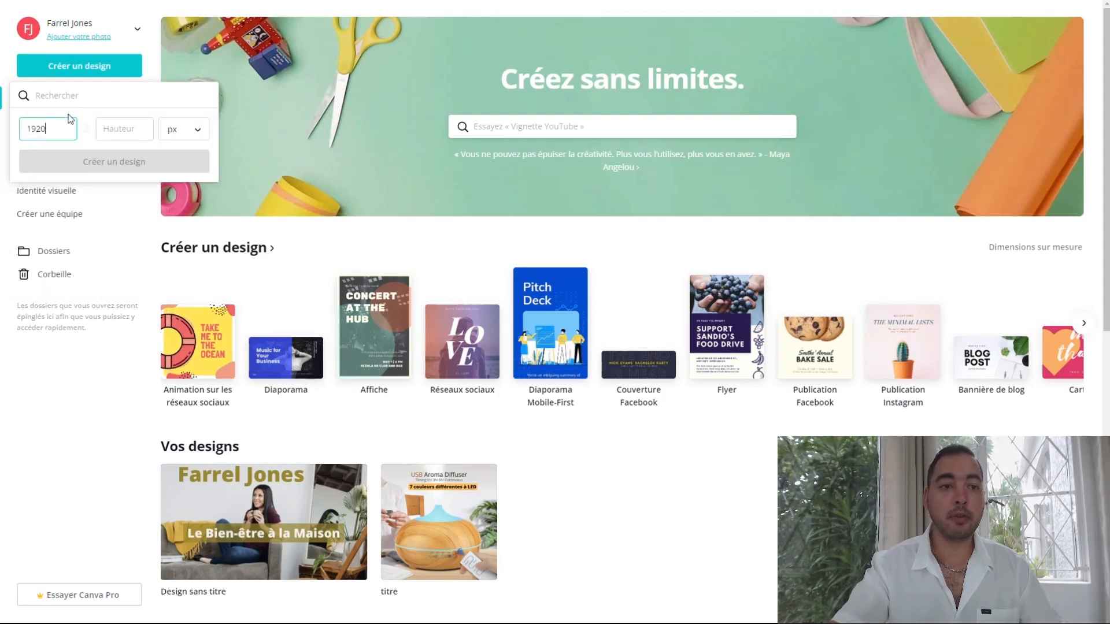
{"action": "left_click", "coordinate": [103, 122]}
{"action": "type", "text": "1080"}
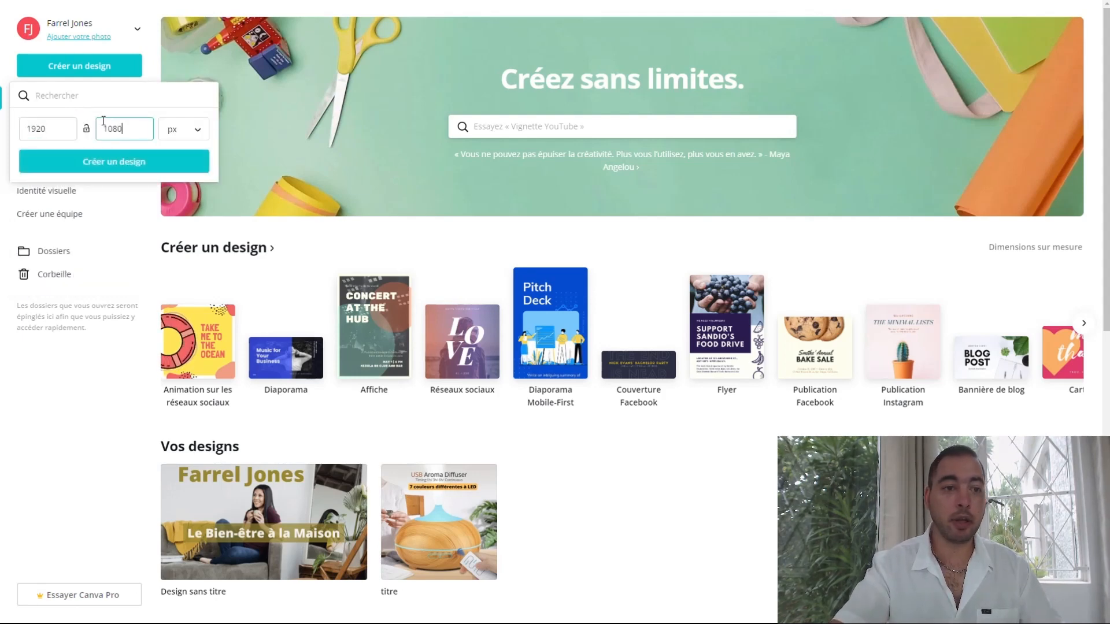
{"action": "left_click", "coordinate": [113, 162]}
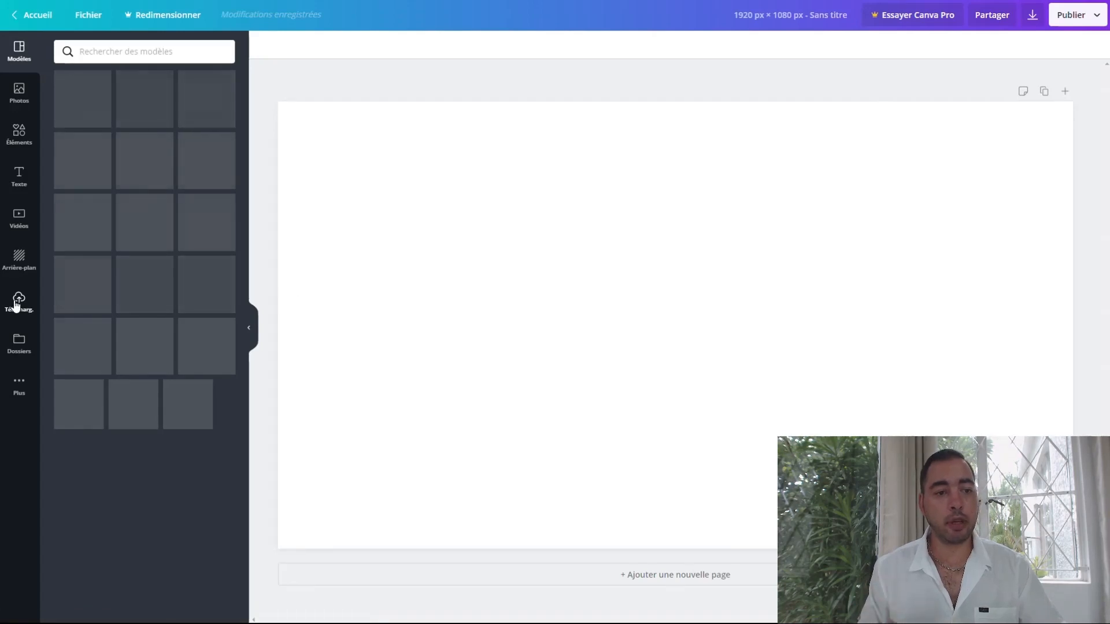
Insert the uploaded "Le Bien-être à la Maison" banner image and enlarge it to fill the 1920 × 1080 page.
{"action": "left_click", "coordinate": [22, 312]}
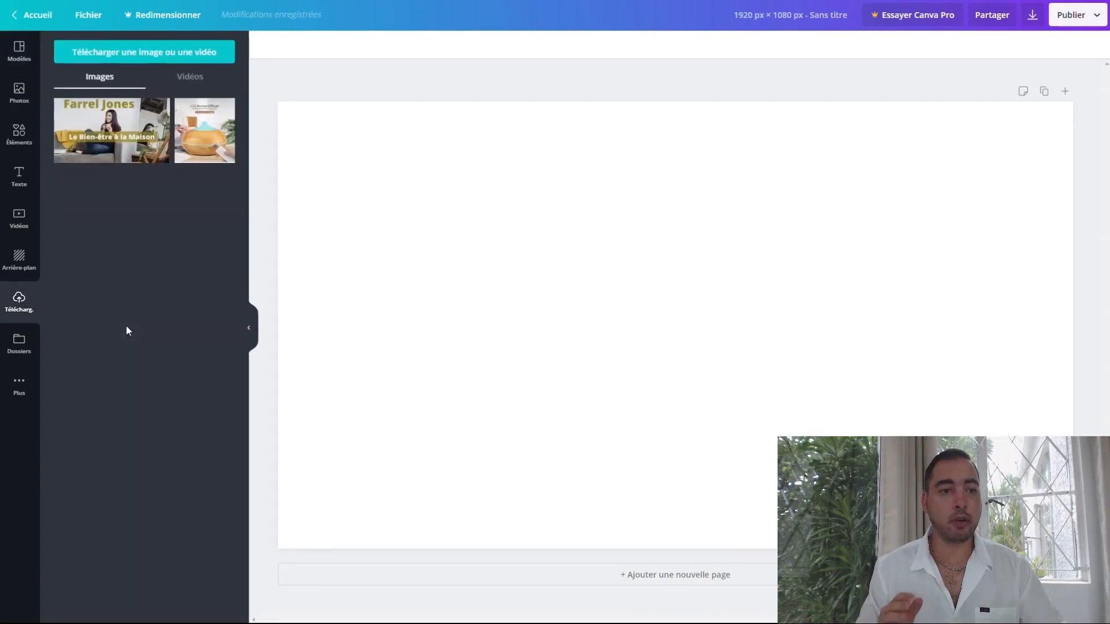
{"action": "left_click", "coordinate": [100, 139]}
{"action": "left_click_drag", "start_coordinate": [573, 305], "coordinate": [649, 345]}
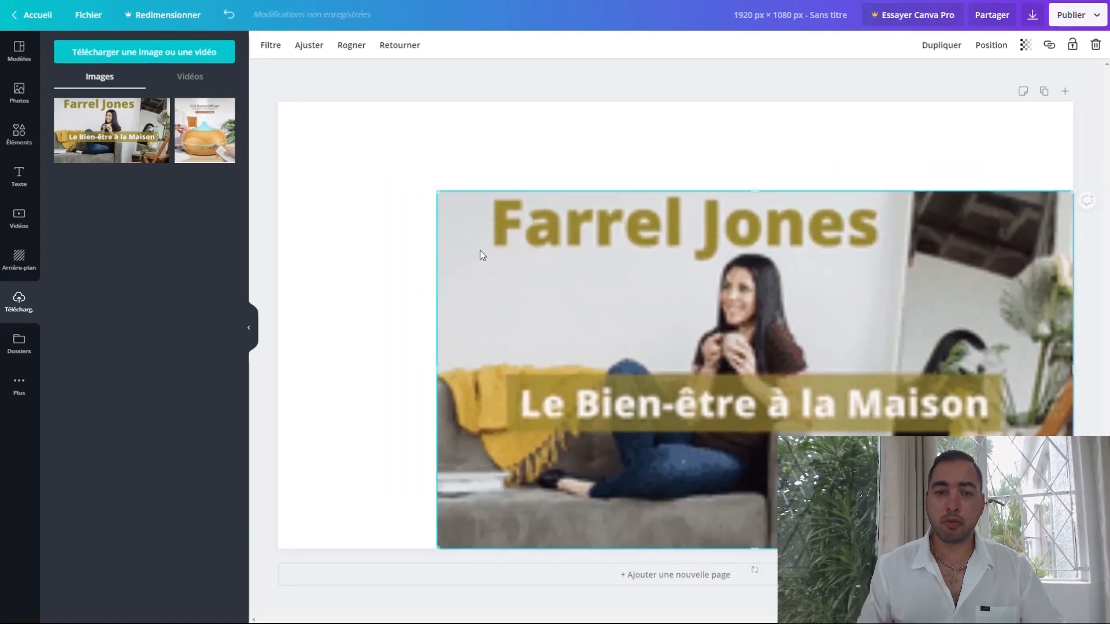
{"action": "left_click_drag", "start_coordinate": [430, 192], "coordinate": [266, 114]}
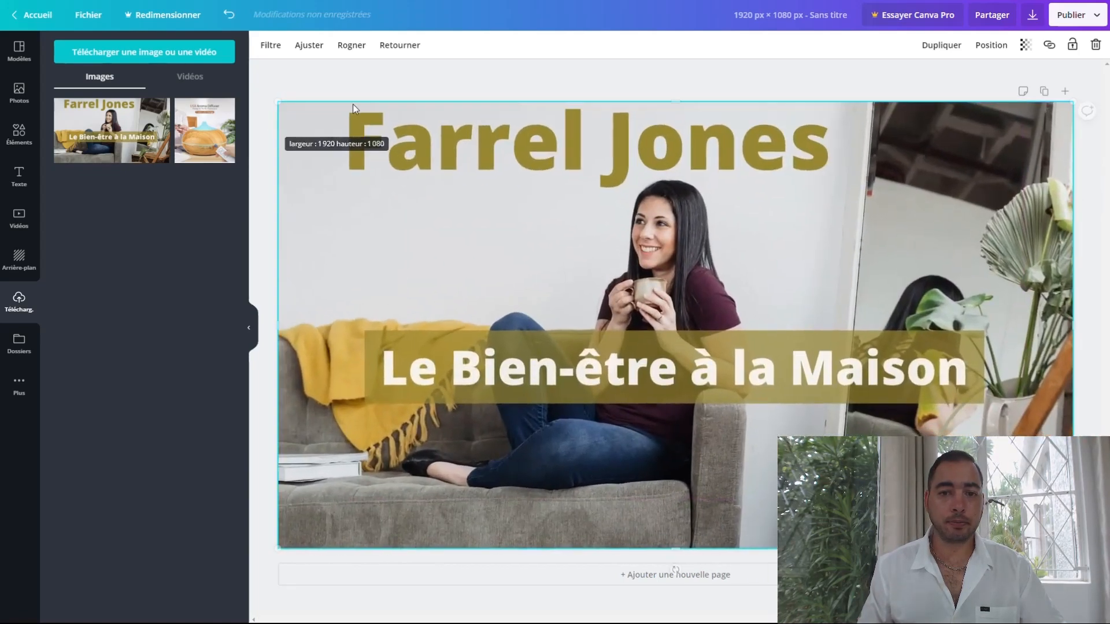
{"action": "left_click", "coordinate": [397, 83]}
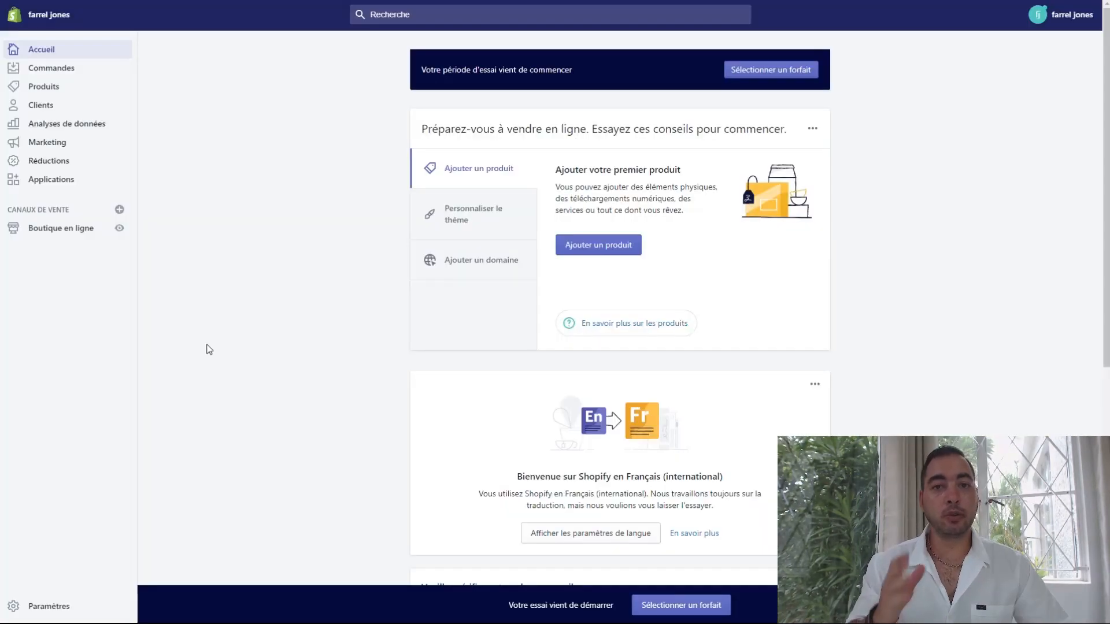
In the Shopify admin, open the online store's Debut theme for customisation and look through the home page preview.
{"action": "left_click", "coordinate": [60, 231]}
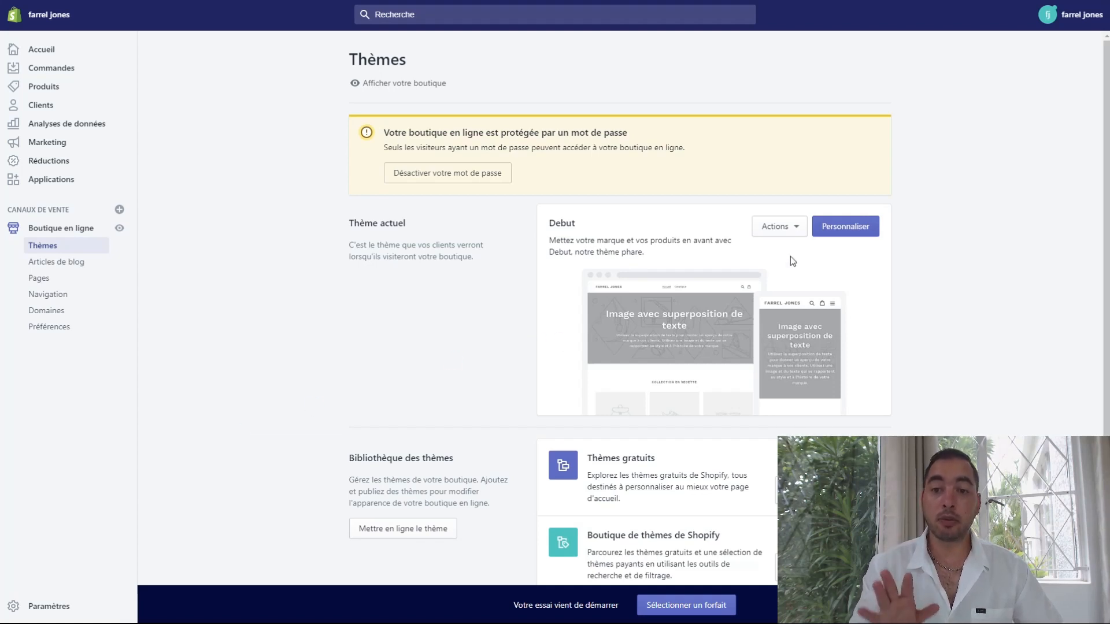
{"action": "left_click", "coordinate": [847, 230]}
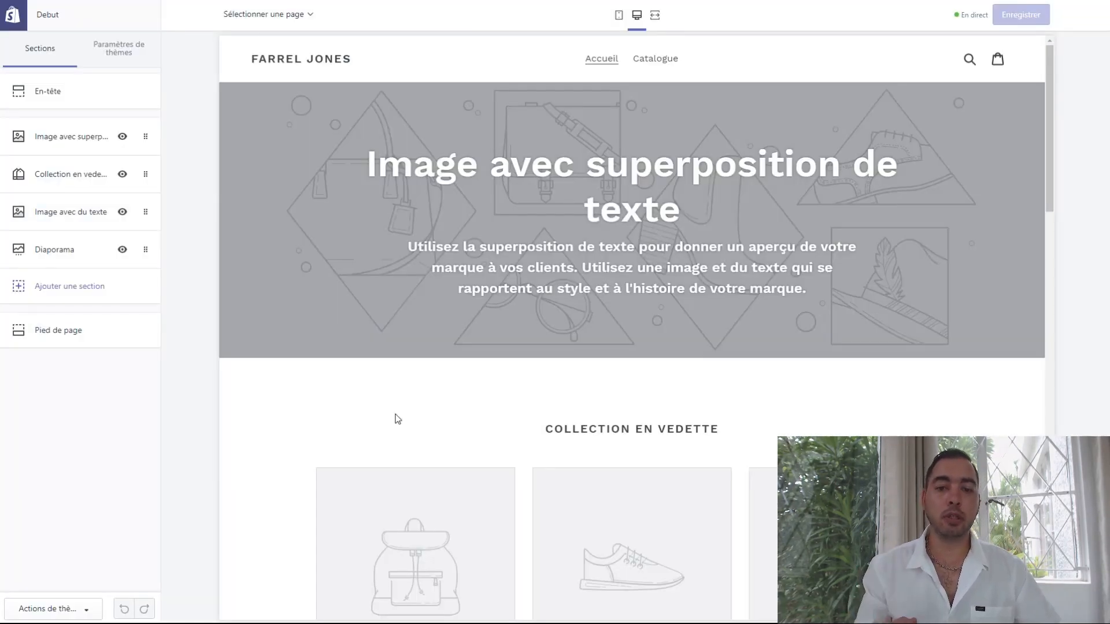
{"action": "scroll", "coordinate": [399, 425], "scroll_direction": "down", "scroll_amount": 15}
{"action": "scroll", "coordinate": [408, 430], "scroll_direction": "down", "scroll_amount": 9}
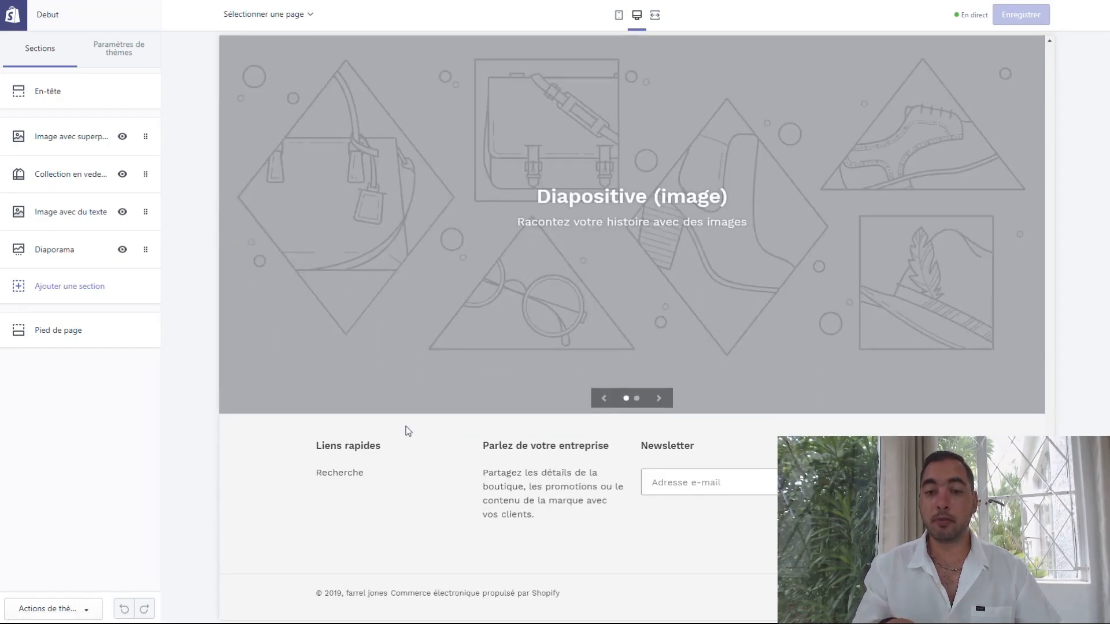
{"action": "scroll", "coordinate": [408, 430], "scroll_direction": "up", "scroll_amount": 18}
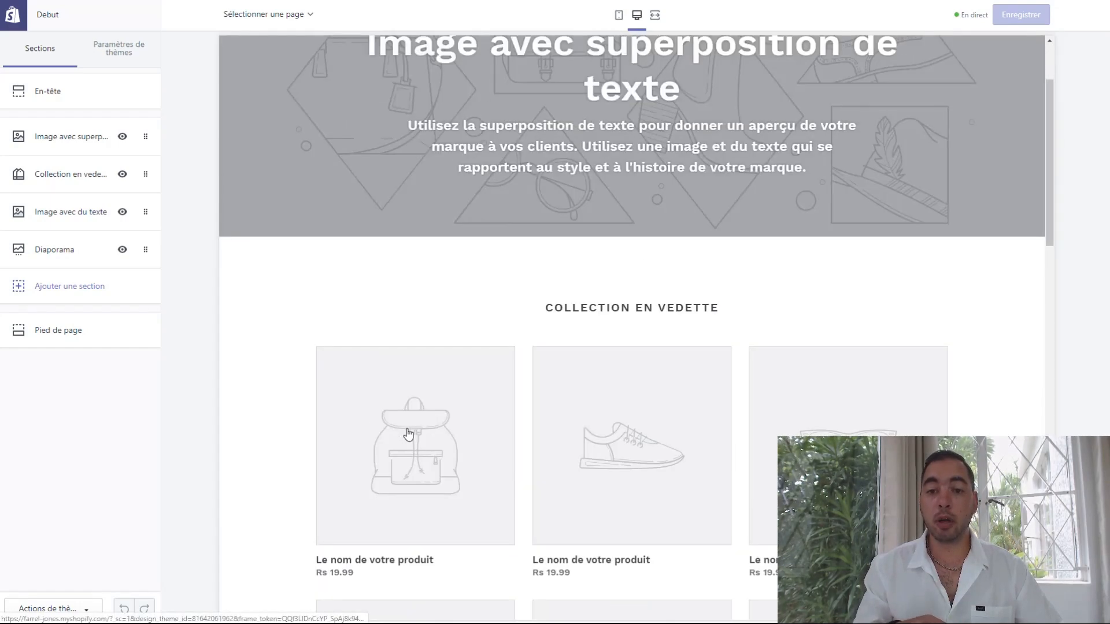
Upload the "Le Bien-être à la Maison" banner to the image-with-text-overlay section and set the section height to "S'adapter à l'image".
{"action": "scroll", "coordinate": [409, 434], "scroll_direction": "up", "scroll_amount": 3}
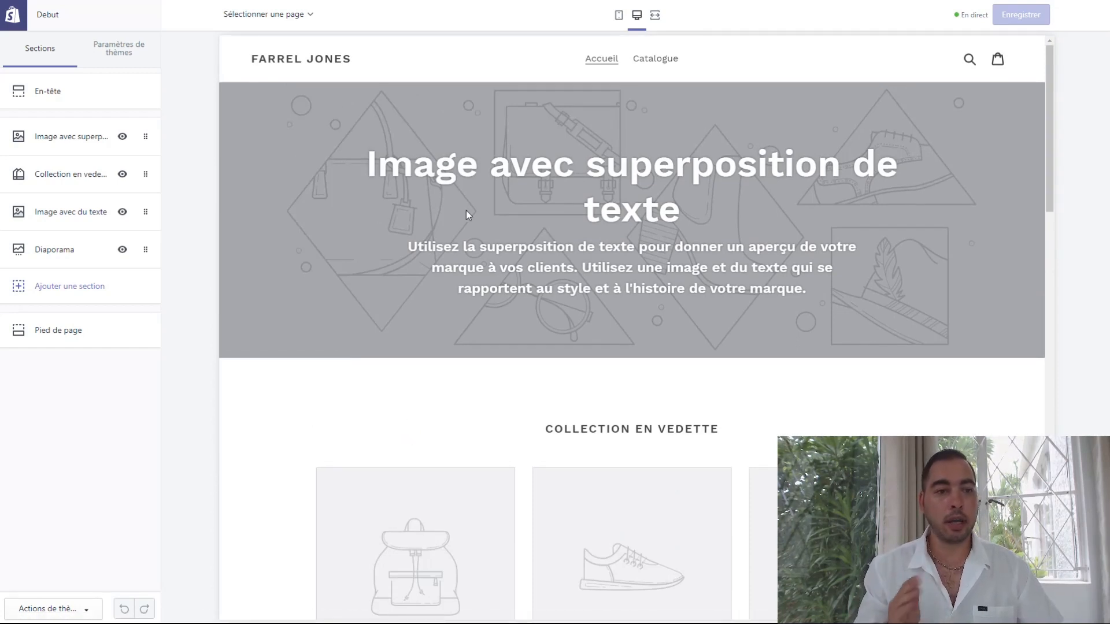
{"action": "left_click", "coordinate": [55, 141]}
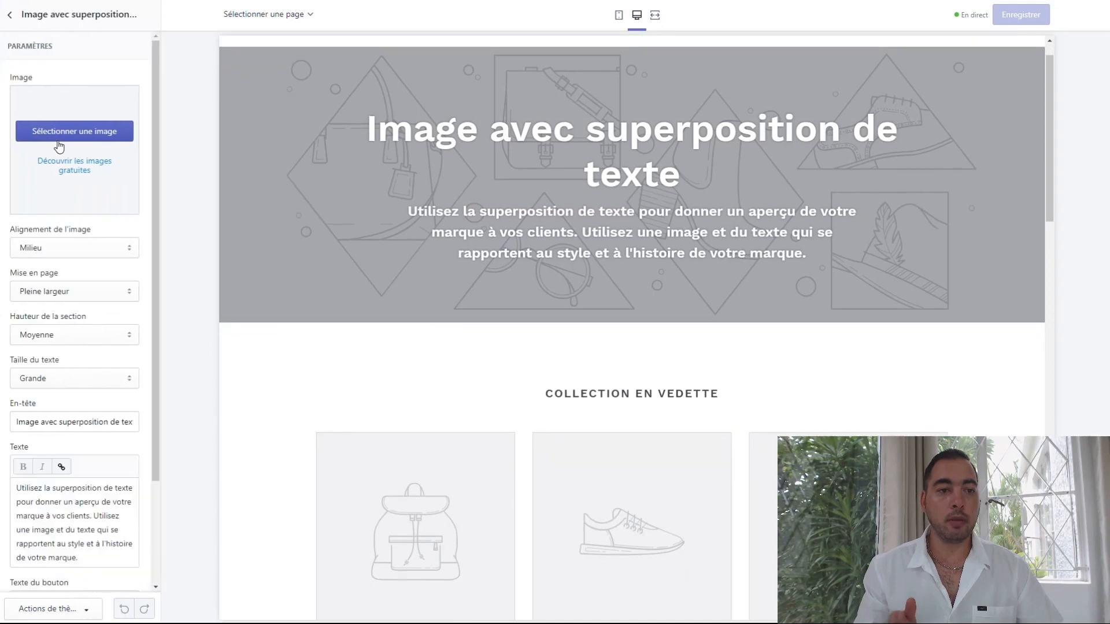
{"action": "left_click", "coordinate": [73, 139]}
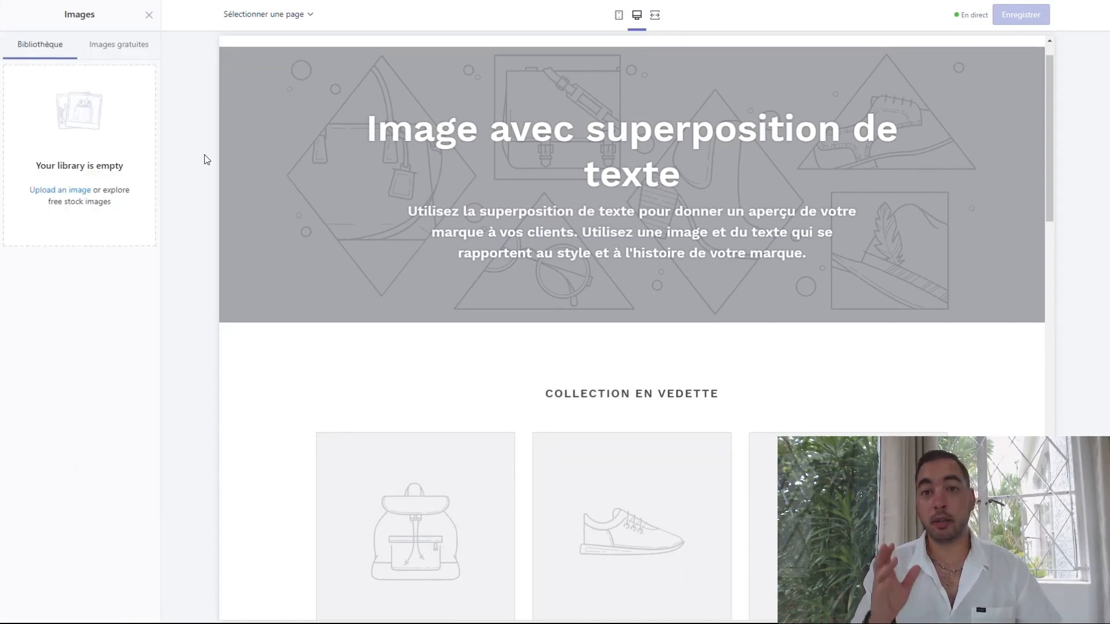
{"action": "left_click", "coordinate": [44, 190]}
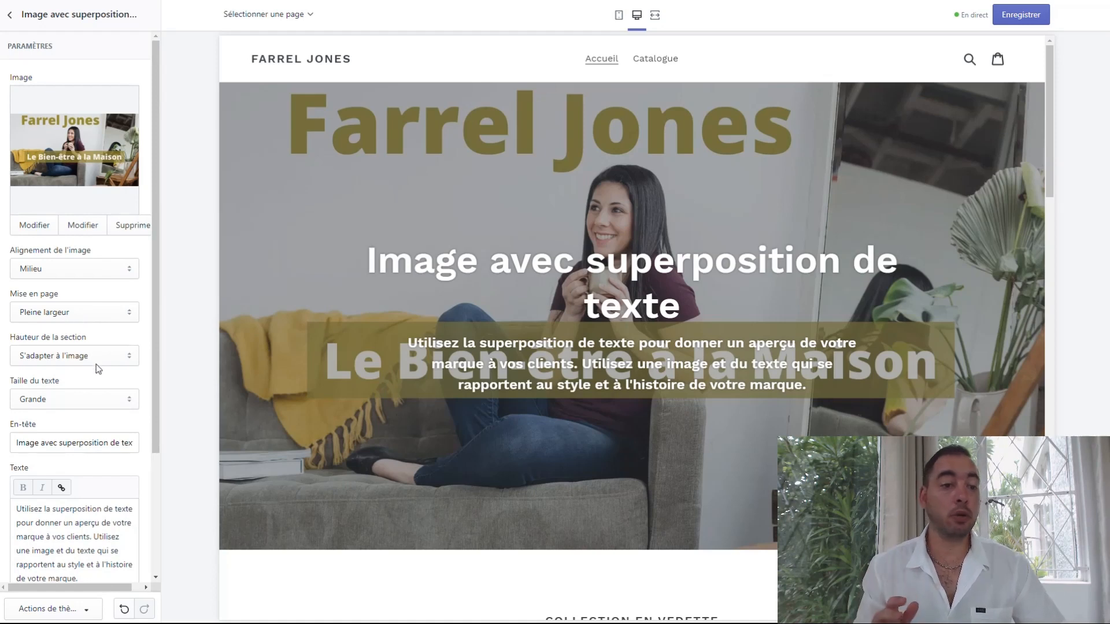
Clear the banner section's placeholder heading and text, and save the theme.
{"action": "double_click", "coordinate": [98, 443]}
{"action": "key", "text": "ctrl+a"}
{"action": "key", "text": "BackSpace"}
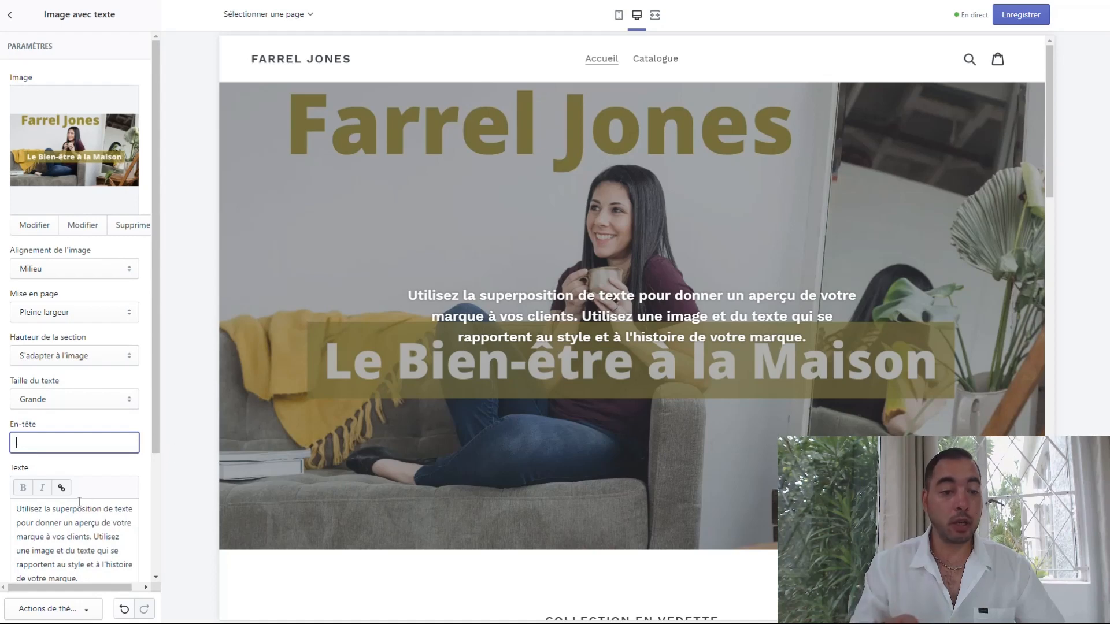
{"action": "left_click_drag", "start_coordinate": [17, 508], "coordinate": [123, 609]}
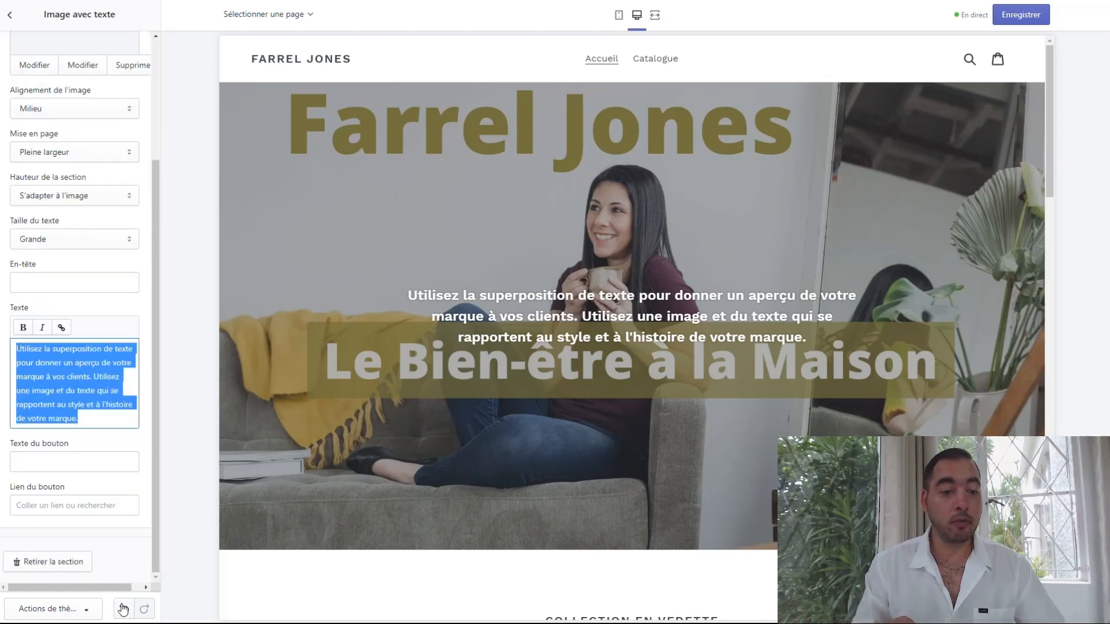
{"action": "key", "text": "BackSpace"}
{"action": "left_click", "coordinate": [181, 371]}
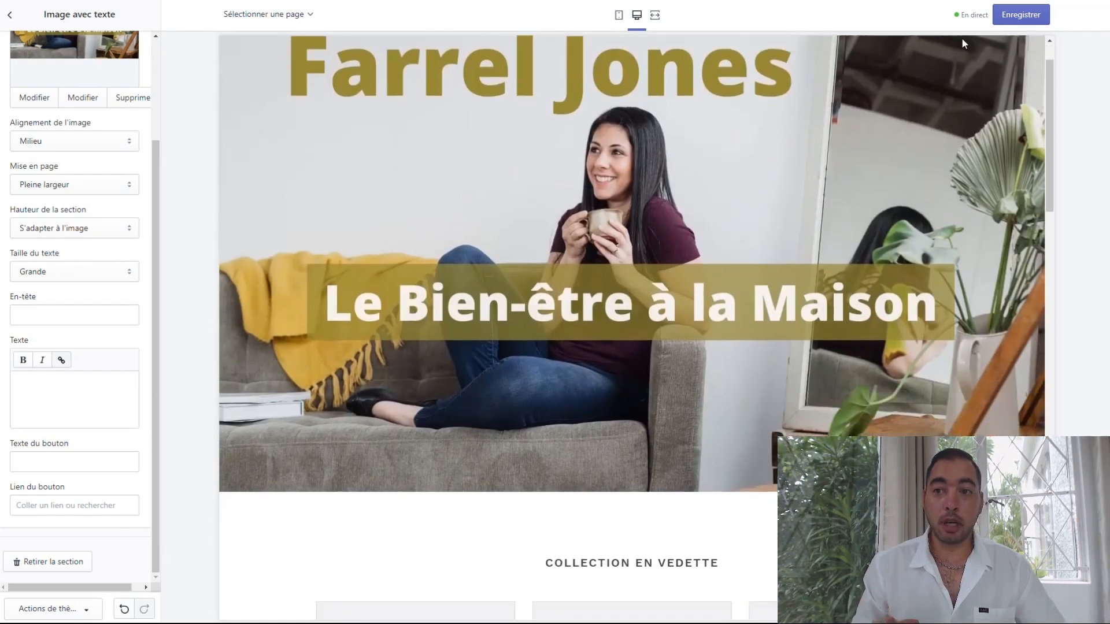
{"action": "left_click", "coordinate": [1020, 14]}
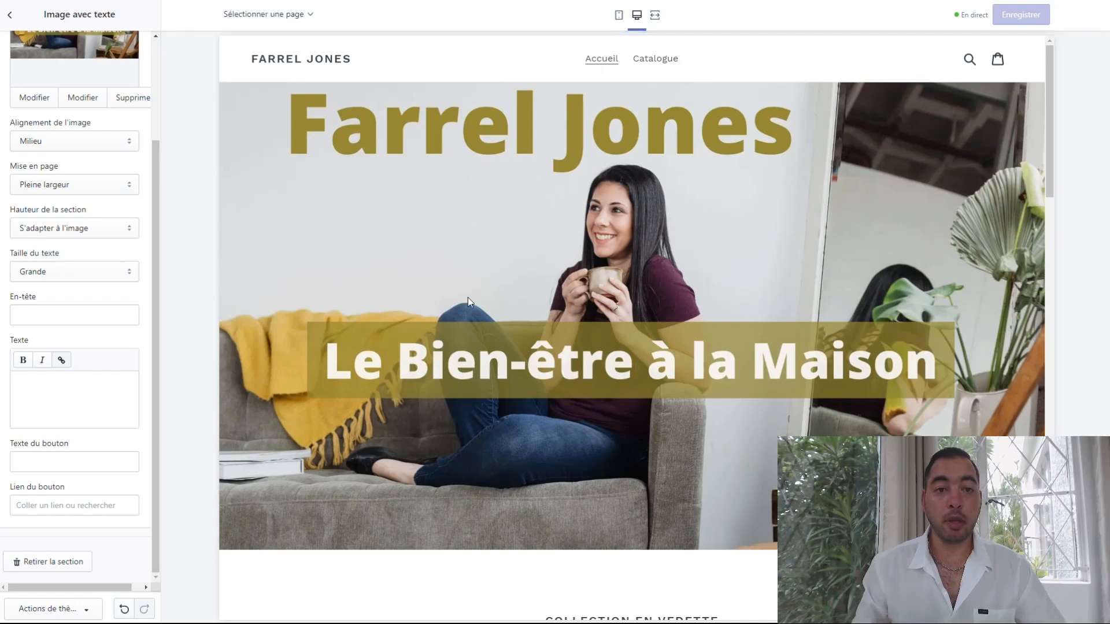
Look over the home page preview with the new banner and open the En-tête section's settings.
{"action": "scroll", "coordinate": [495, 295], "scroll_direction": "down", "scroll_amount": 5}
{"action": "scroll", "coordinate": [477, 286], "scroll_direction": "up", "scroll_amount": 5}
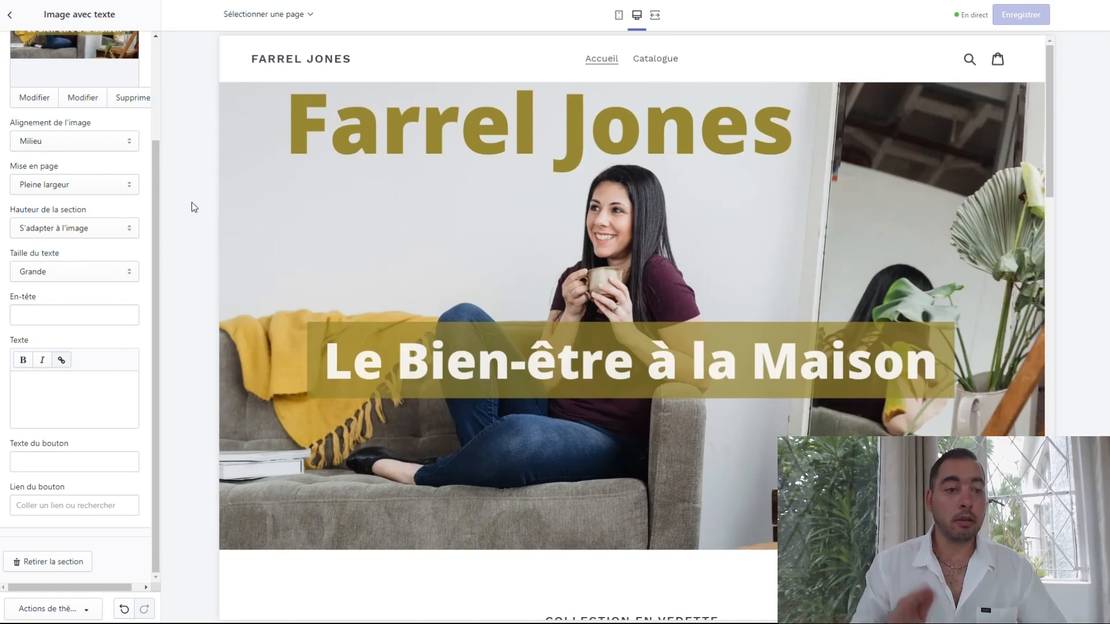
{"action": "scroll", "coordinate": [403, 335], "scroll_direction": "down", "scroll_amount": 5}
{"action": "scroll", "coordinate": [282, 381], "scroll_direction": "down", "scroll_amount": 3}
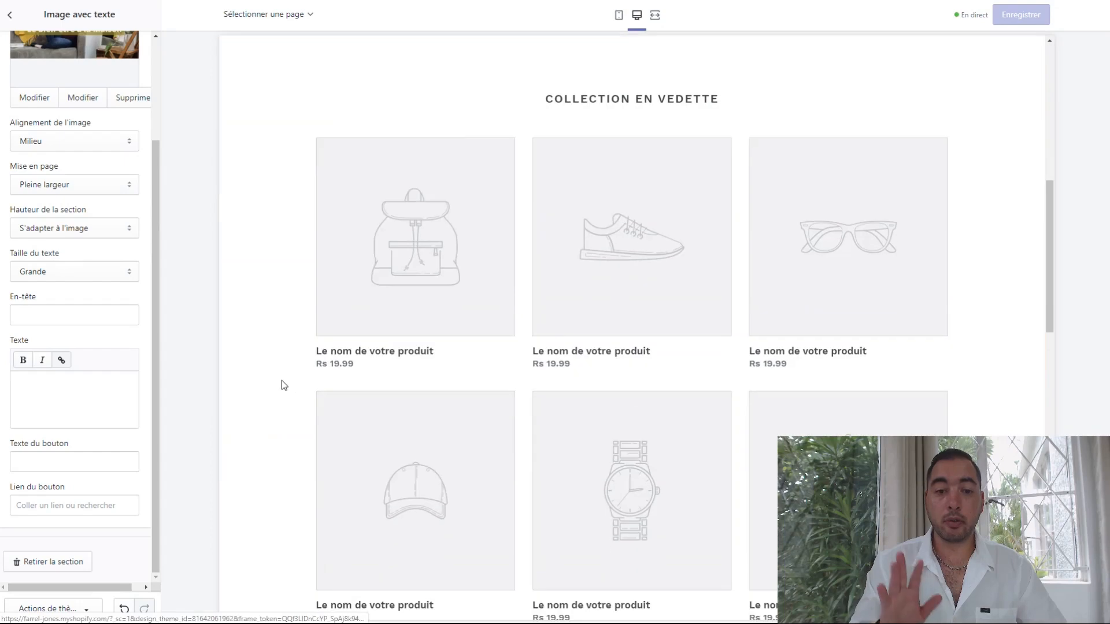
{"action": "scroll", "coordinate": [275, 370], "scroll_direction": "up", "scroll_amount": 8}
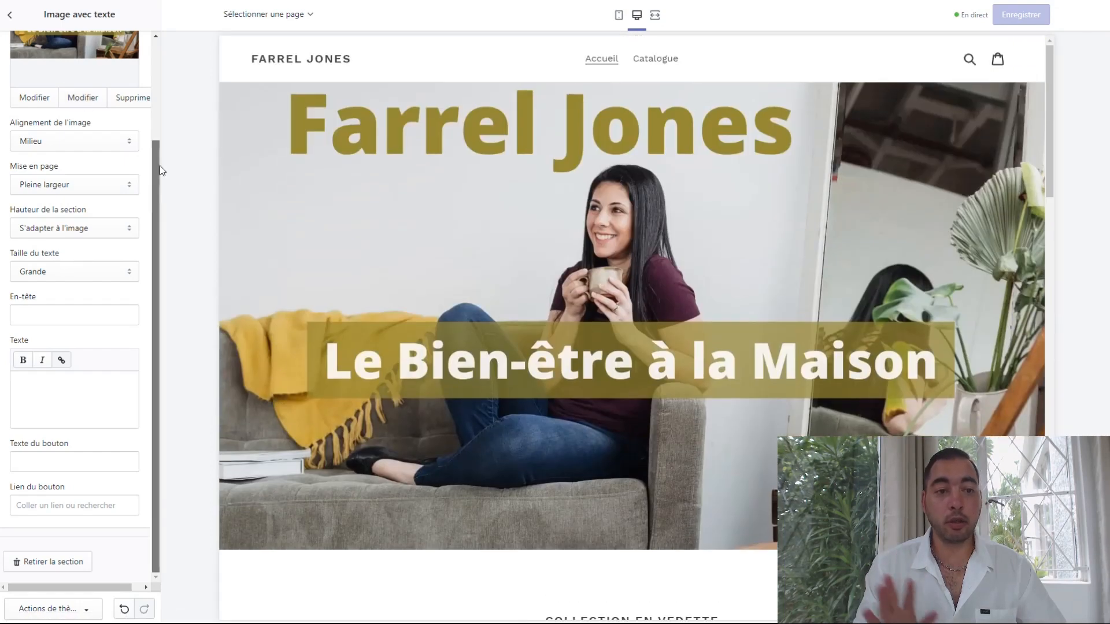
{"action": "scroll", "coordinate": [157, 165], "scroll_direction": "up", "scroll_amount": 3}
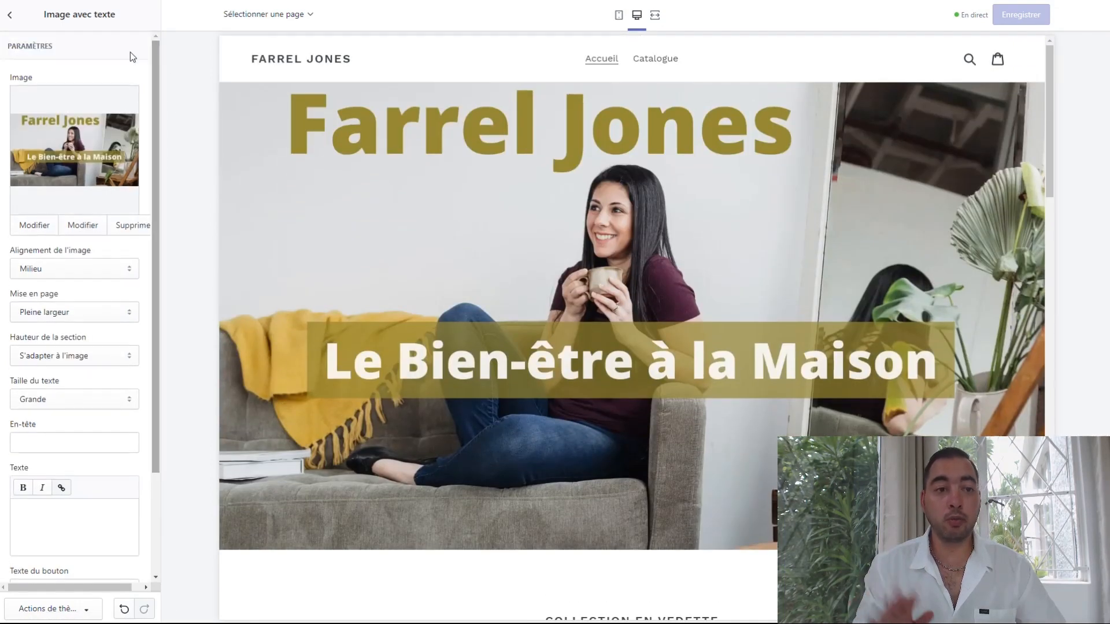
{"action": "left_click", "coordinate": [11, 17]}
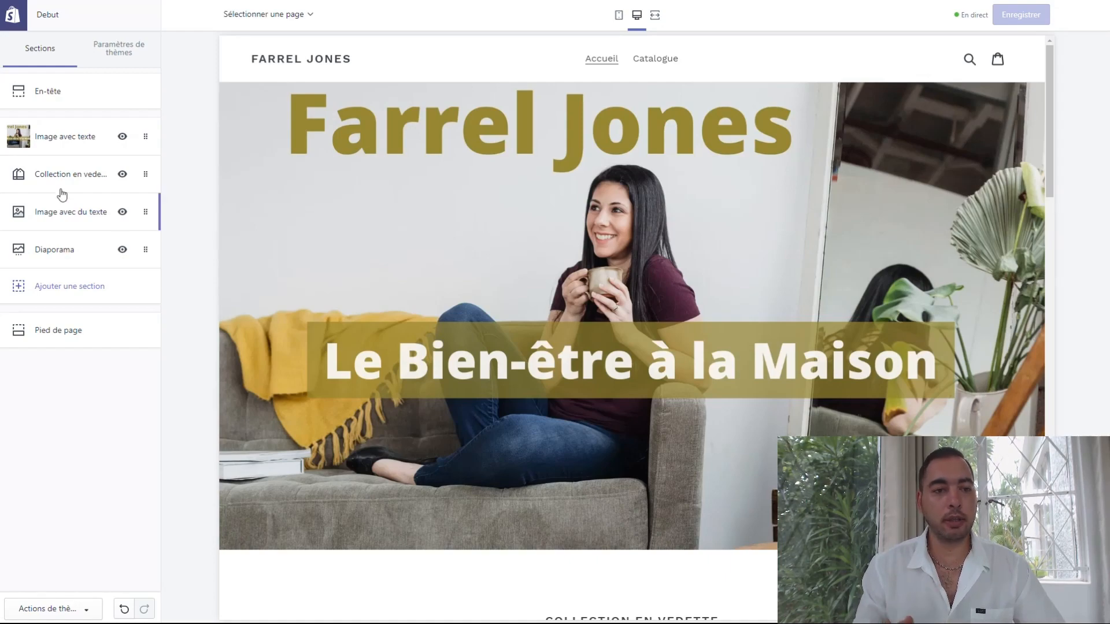
{"action": "left_click", "coordinate": [58, 92]}
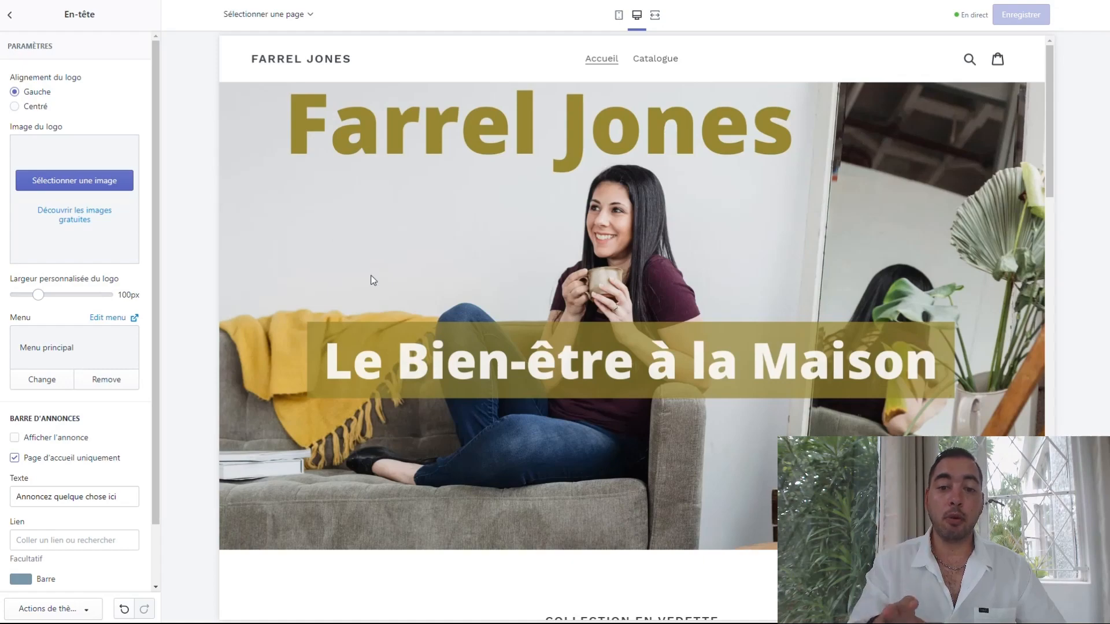
{"action": "scroll", "coordinate": [364, 266], "scroll_direction": "down", "scroll_amount": 5}
{"action": "scroll", "coordinate": [375, 289], "scroll_direction": "up", "scroll_amount": 5}
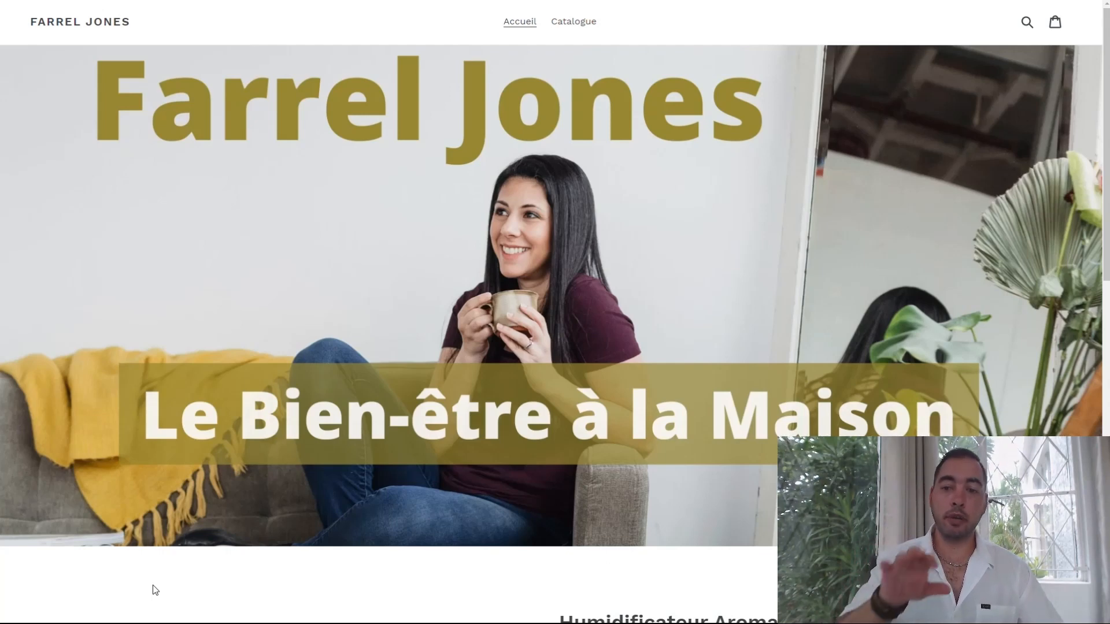
Examine the storefront home page from the banner through the Humidificateur Aroma product to the footer.
{"action": "scroll", "coordinate": [150, 592], "scroll_direction": "down", "scroll_amount": 5}
{"action": "scroll", "coordinate": [219, 570], "scroll_direction": "down", "scroll_amount": 3}
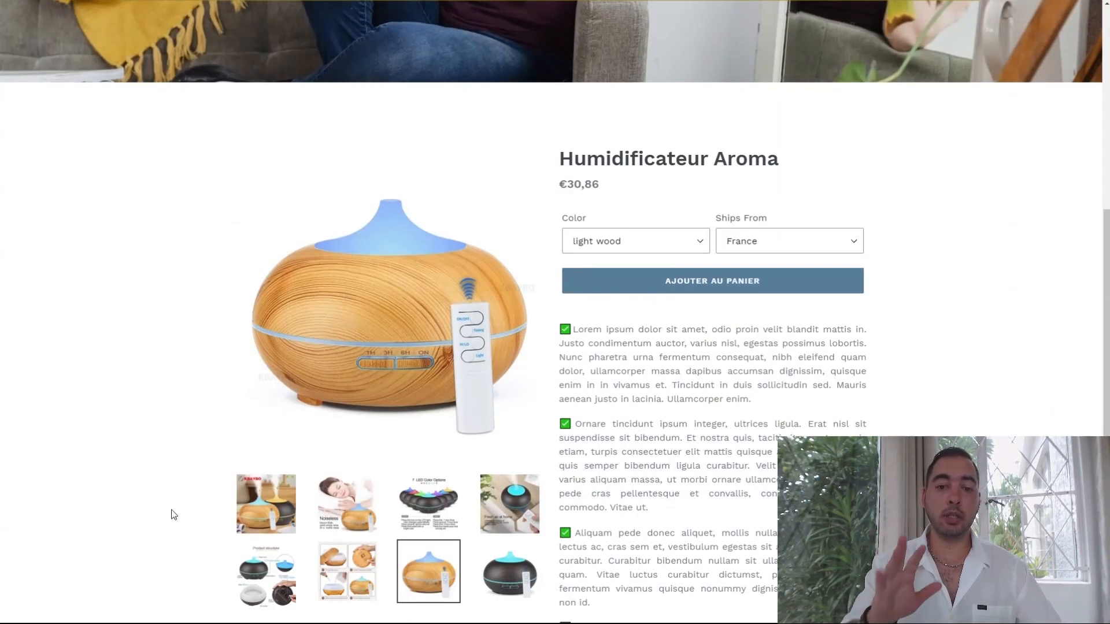
{"action": "scroll", "coordinate": [173, 514], "scroll_direction": "down", "scroll_amount": 5}
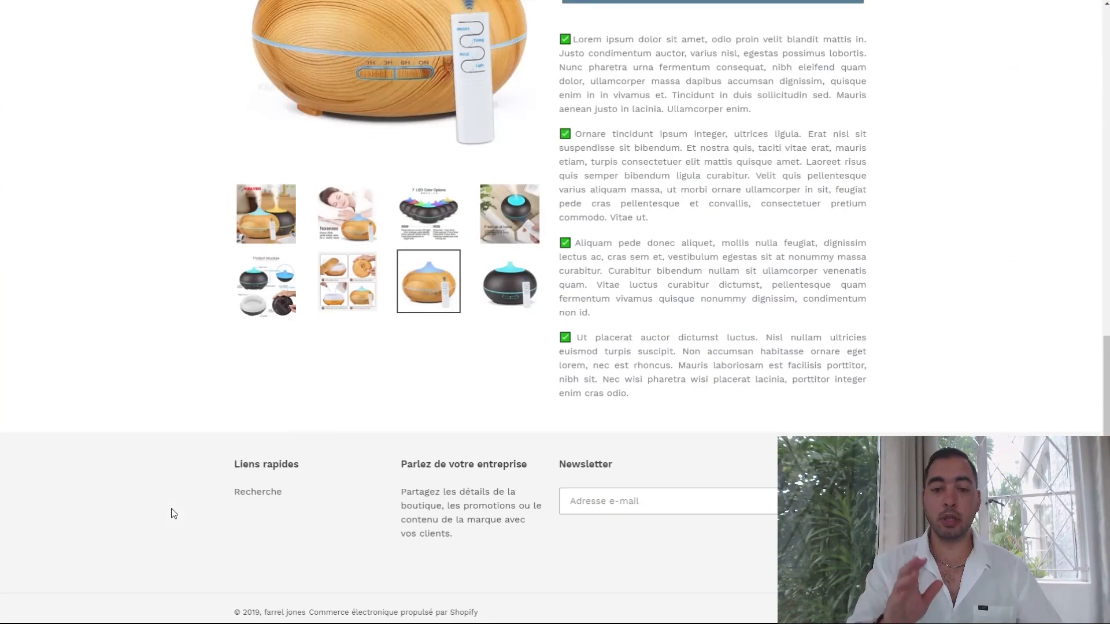
{"action": "scroll", "coordinate": [174, 506], "scroll_direction": "up", "scroll_amount": 9}
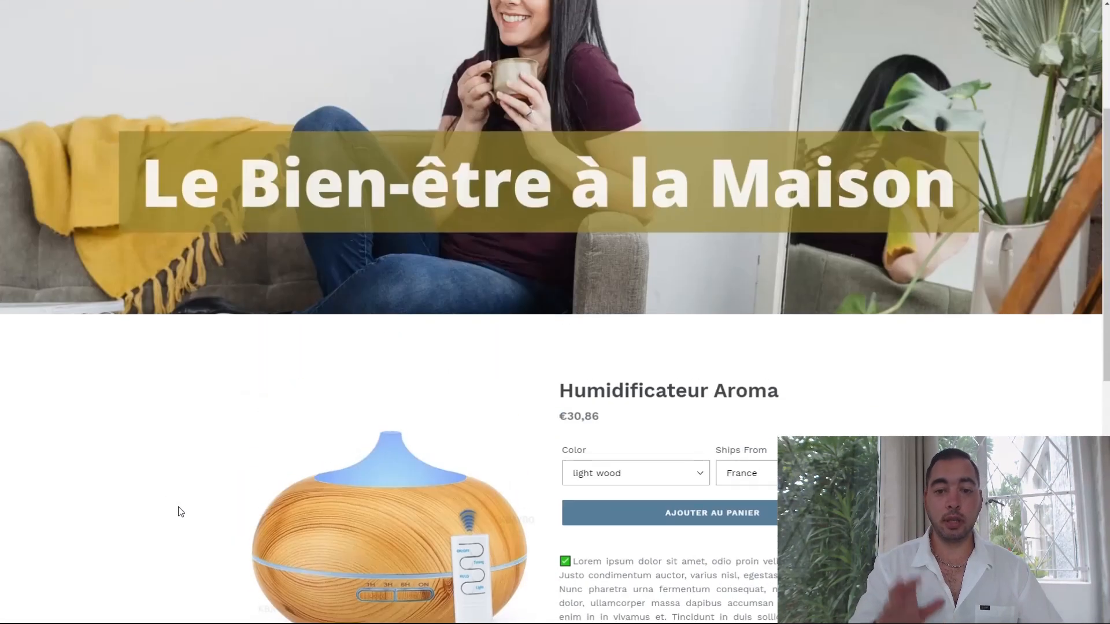
{"action": "scroll", "coordinate": [181, 511], "scroll_direction": "down", "scroll_amount": 6}
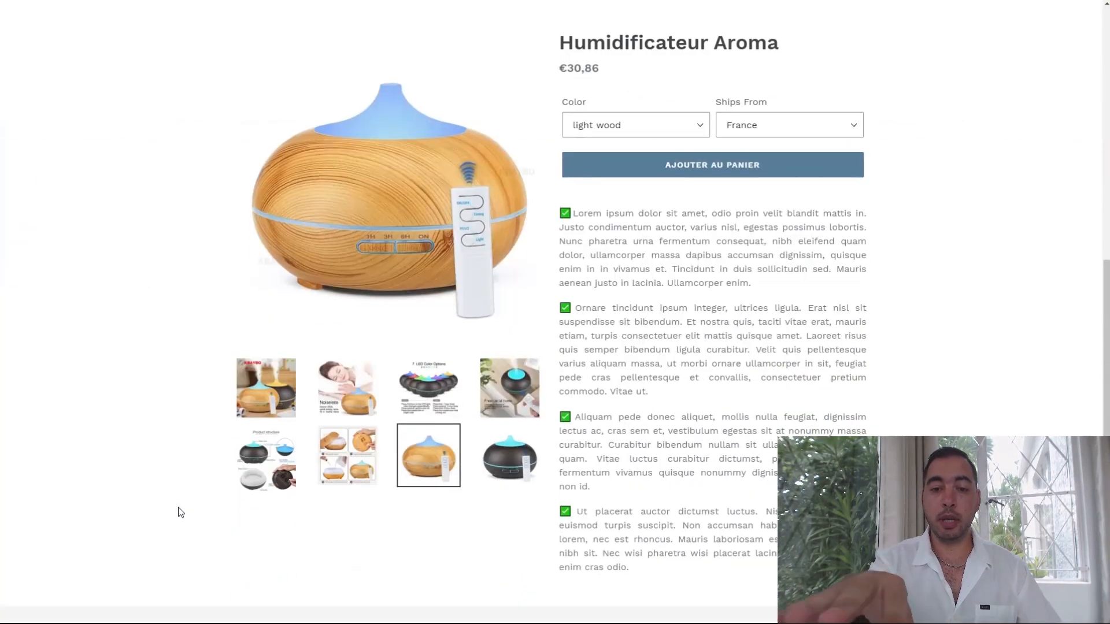
{"action": "scroll", "coordinate": [181, 513], "scroll_direction": "up", "scroll_amount": 1}
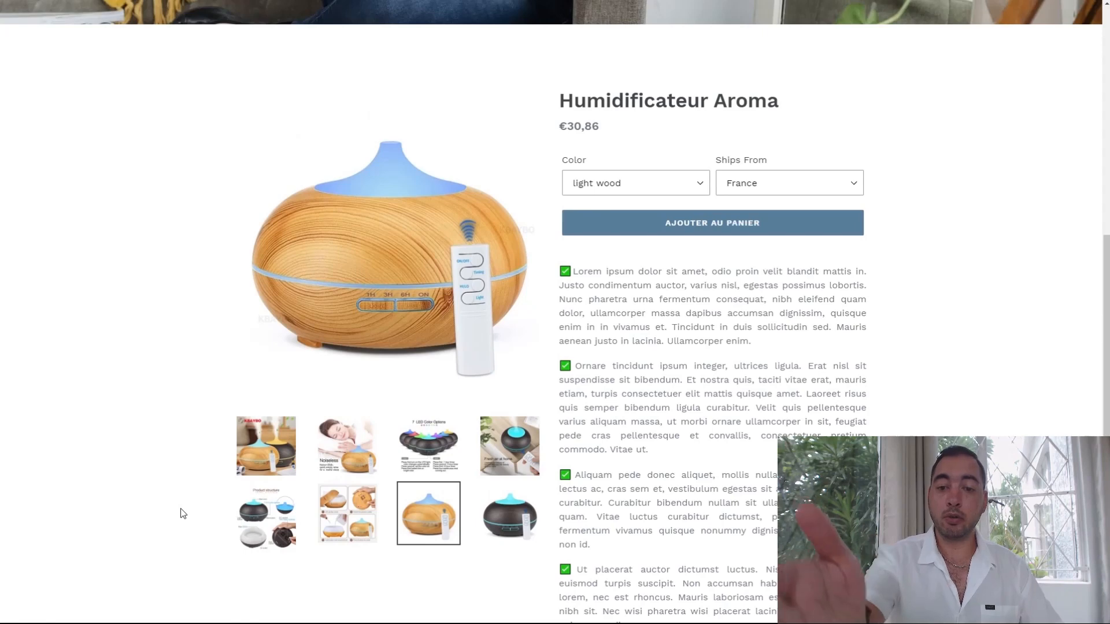
{"action": "scroll", "coordinate": [183, 514], "scroll_direction": "down", "scroll_amount": 3}
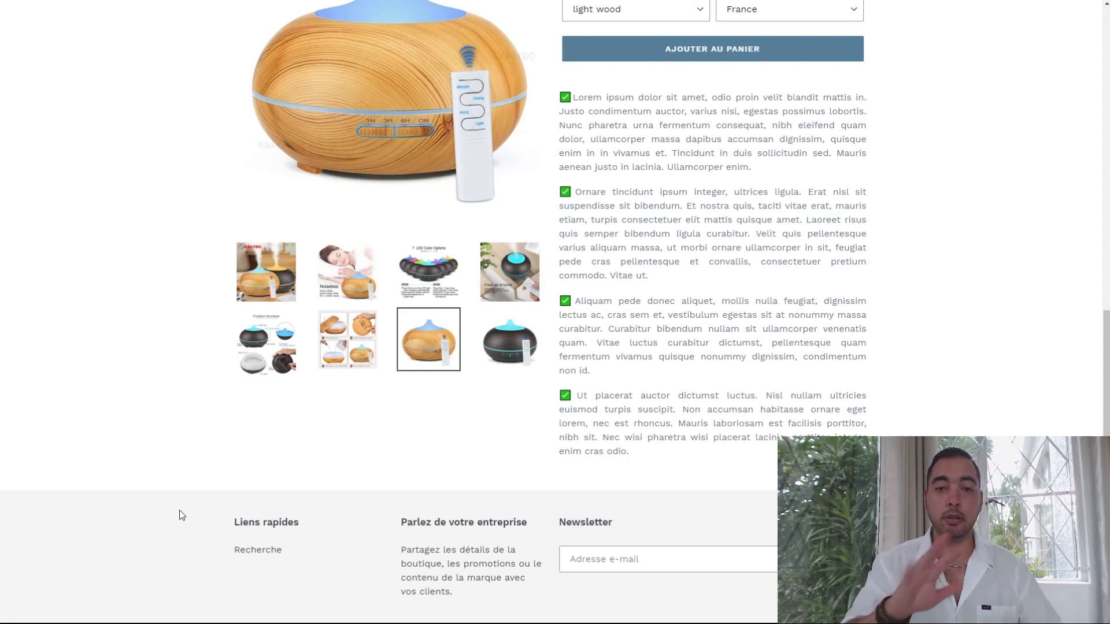
{"action": "scroll", "coordinate": [180, 512], "scroll_direction": "up", "scroll_amount": 3}
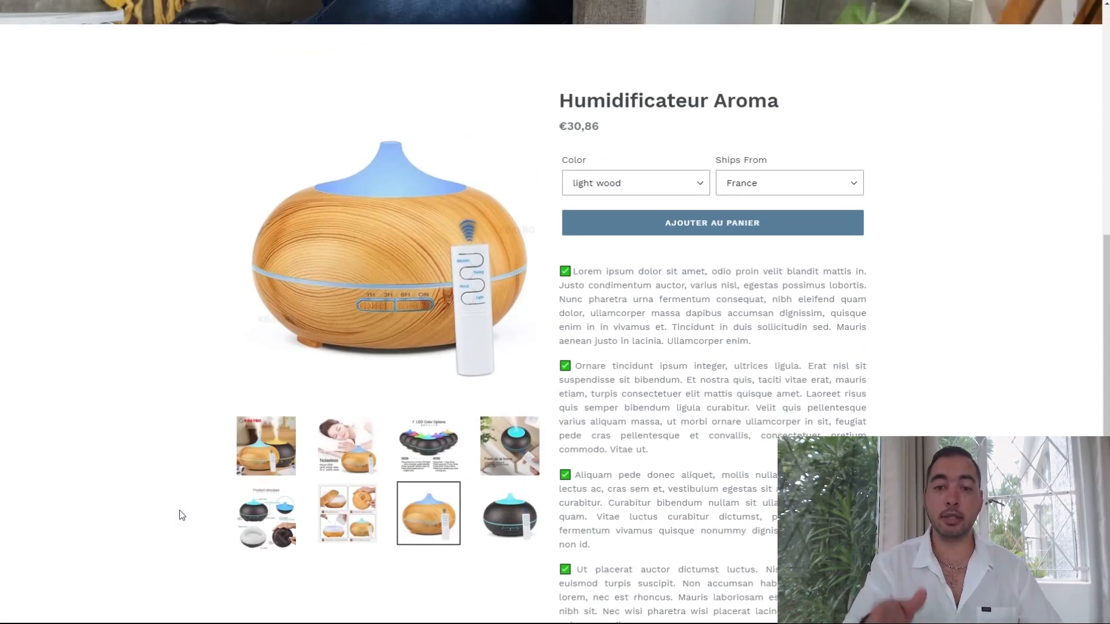
{"action": "scroll", "coordinate": [181, 515], "scroll_direction": "up", "scroll_amount": 3}
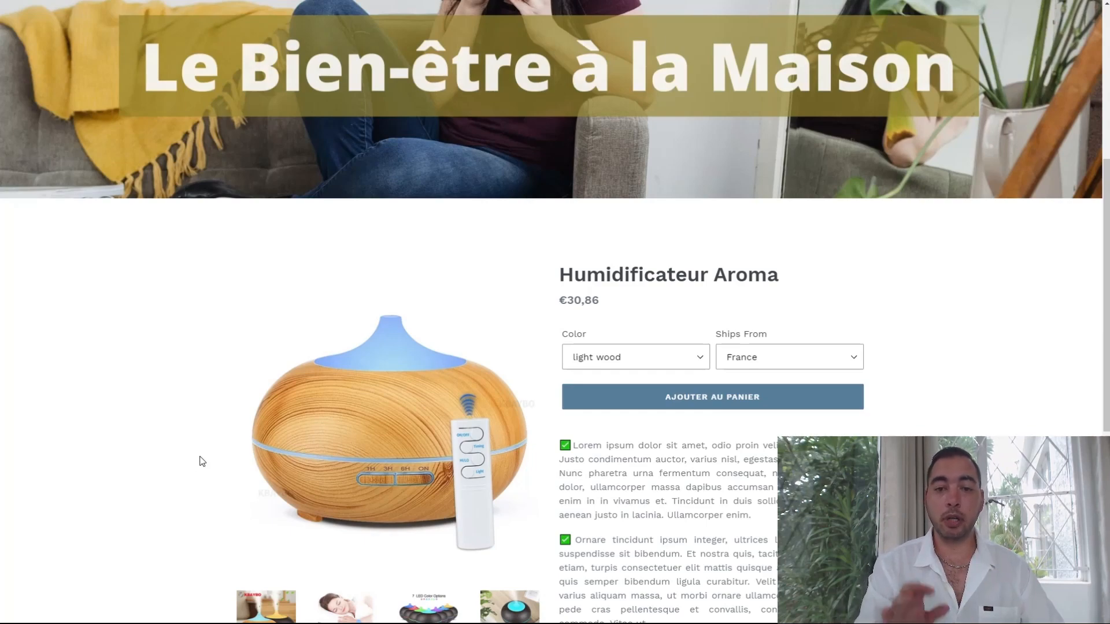
{"action": "scroll", "coordinate": [203, 461], "scroll_direction": "up", "scroll_amount": 5}
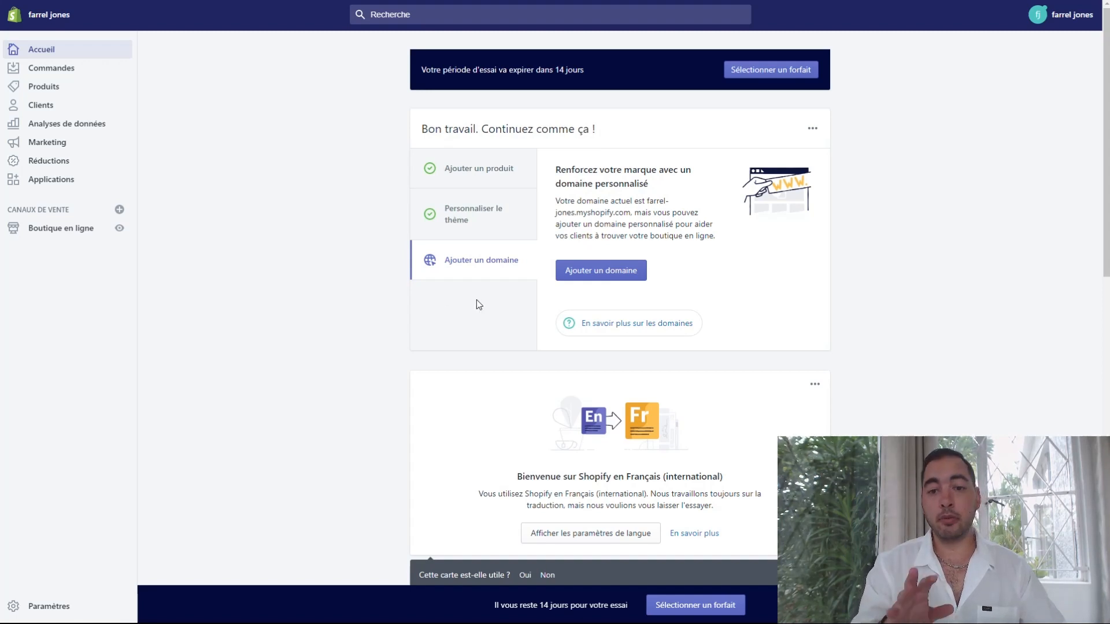
From the Shopify admin home, start buying a new domain and search for the hyphenated store name with the .com extension.
{"action": "left_click", "coordinate": [589, 277]}
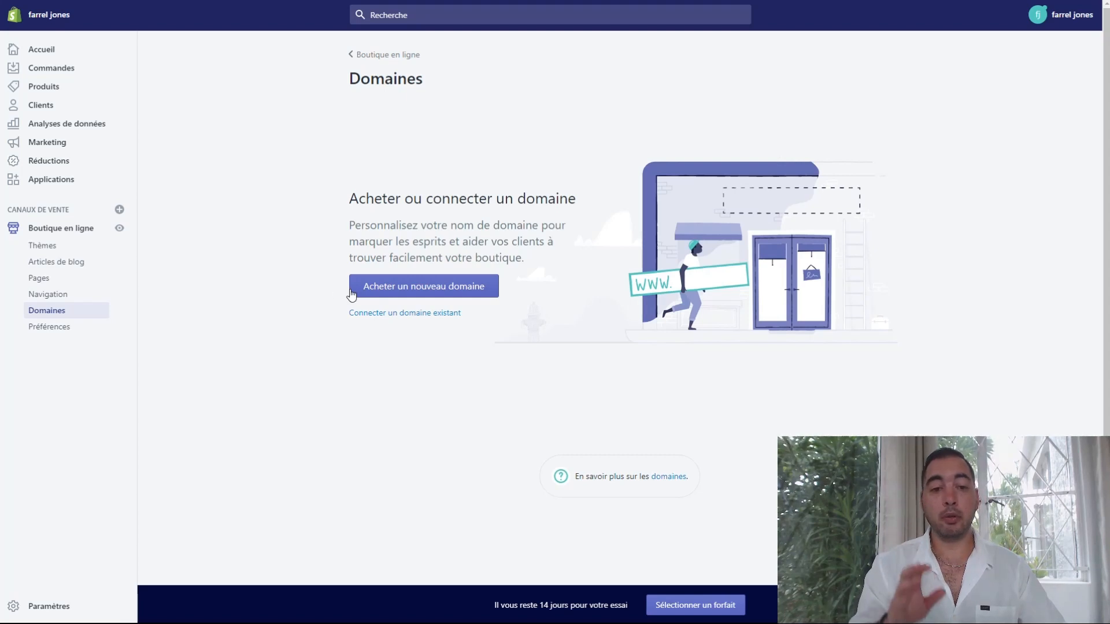
{"action": "left_click", "coordinate": [374, 288]}
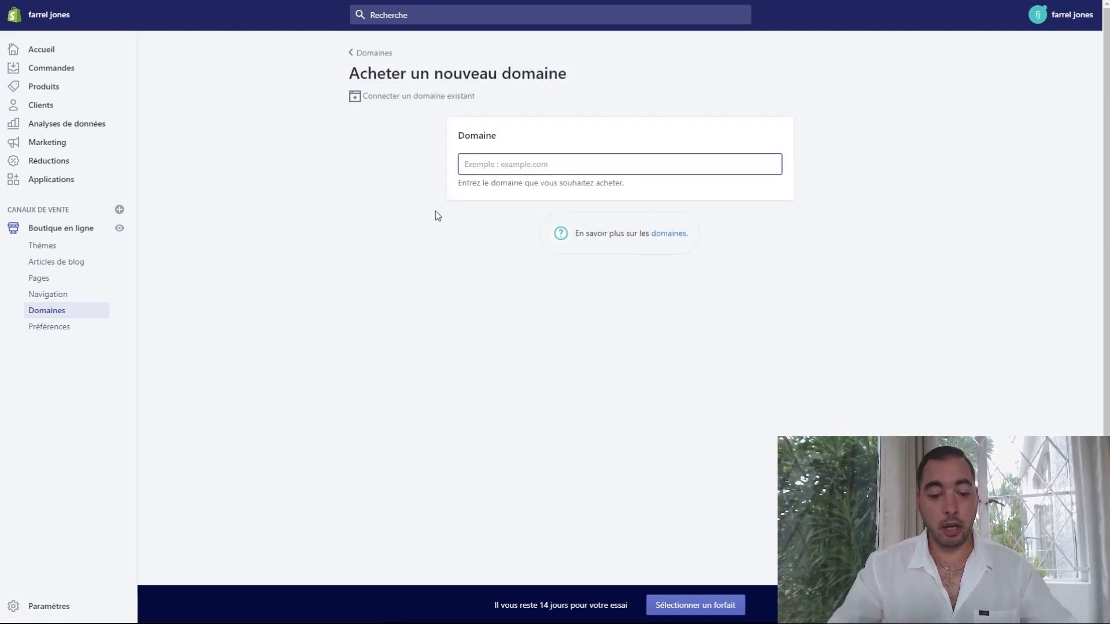
{"action": "type", "text": "fe"}
{"action": "type", "text": "d"}
{"action": "key", "text": "BackSpace"}
{"action": "key", "text": "BackSpace"}
{"action": "type", "text": "ar"}
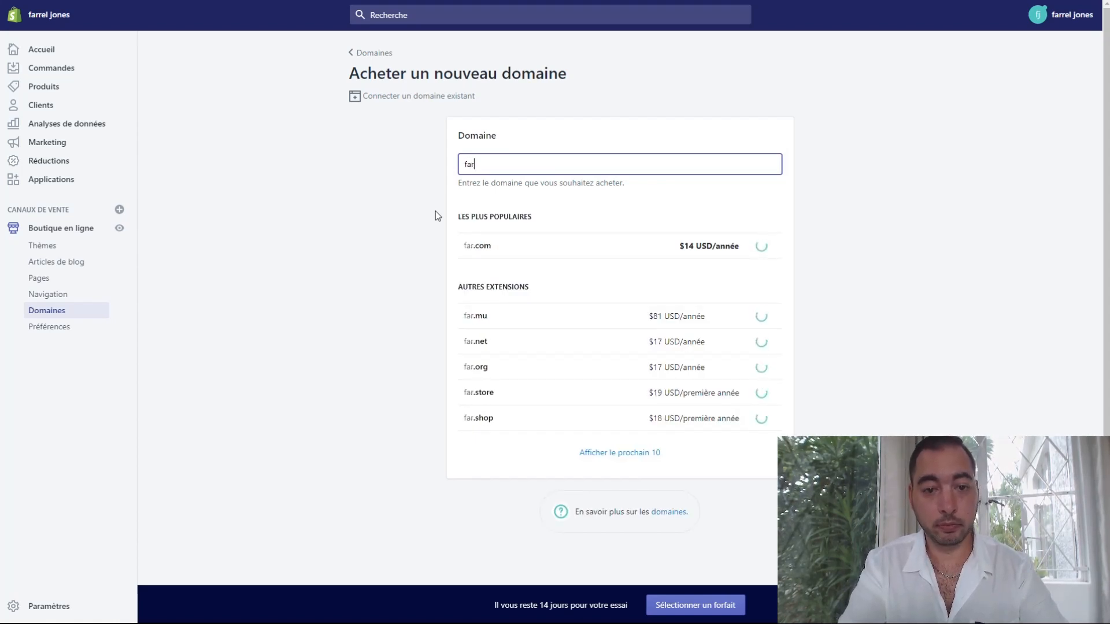
{"action": "type", "text": "rel-jones."}
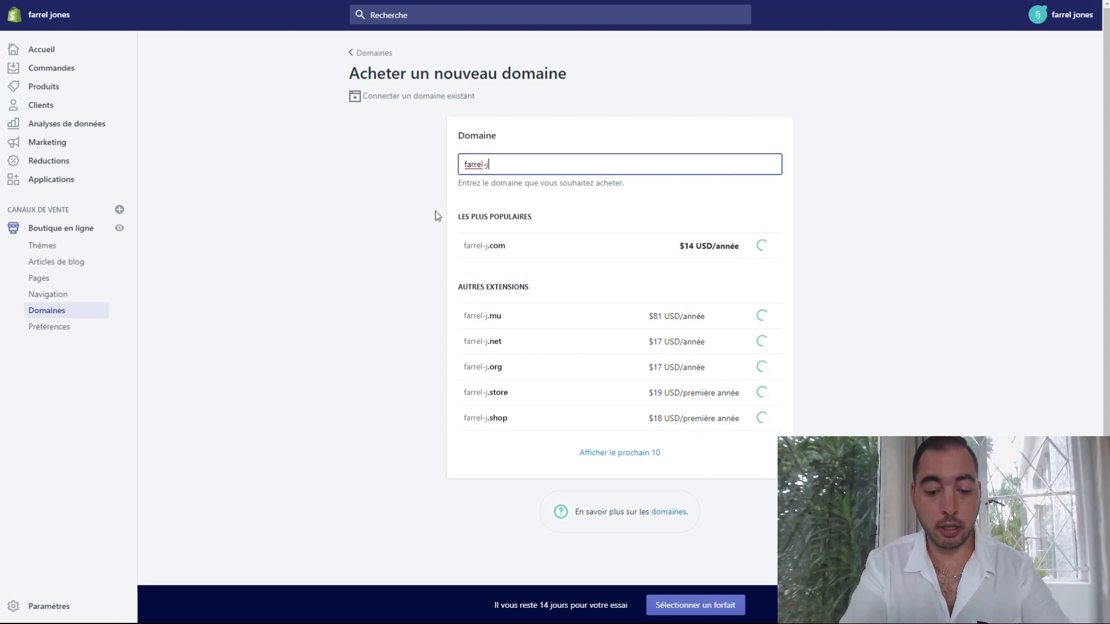
{"action": "type", "text": "com"}
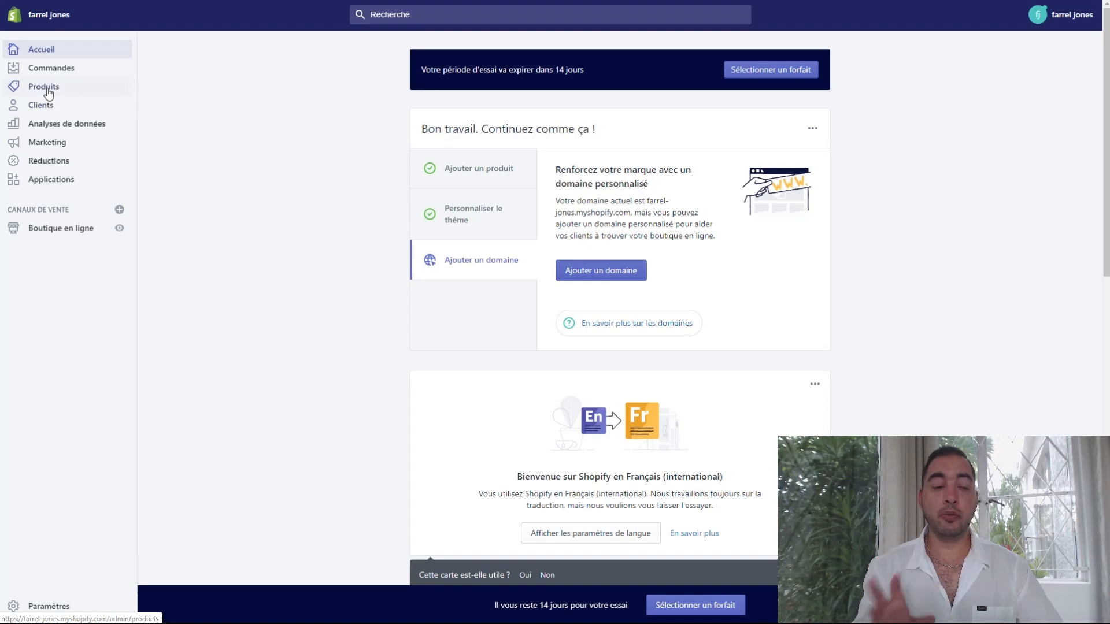
Open the Humidificateur Aroma product and go to its variants list.
{"action": "left_click", "coordinate": [44, 87]}
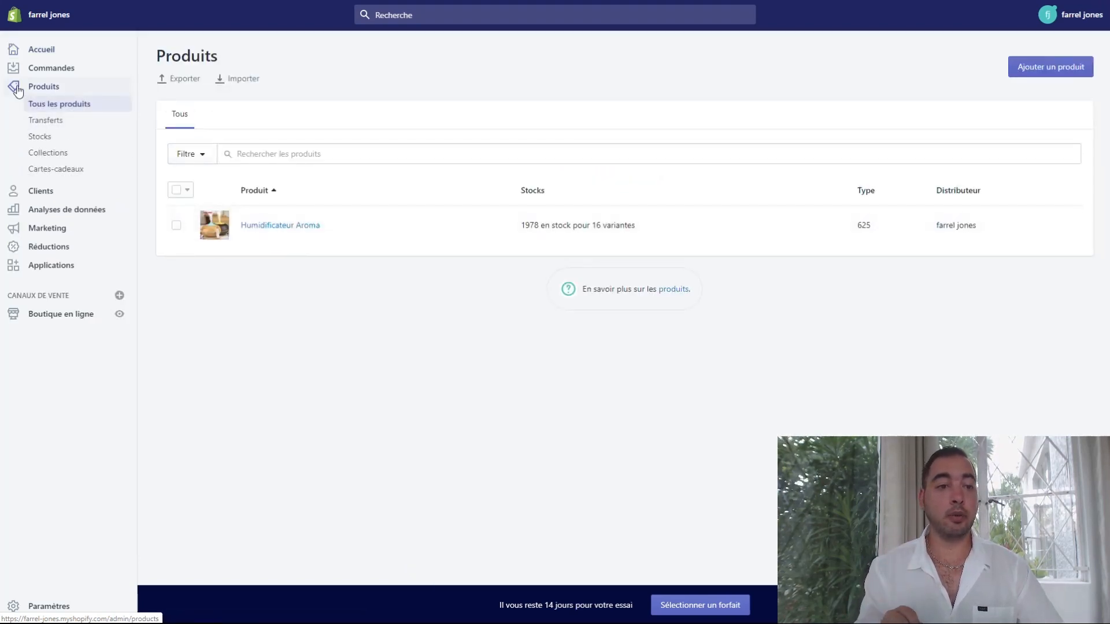
{"action": "left_click", "coordinate": [285, 225]}
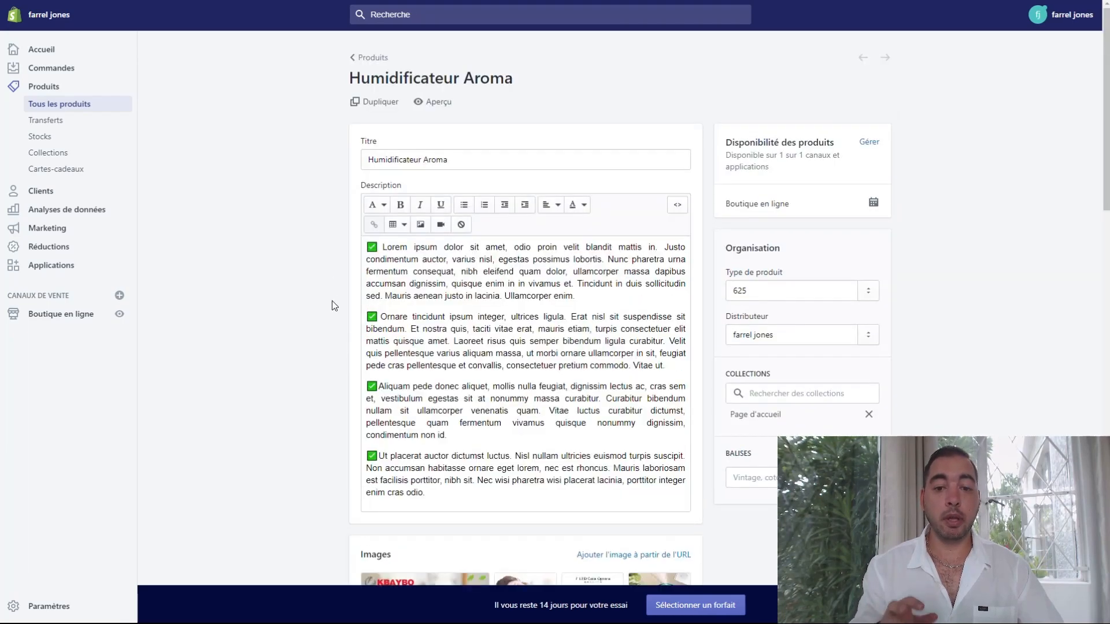
{"action": "scroll", "coordinate": [293, 317], "scroll_direction": "down", "scroll_amount": 4}
{"action": "scroll", "coordinate": [296, 333], "scroll_direction": "down", "scroll_amount": 5}
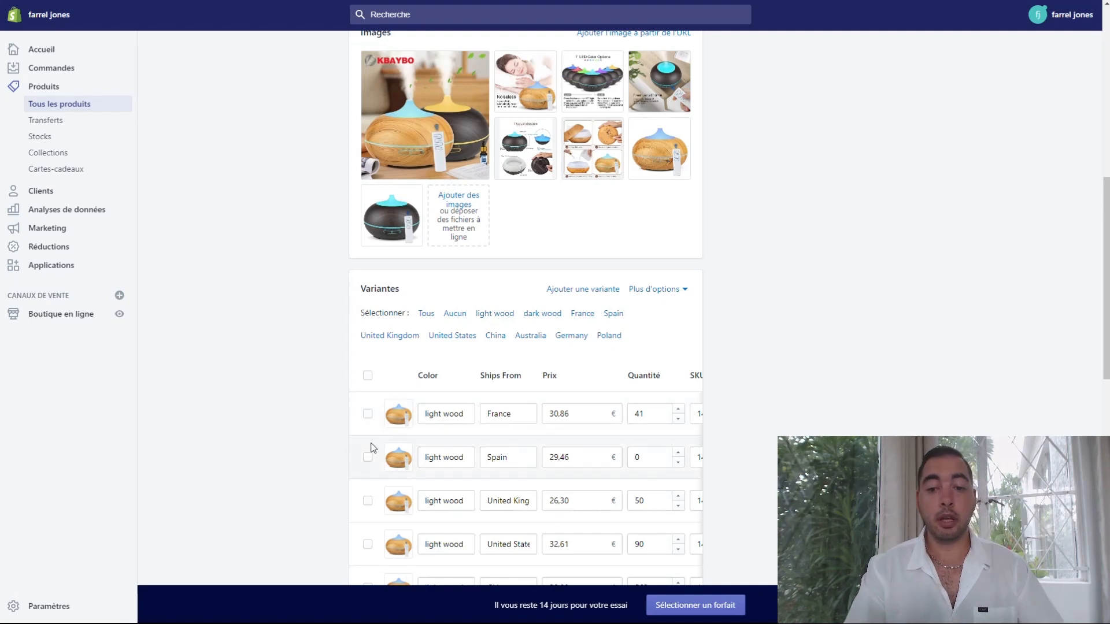
{"action": "scroll", "coordinate": [317, 459], "scroll_direction": "down", "scroll_amount": 3}
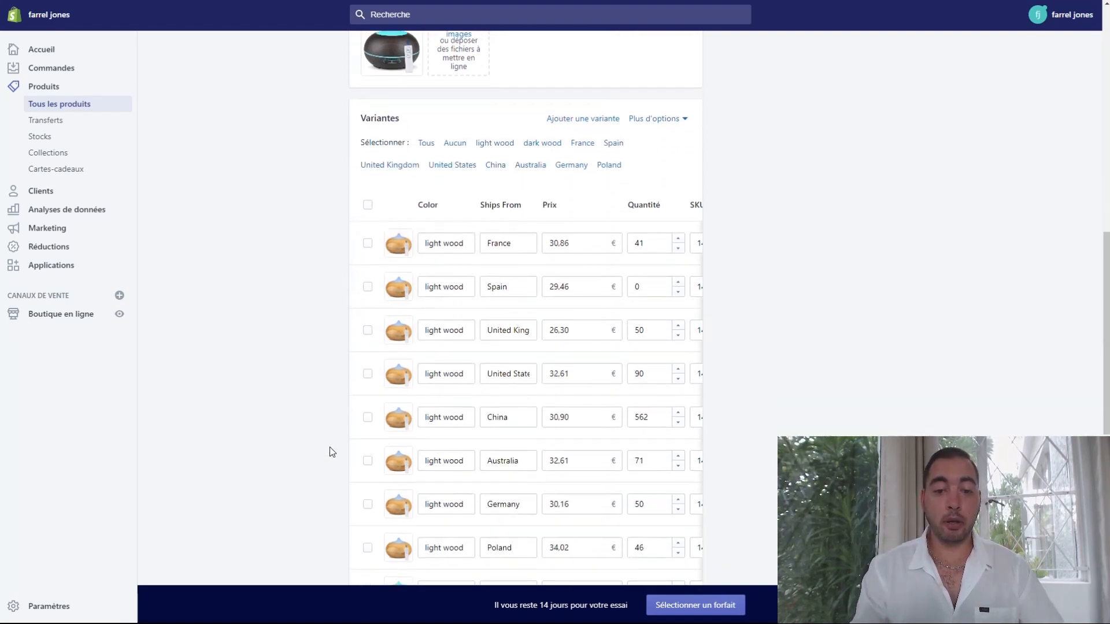
Delete all light wood and dark wood variants of the product except the two that ship from China.
{"action": "left_click", "coordinate": [369, 371]}
{"action": "left_click", "coordinate": [368, 327]}
{"action": "left_click", "coordinate": [366, 242]}
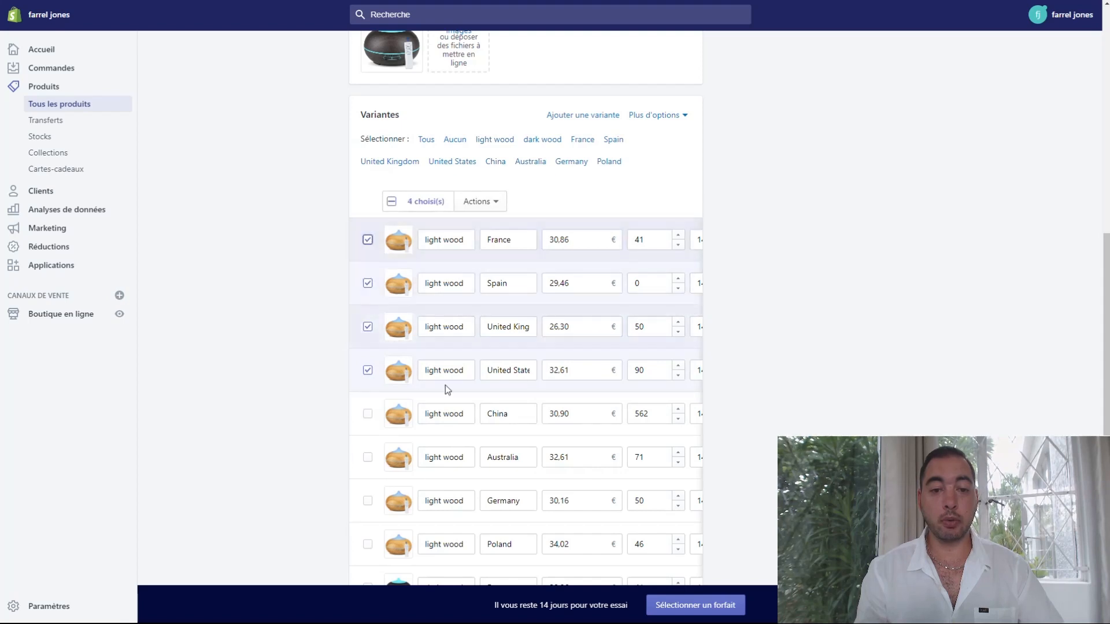
{"action": "scroll", "coordinate": [445, 387], "scroll_direction": "down", "scroll_amount": 3}
{"action": "left_click", "coordinate": [367, 284]}
{"action": "left_click", "coordinate": [368, 327]}
{"action": "left_click", "coordinate": [368, 370]}
{"action": "scroll", "coordinate": [327, 492], "scroll_direction": "down", "scroll_amount": 3}
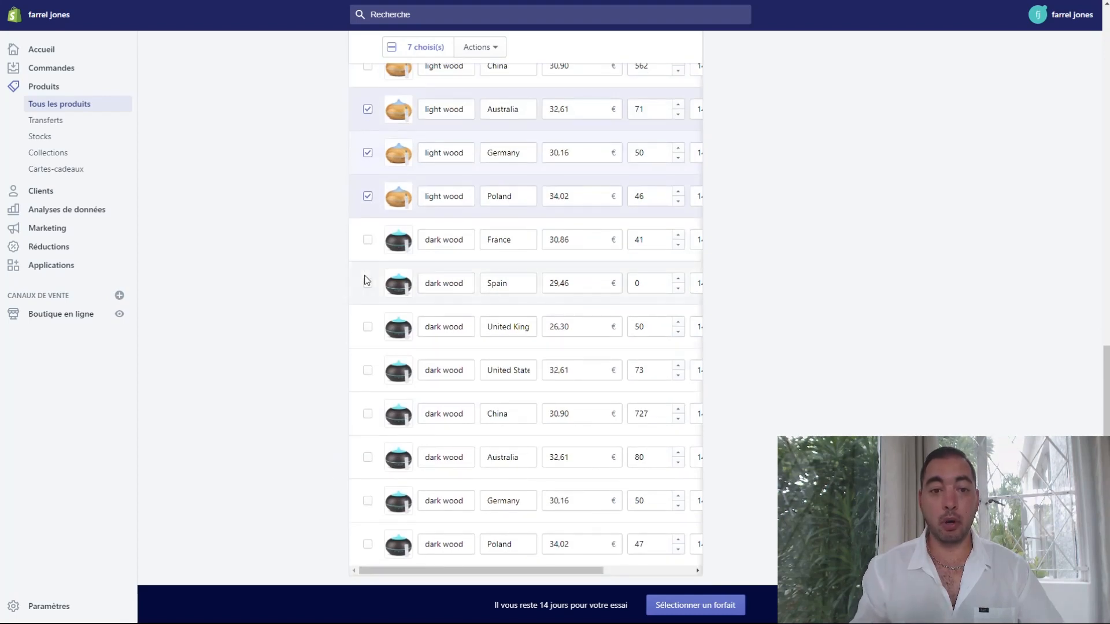
{"action": "left_click", "coordinate": [368, 240]}
{"action": "left_click", "coordinate": [367, 283]}
{"action": "left_click", "coordinate": [368, 326]}
{"action": "left_click", "coordinate": [367, 370]}
{"action": "left_click", "coordinate": [368, 457]}
{"action": "left_click", "coordinate": [368, 501]}
{"action": "left_click", "coordinate": [367, 544]}
{"action": "scroll", "coordinate": [364, 520], "scroll_direction": "down", "scroll_amount": 2}
{"action": "scroll", "coordinate": [298, 387], "scroll_direction": "up", "scroll_amount": 12}
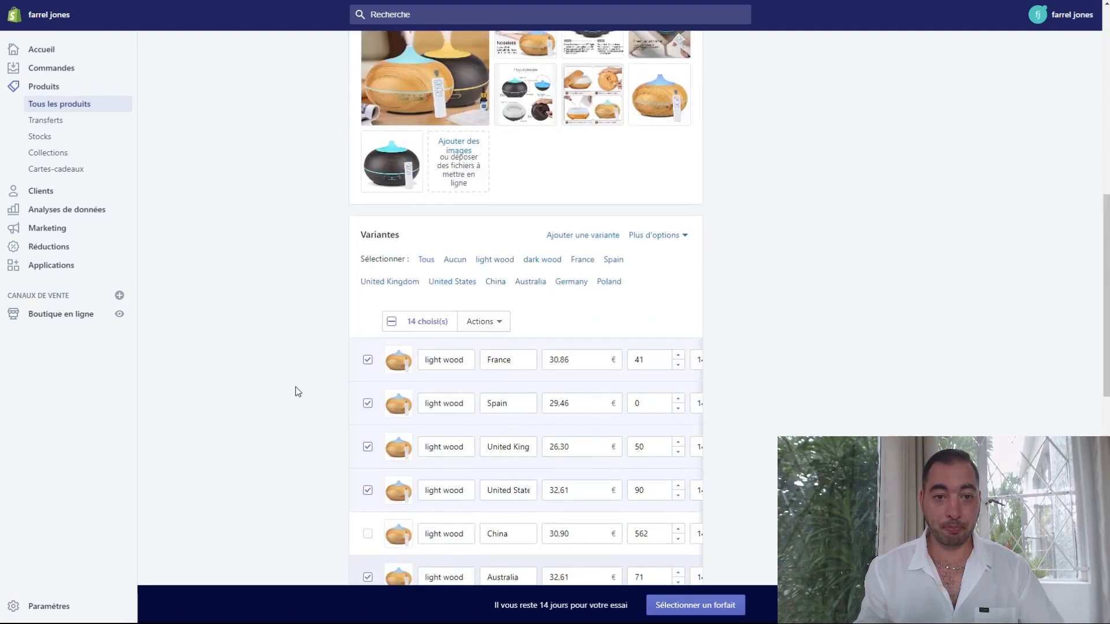
{"action": "scroll", "coordinate": [306, 426], "scroll_direction": "down", "scroll_amount": 2}
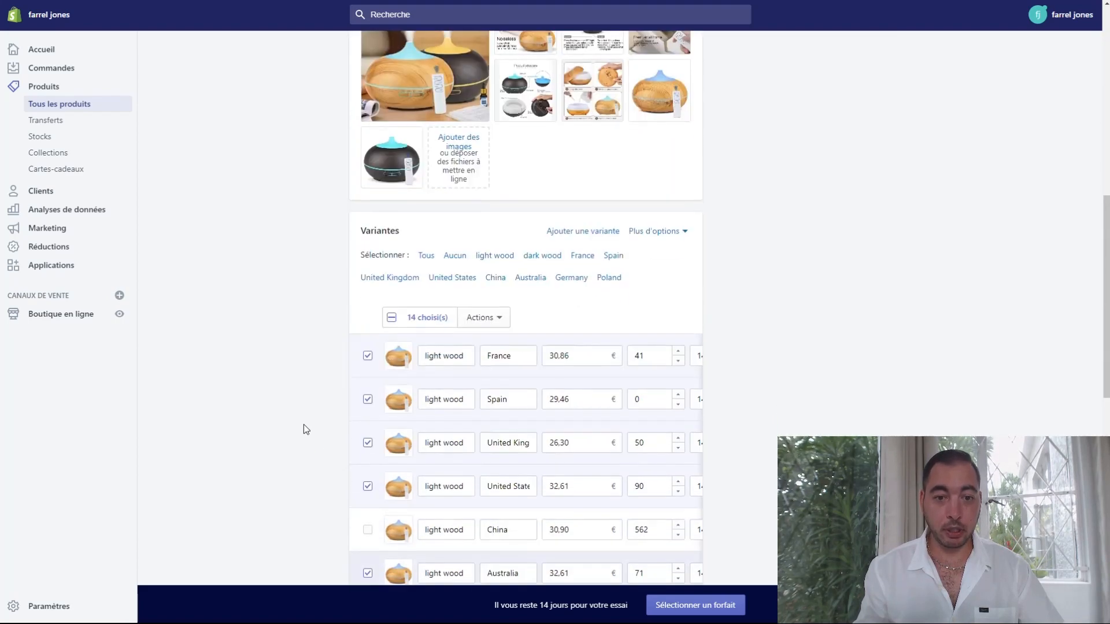
{"action": "left_click", "coordinate": [492, 319]}
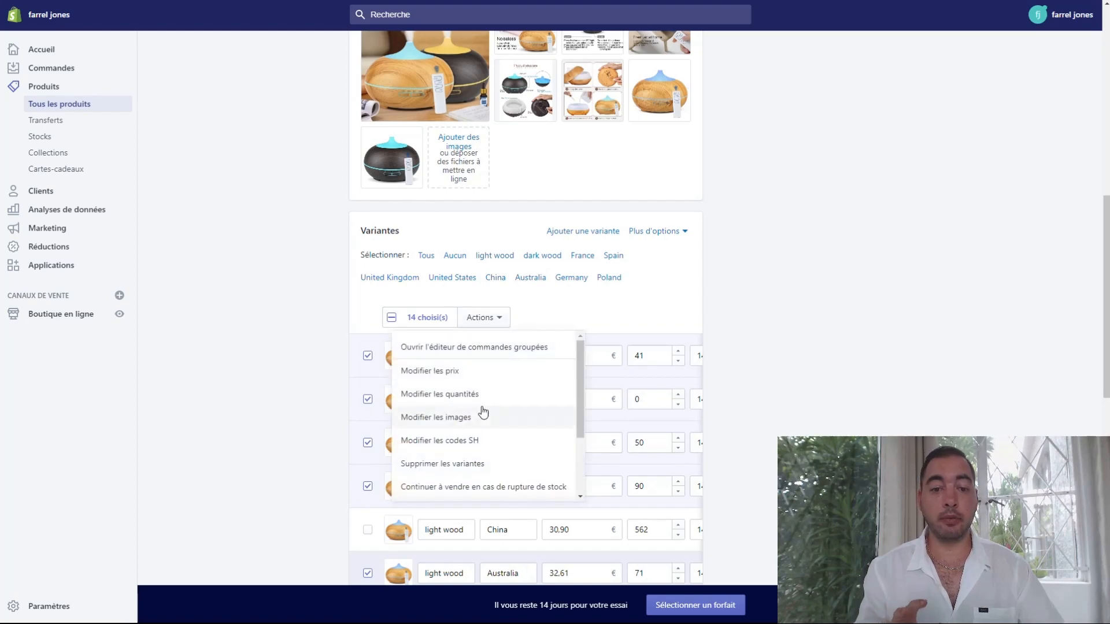
{"action": "left_click", "coordinate": [457, 465]}
{"action": "left_click", "coordinate": [682, 373]}
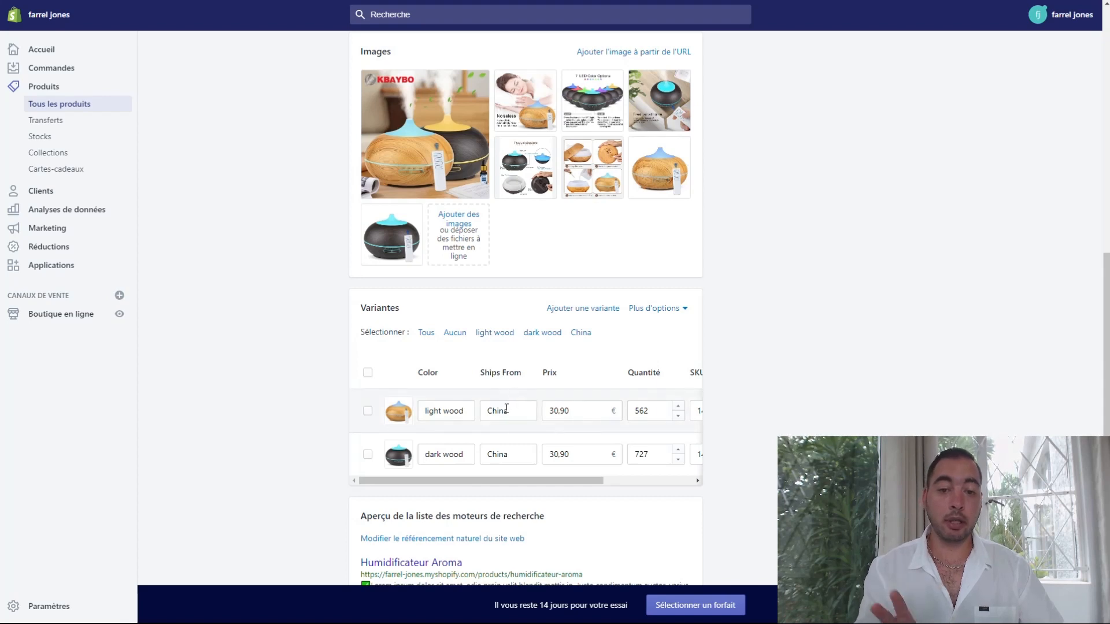
Edit the product's options: remove Ships From and rename the Color option "Choisissez votre couleur".
{"action": "left_click", "coordinate": [676, 309]}
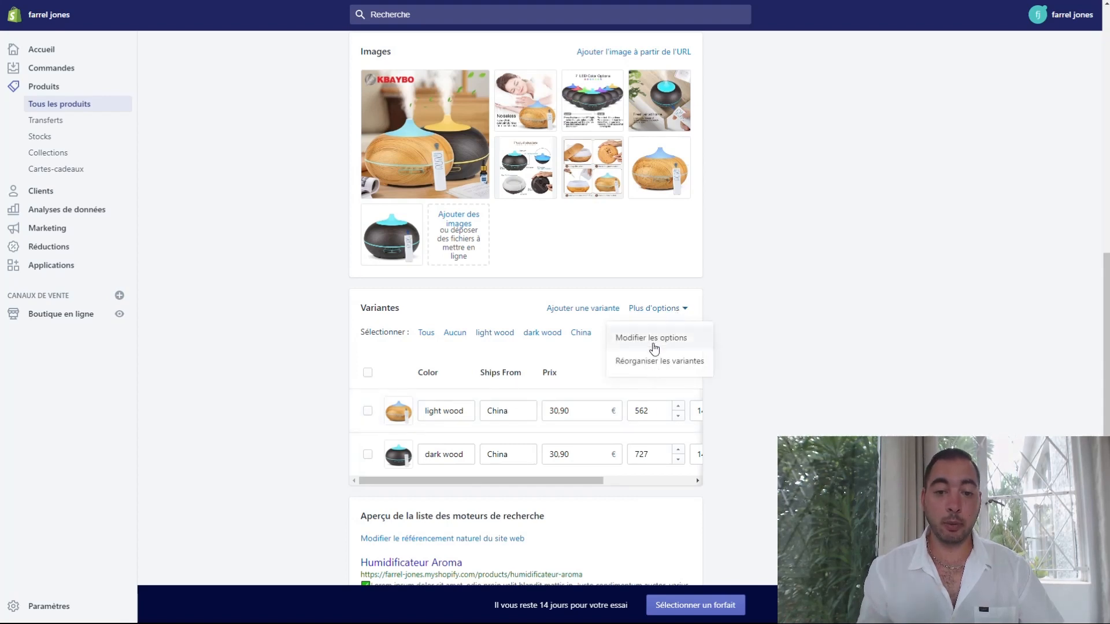
{"action": "left_click", "coordinate": [647, 345]}
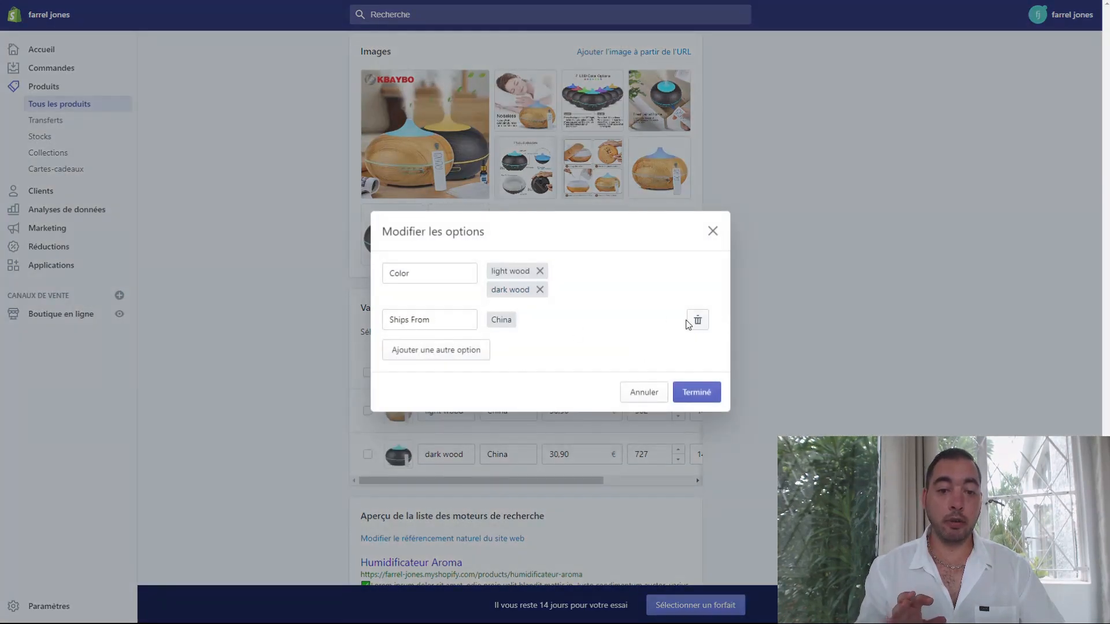
{"action": "left_click", "coordinate": [697, 322]}
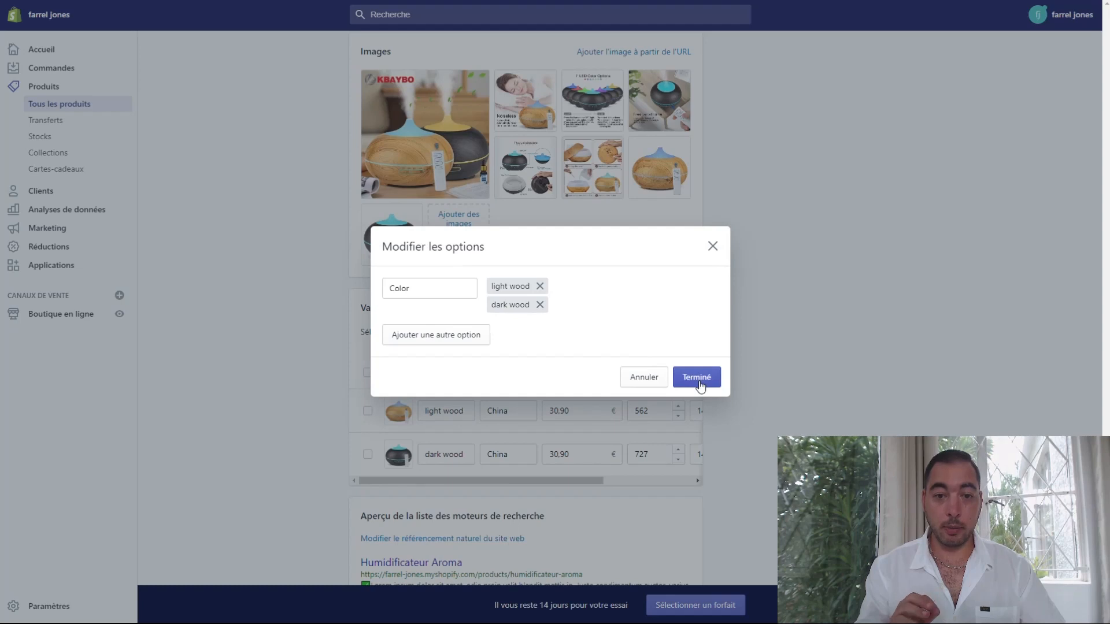
{"action": "left_click_drag", "start_coordinate": [415, 284], "coordinate": [270, 284]}
{"action": "type", "text": "Choissi"}
{"action": "key", "text": "BackSpace"}
{"action": "type", "text": "issez votre couleur"}
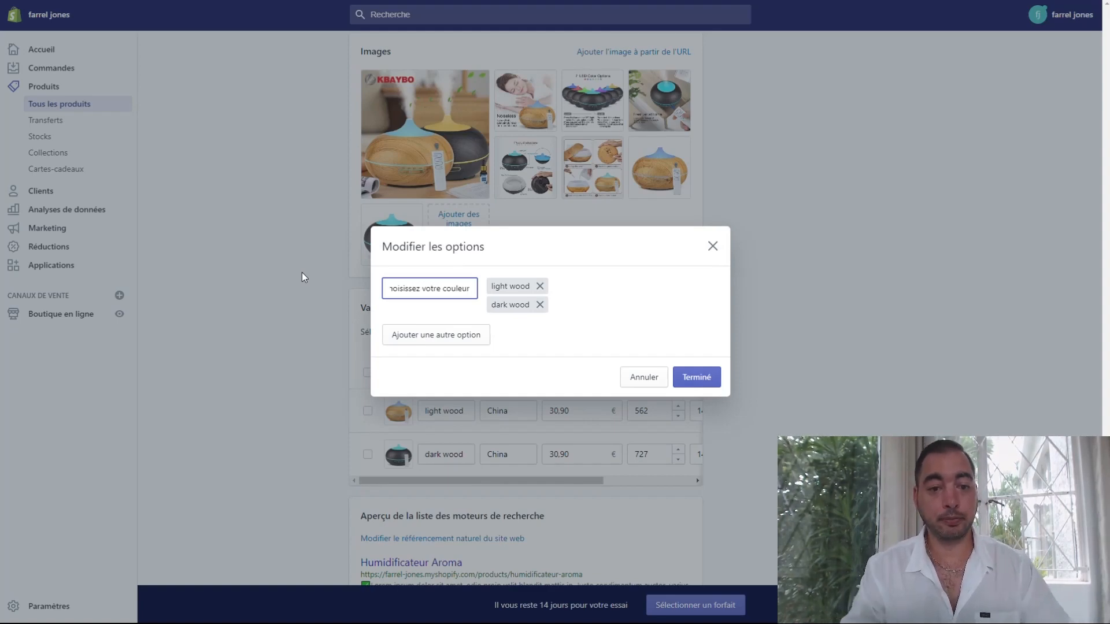
{"action": "left_click", "coordinate": [698, 378]}
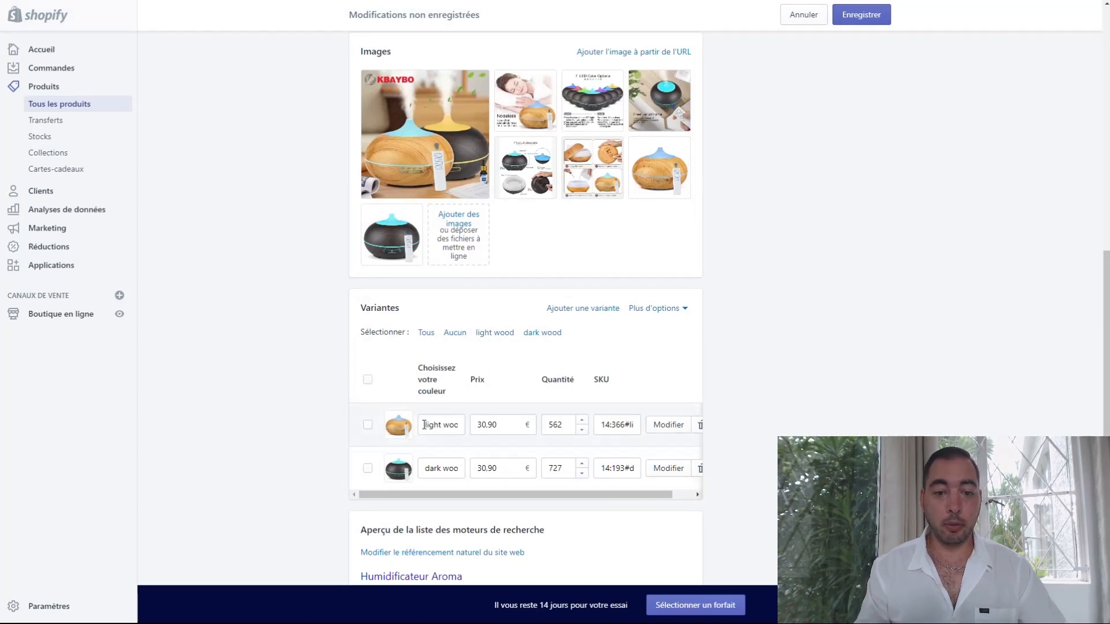
Rename the light wood variant "Bois Clair" and the dark wood variant "Bois Foncé", and save the product.
{"action": "left_click_drag", "start_coordinate": [421, 426], "coordinate": [523, 419]}
{"action": "type", "text": "Bois Clair"}
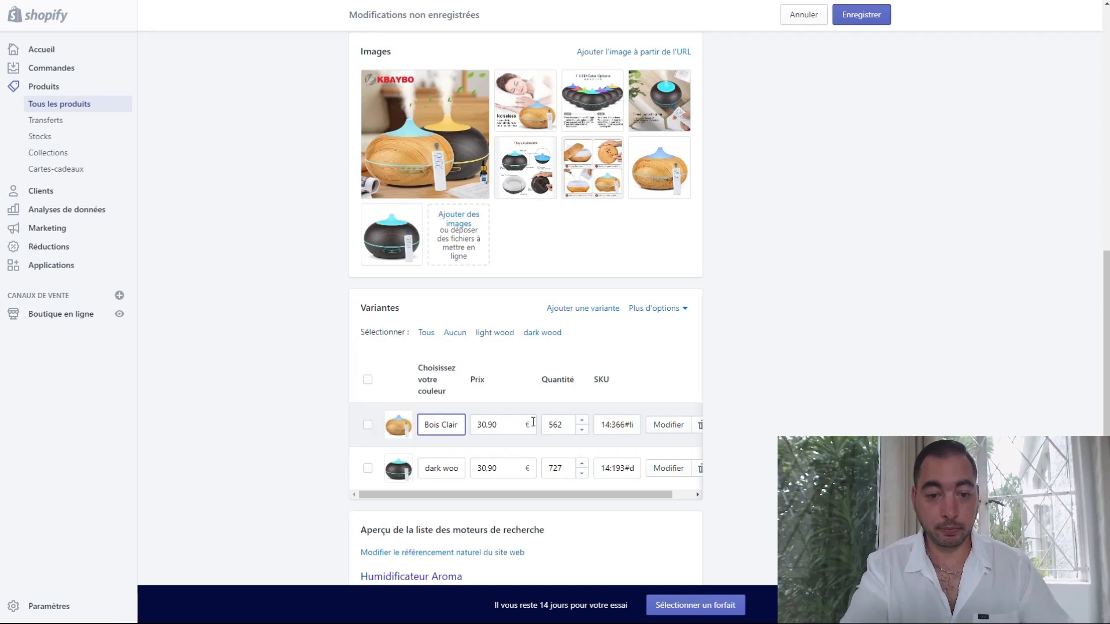
{"action": "triple_click", "coordinate": [436, 468]}
{"action": "type", "text": "Bois Fonc"}
{"action": "left_click", "coordinate": [311, 445]}
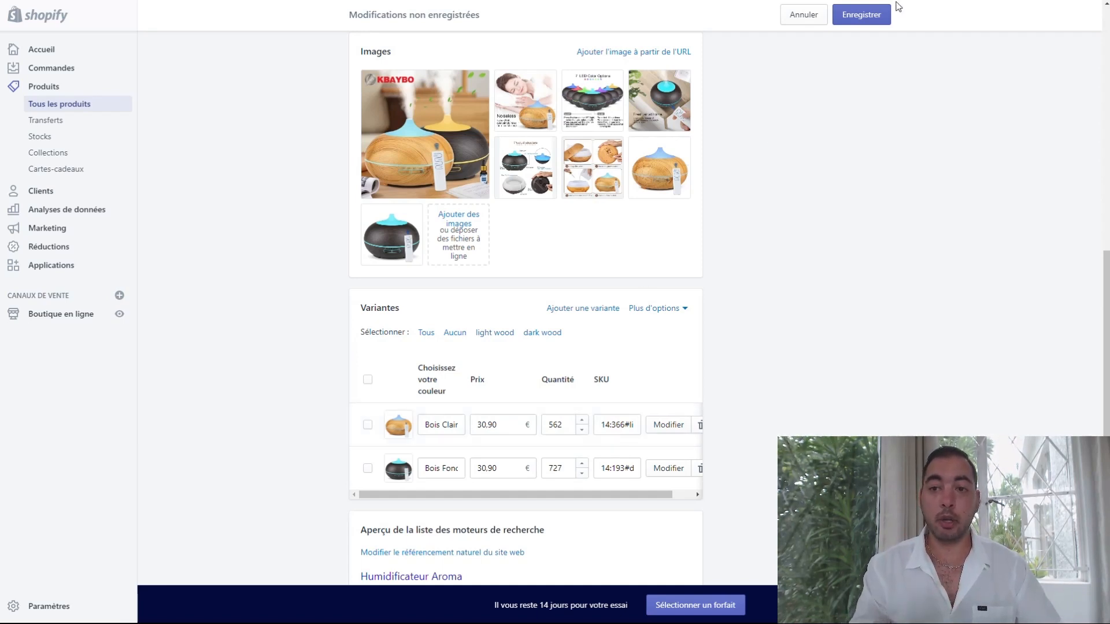
{"action": "left_click", "coordinate": [861, 14]}
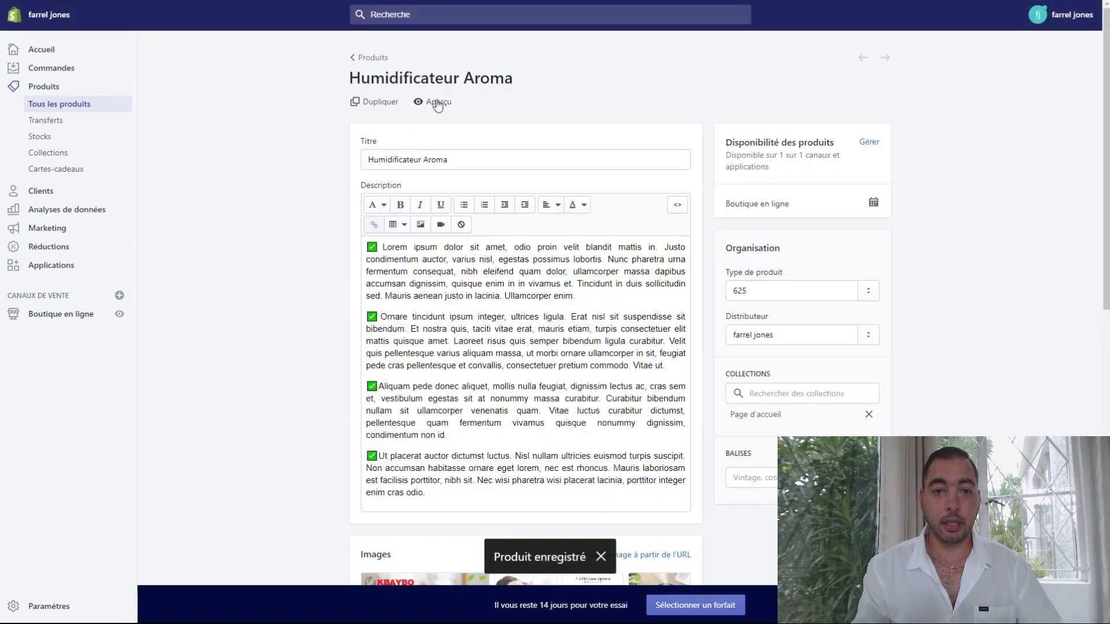
Preview the product in the storefront and switch the colour choice between Bois Clair and Bois Foncé to check the variant images.
{"action": "left_click", "coordinate": [438, 103]}
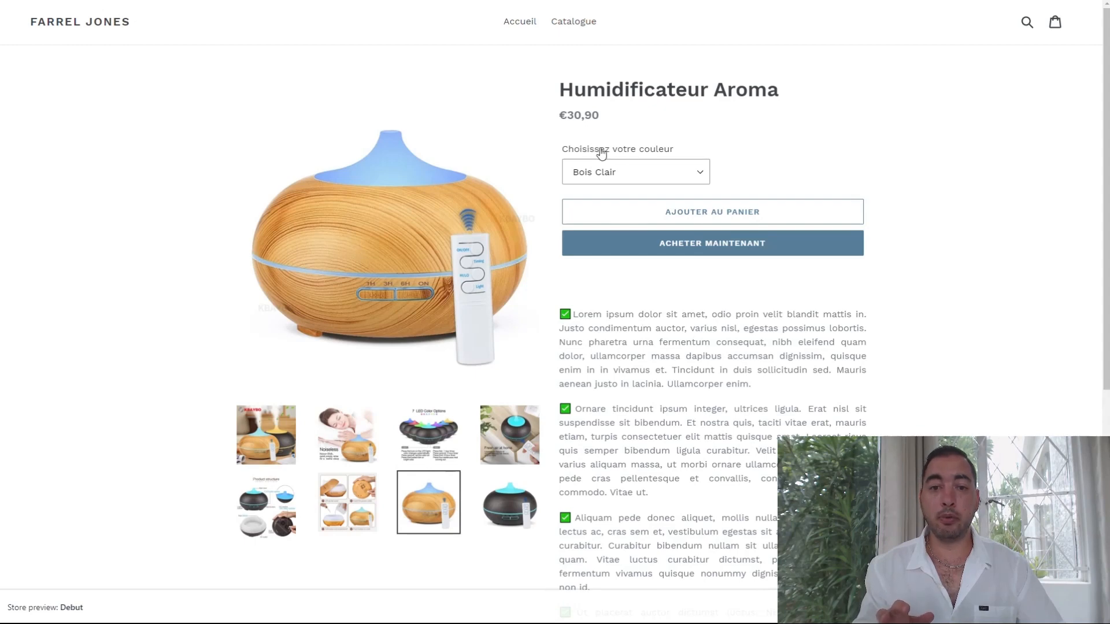
{"action": "left_click", "coordinate": [638, 174]}
{"action": "left_click", "coordinate": [623, 203]}
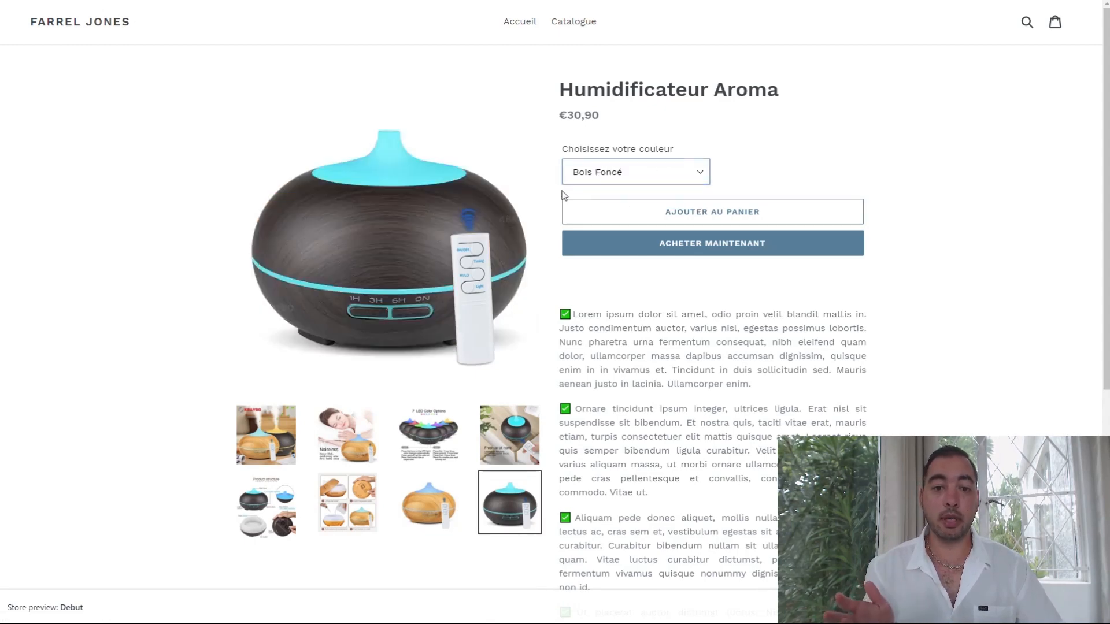
{"action": "left_click", "coordinate": [595, 174]}
{"action": "left_click", "coordinate": [595, 191]}
{"action": "left_click", "coordinate": [598, 172]}
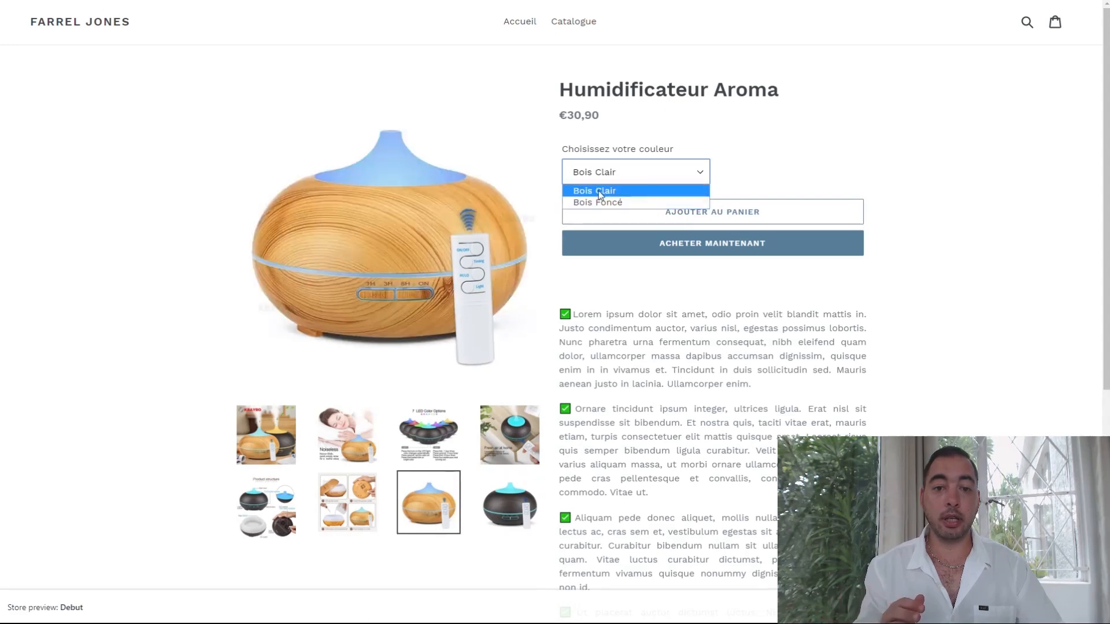
{"action": "left_click", "coordinate": [598, 202]}
{"action": "left_click", "coordinate": [622, 184]}
{"action": "left_click", "coordinate": [611, 189]}
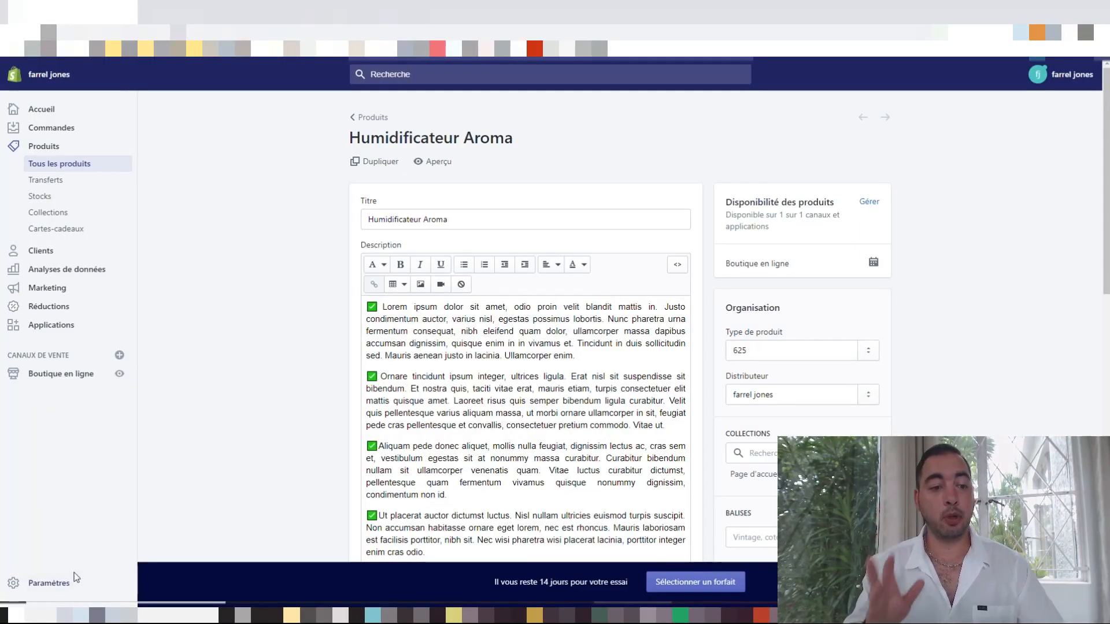
In the store's payment provider settings, search the third-party providers for "stripe" and return to the provider overview.
{"action": "left_click", "coordinate": [61, 585]}
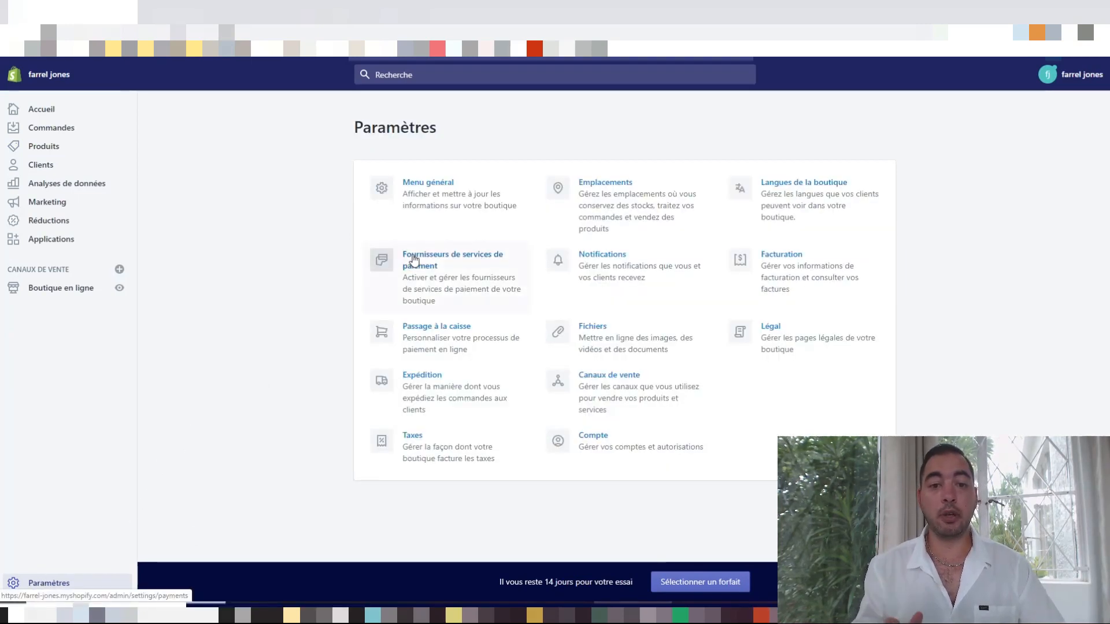
{"action": "left_click", "coordinate": [414, 263]}
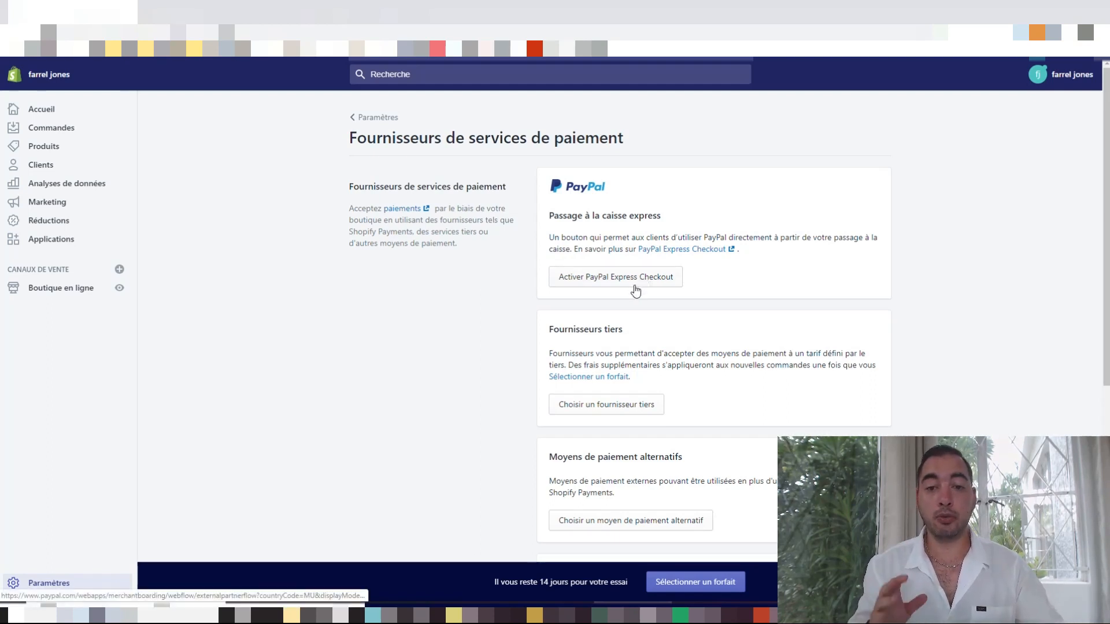
{"action": "scroll", "coordinate": [488, 286], "scroll_direction": "down", "scroll_amount": 2}
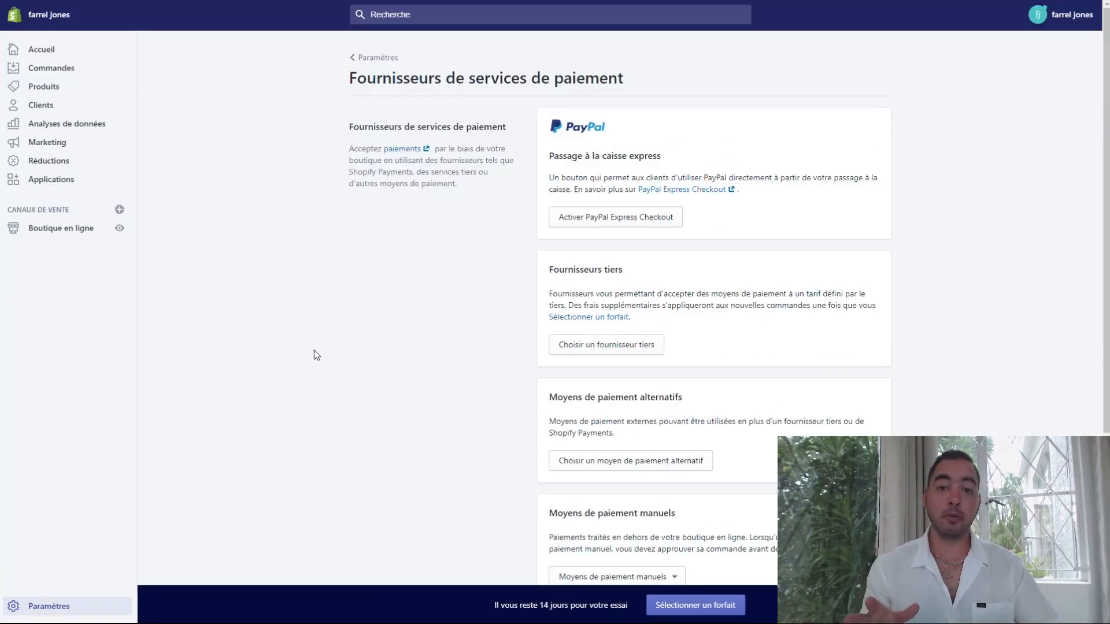
{"action": "left_click", "coordinate": [580, 355]}
{"action": "left_click", "coordinate": [402, 133]}
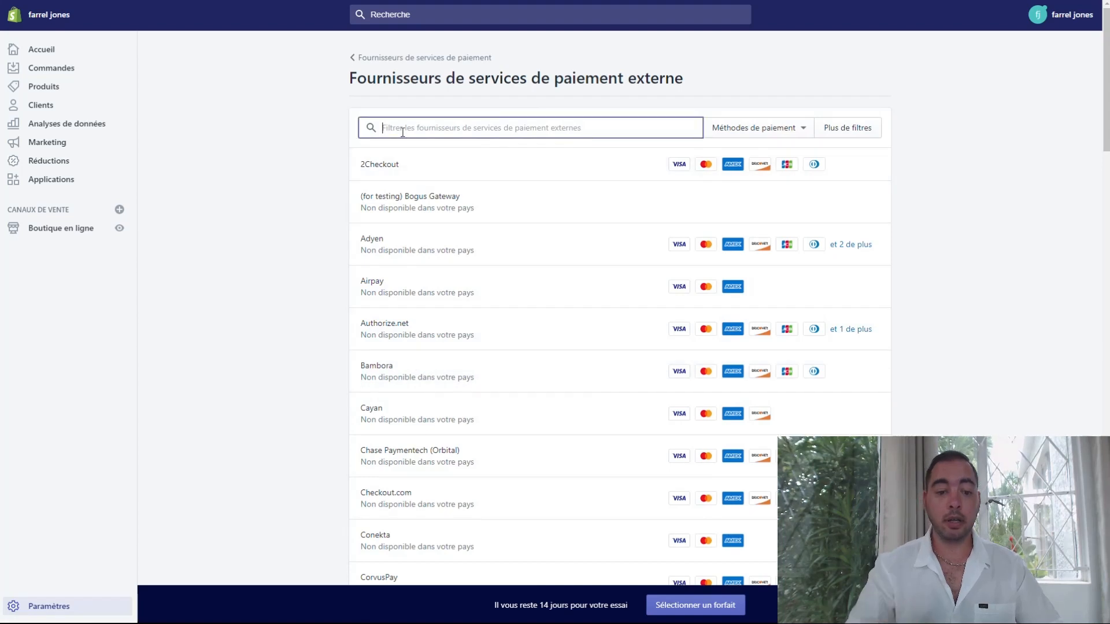
{"action": "type", "text": "strip"}
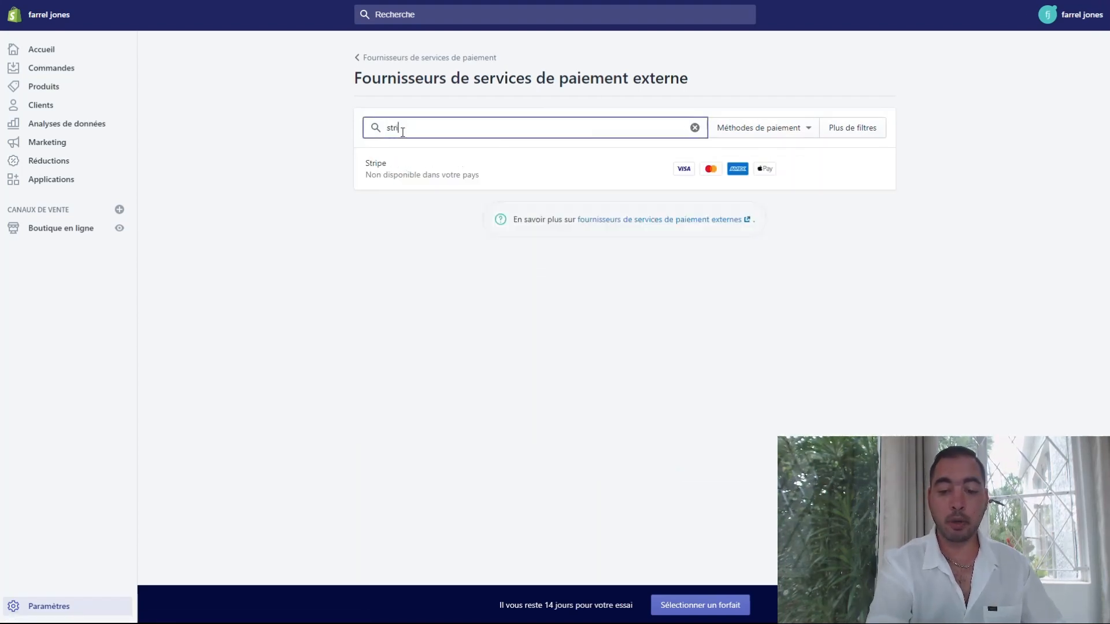
{"action": "type", "text": "e"}
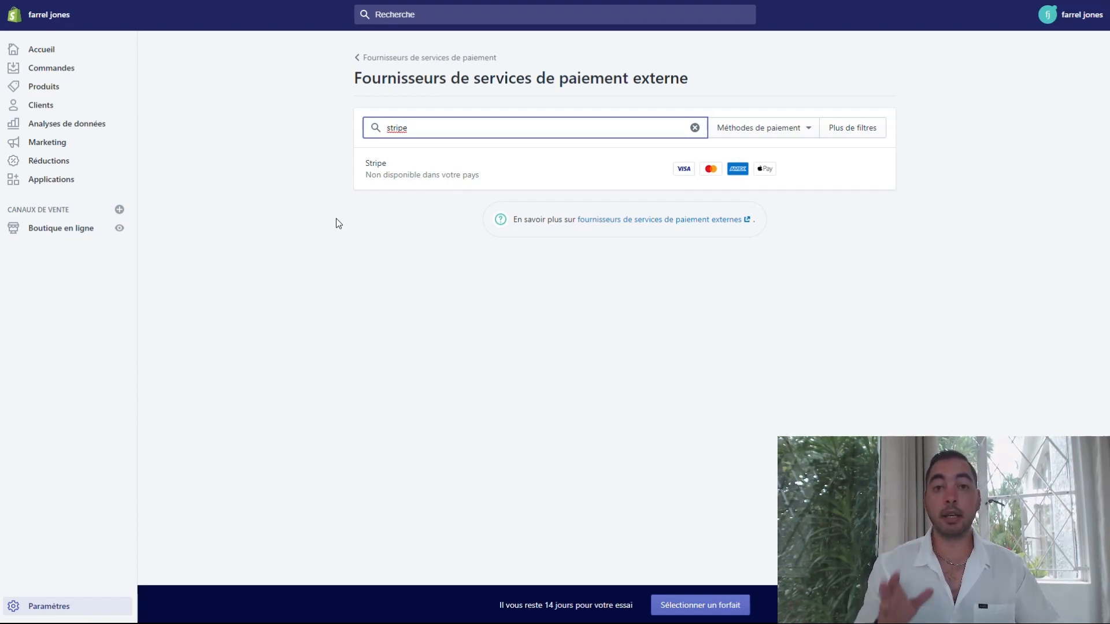
{"action": "left_click", "coordinate": [366, 59]}
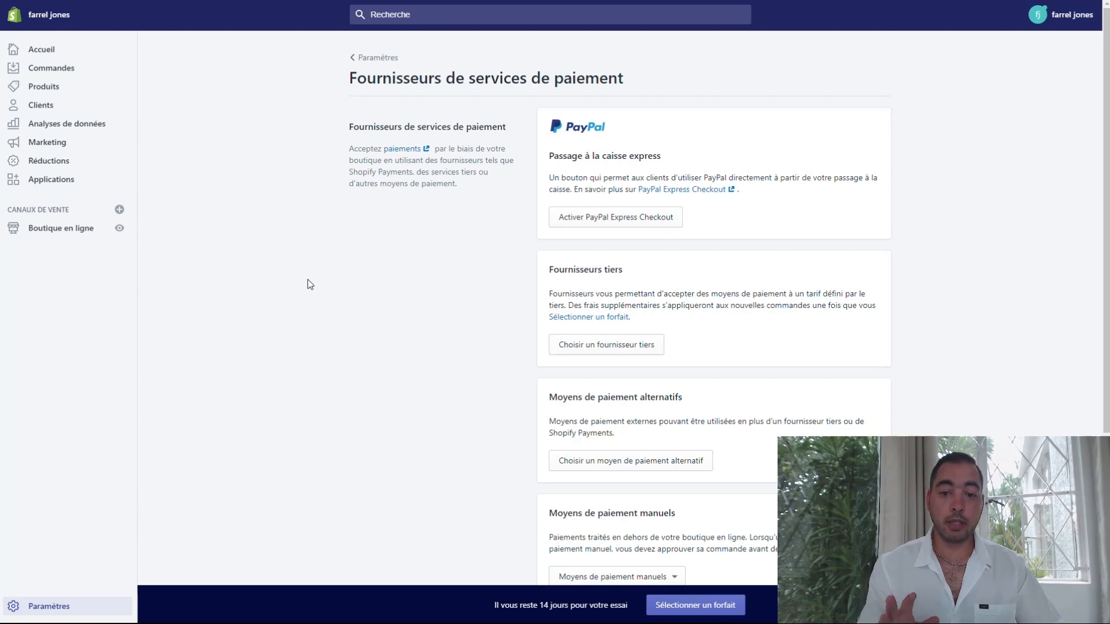
Compare the prices and transaction fees of the Shopify plans and start choosing Basic Shopify.
{"action": "left_click", "coordinate": [677, 608]}
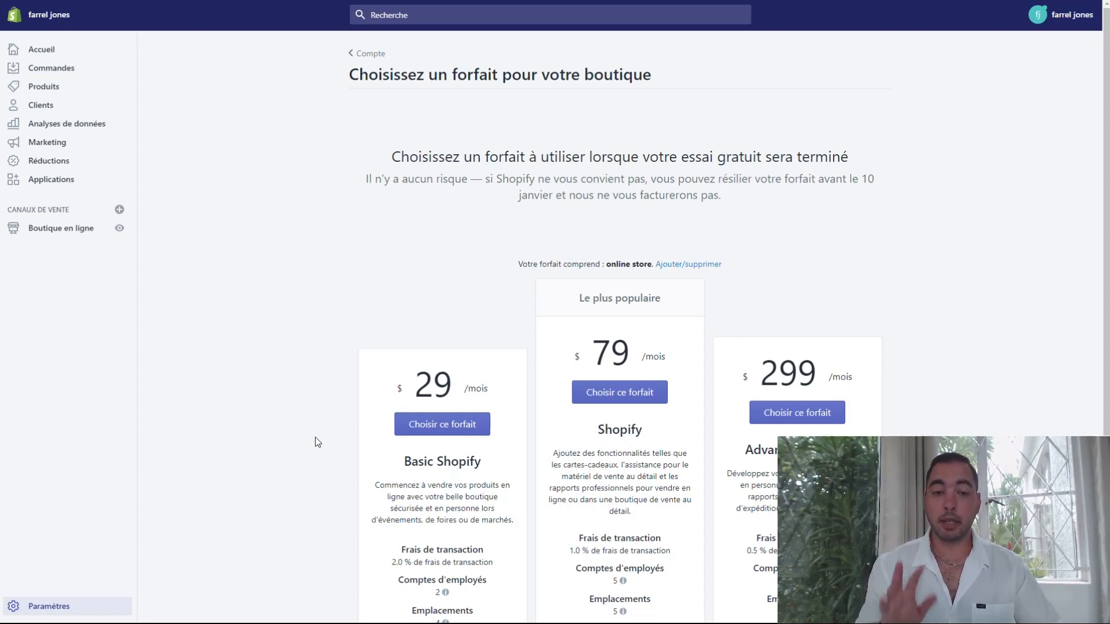
{"action": "scroll", "coordinate": [315, 438], "scroll_direction": "down", "scroll_amount": 4}
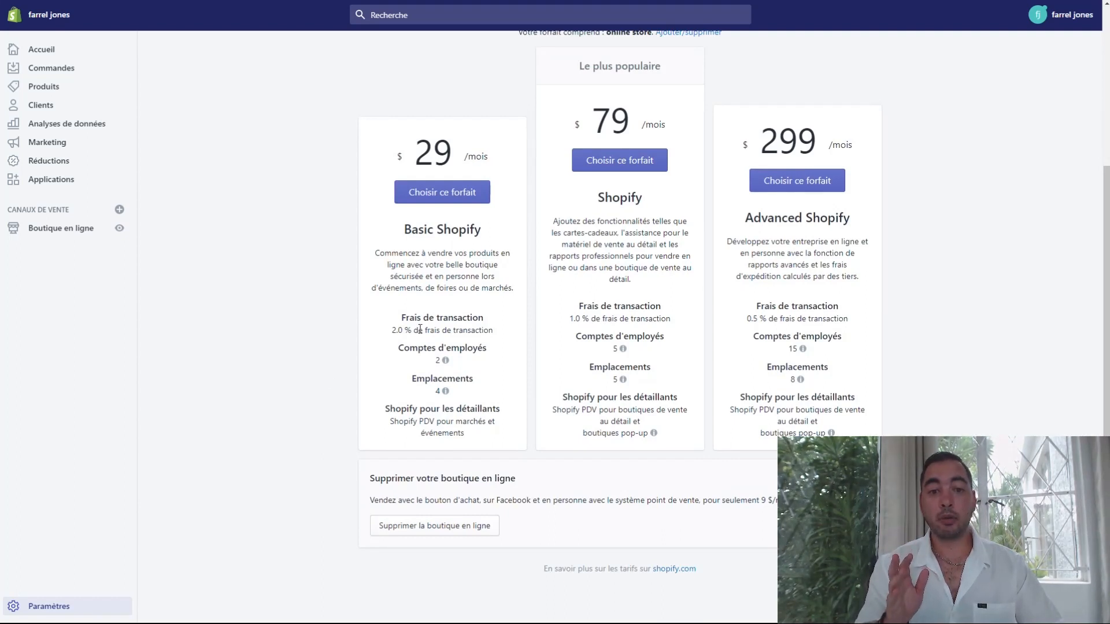
{"action": "scroll", "coordinate": [289, 349], "scroll_direction": "up", "scroll_amount": 2}
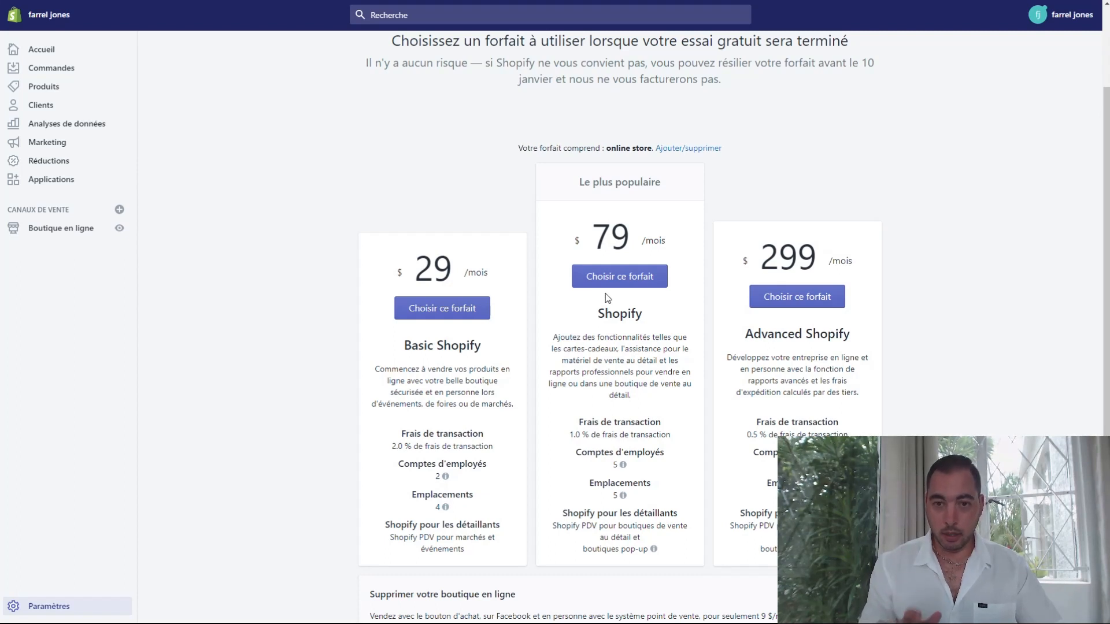
{"action": "left_click", "coordinate": [404, 311]}
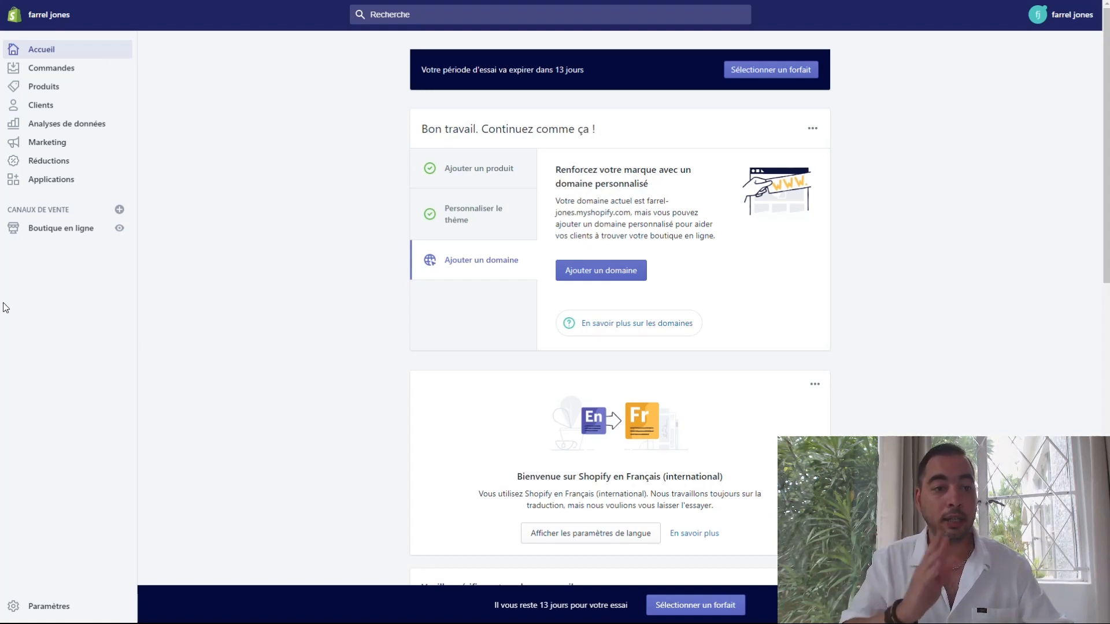
Open the online store's preferences and go to the password protection settings.
{"action": "left_click", "coordinate": [74, 230]}
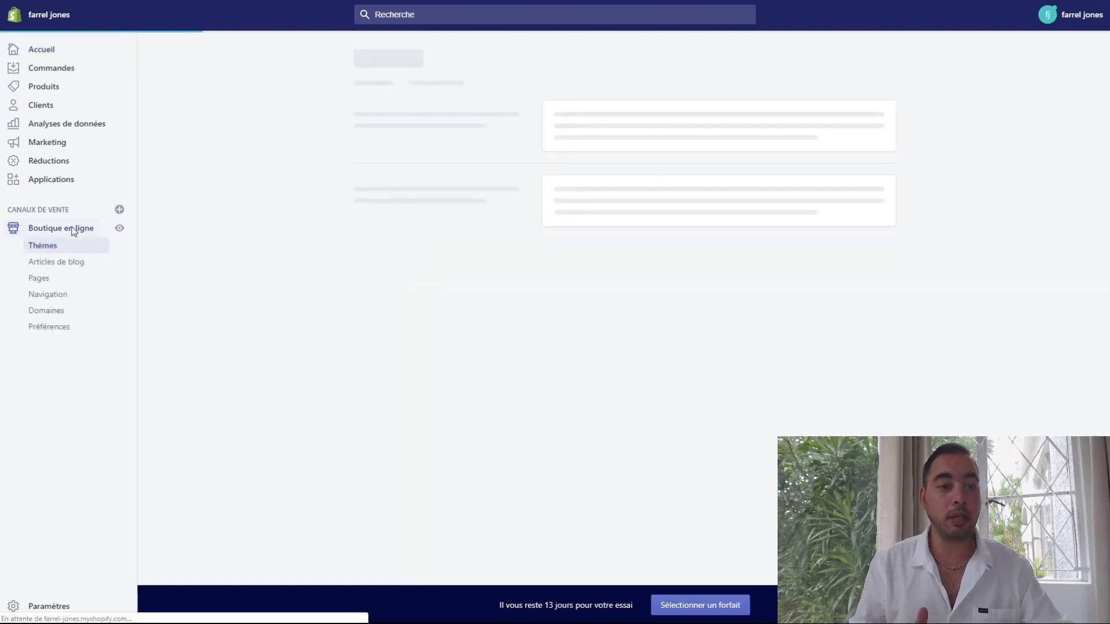
{"action": "left_click", "coordinate": [57, 329]}
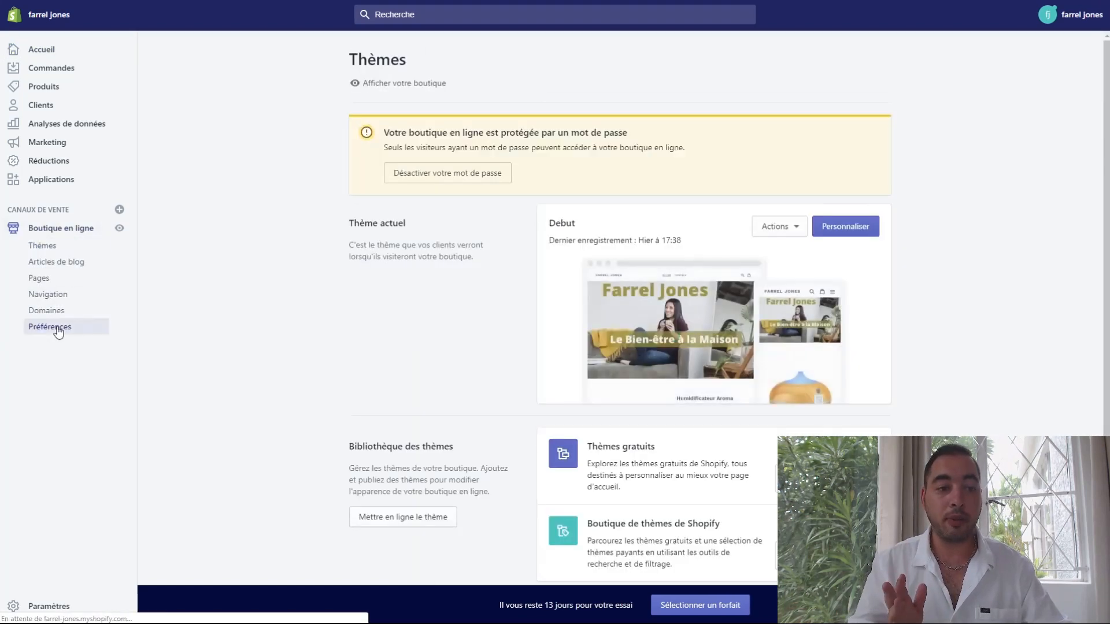
{"action": "left_click", "coordinate": [58, 328]}
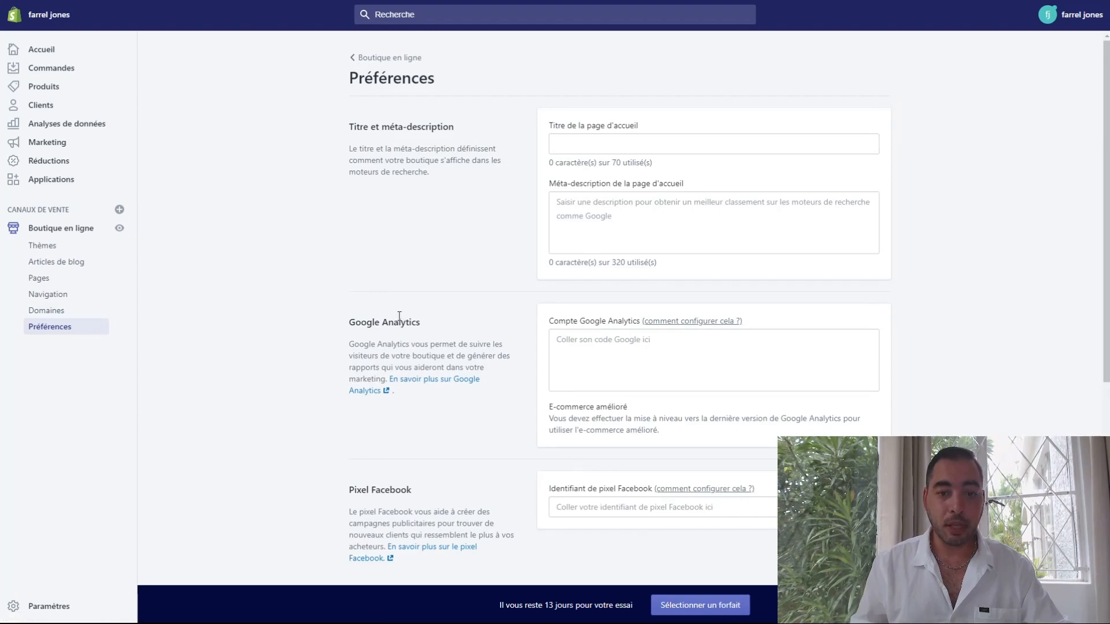
{"action": "scroll", "coordinate": [408, 324], "scroll_direction": "down", "scroll_amount": 5}
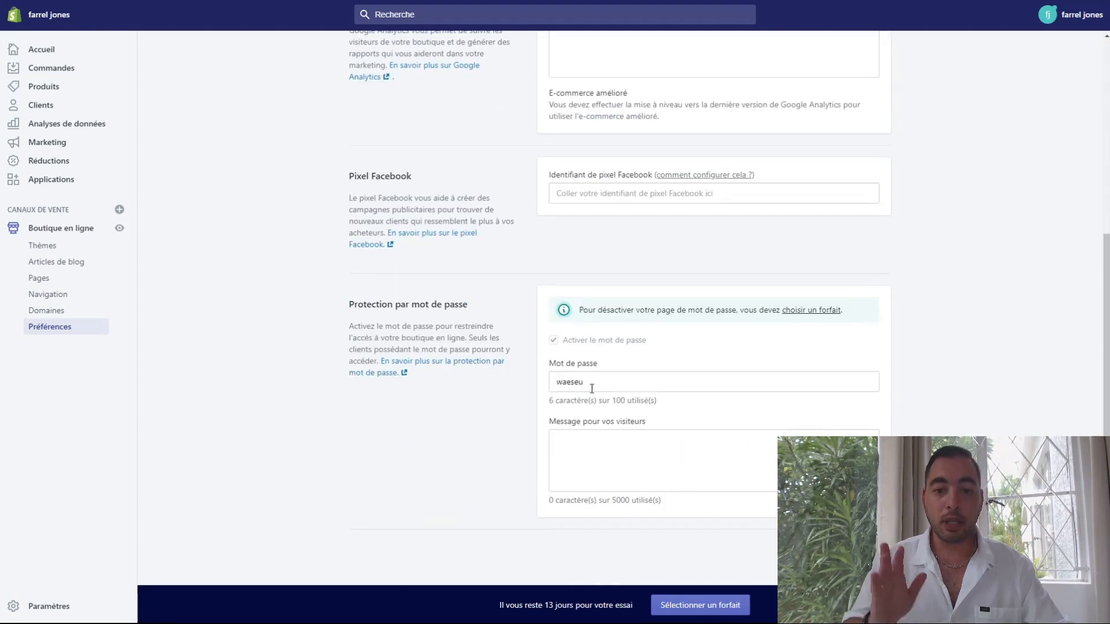